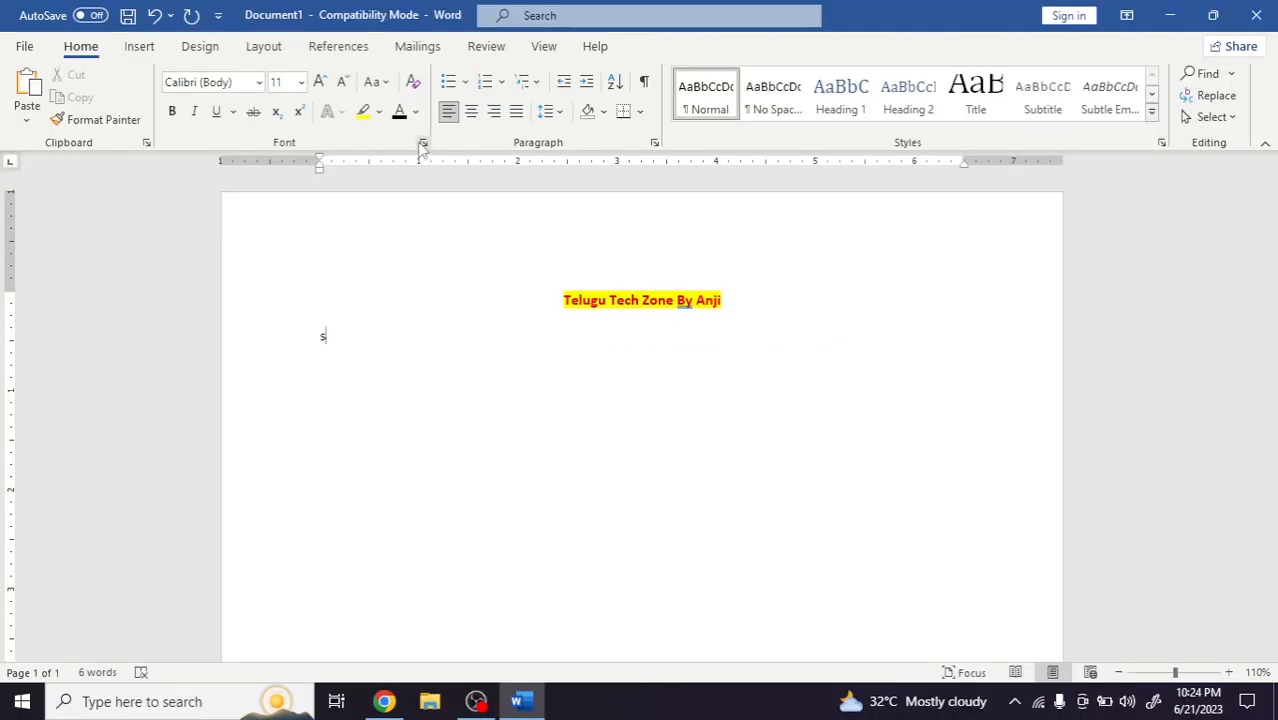
# Step: Replace the stray letter below the title with seven paragraphs of sample text generated by =rand(7)
pyautogui.click(422, 141)
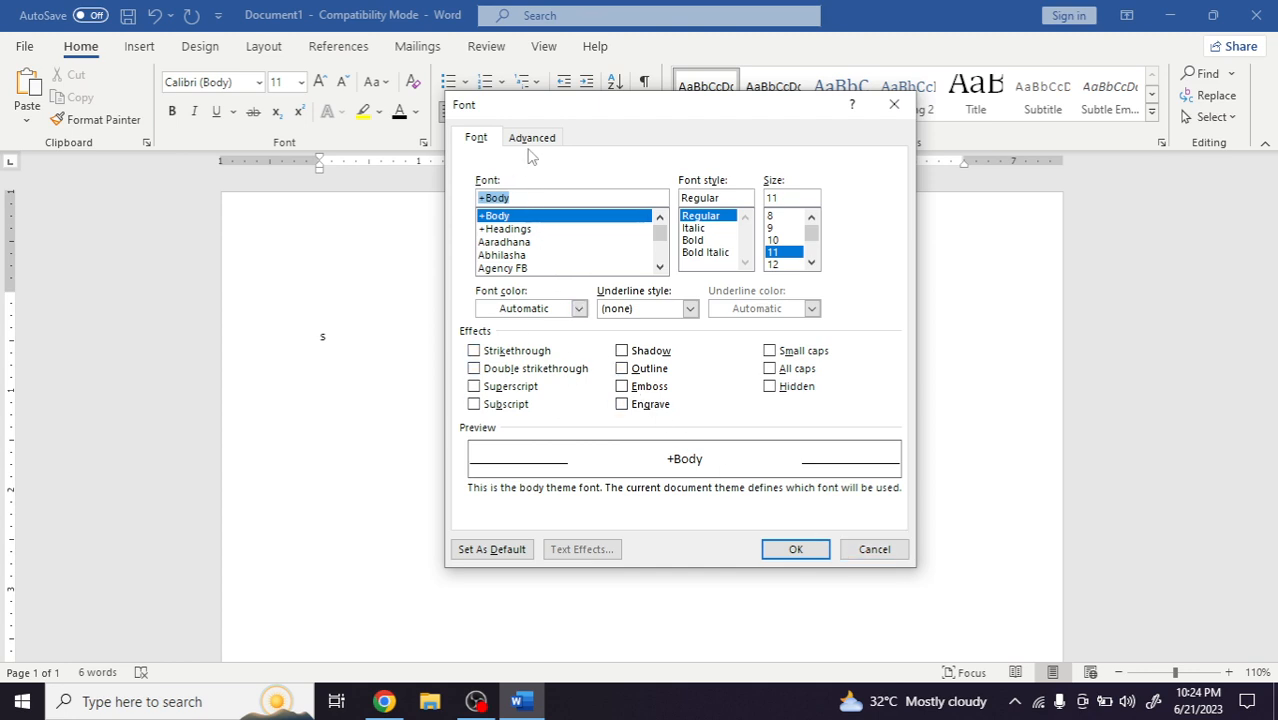
pyautogui.click(892, 551)
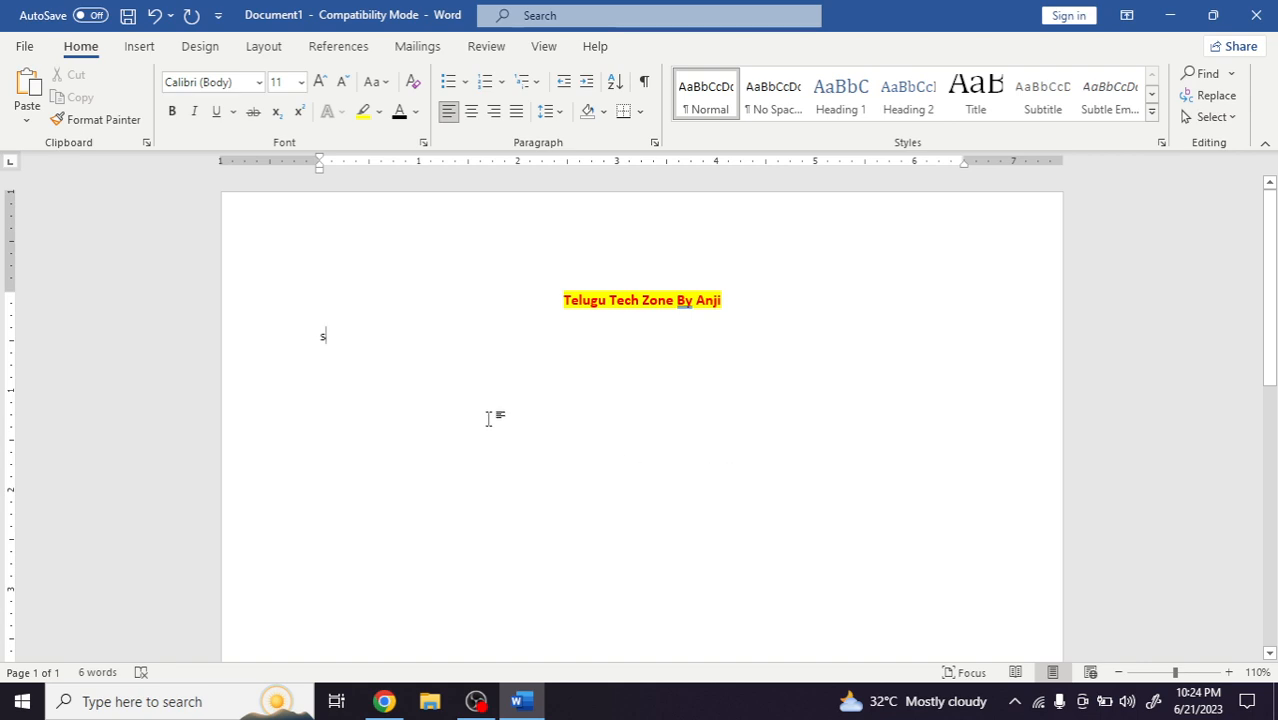
pyautogui.write('=rand')
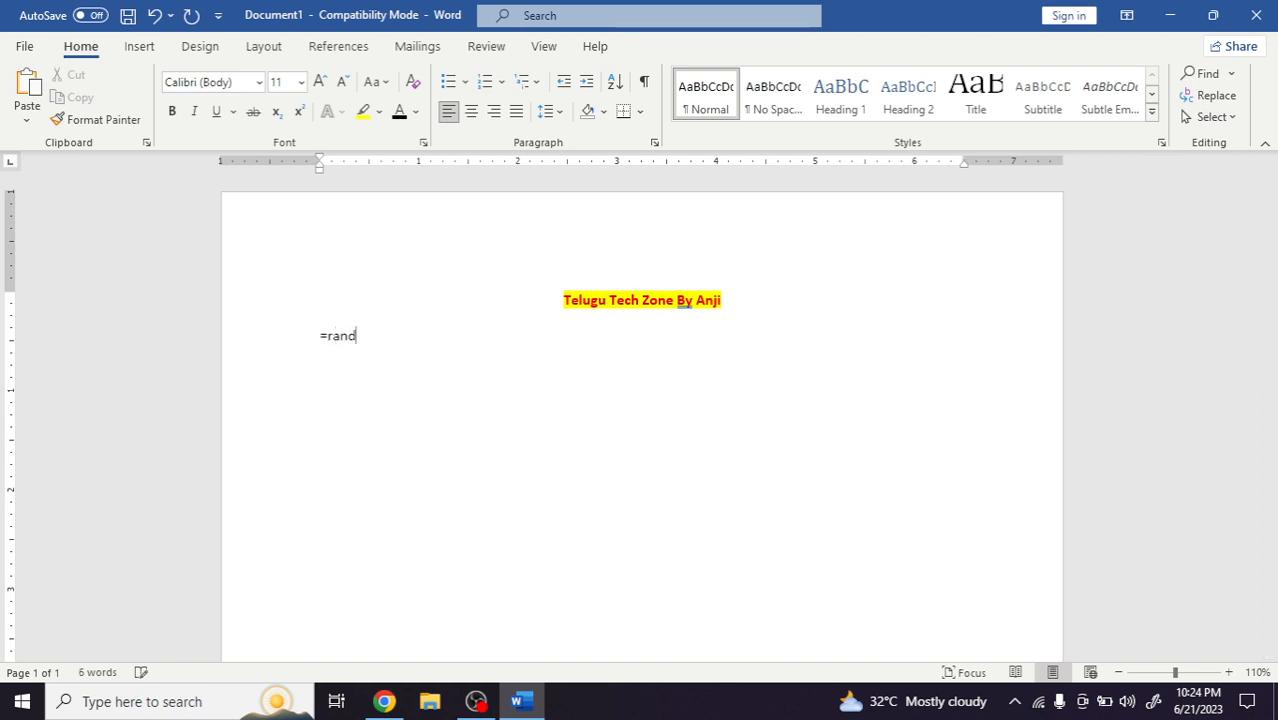
pyautogui.write('(7)')
pyautogui.press('Return')
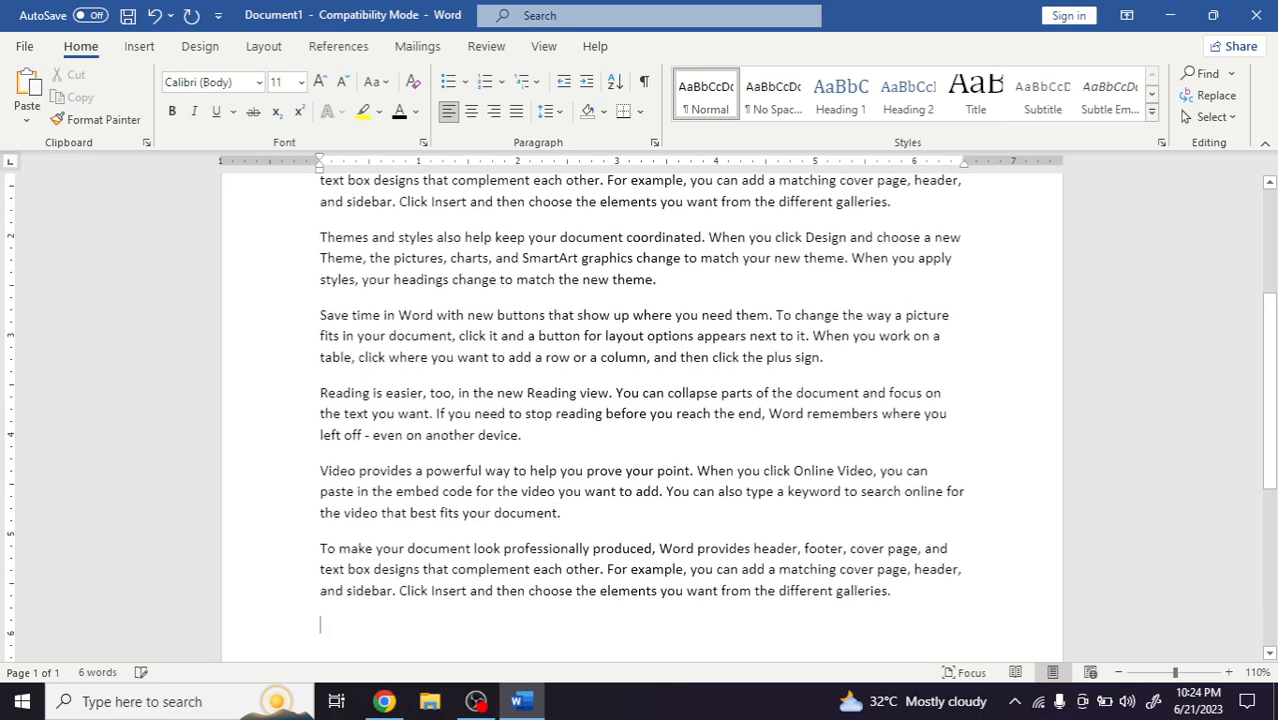
pyautogui.scroll(9, 400, 300)
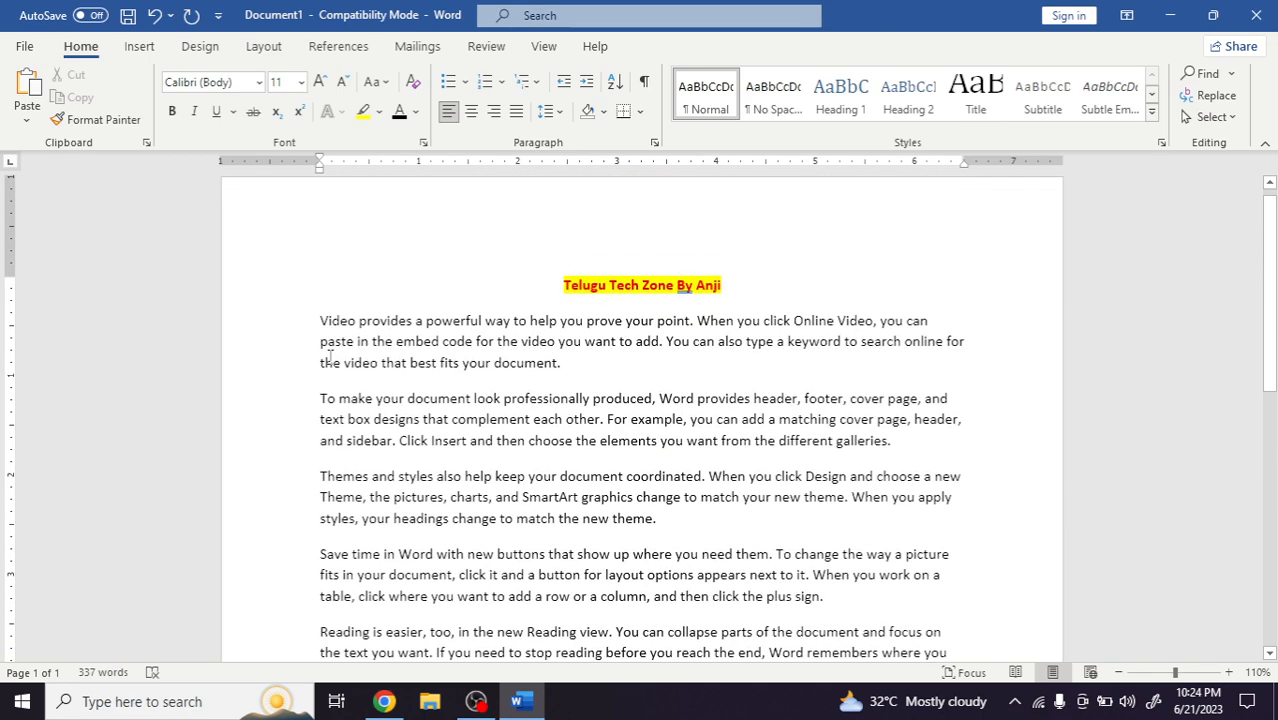
# Step: Apply a red double wavy underline to the first body paragraph through the Font dialog
pyautogui.moveTo(319, 318); pyautogui.dragTo(585, 370)
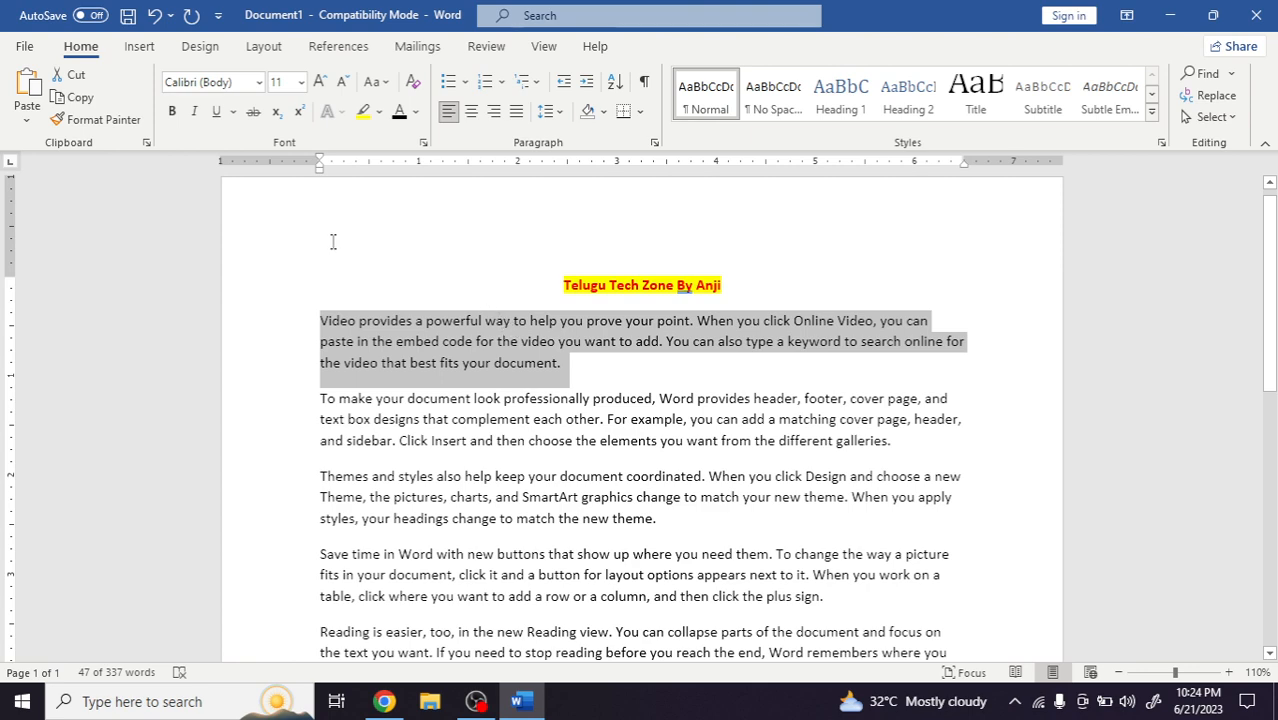
pyautogui.click(424, 144)
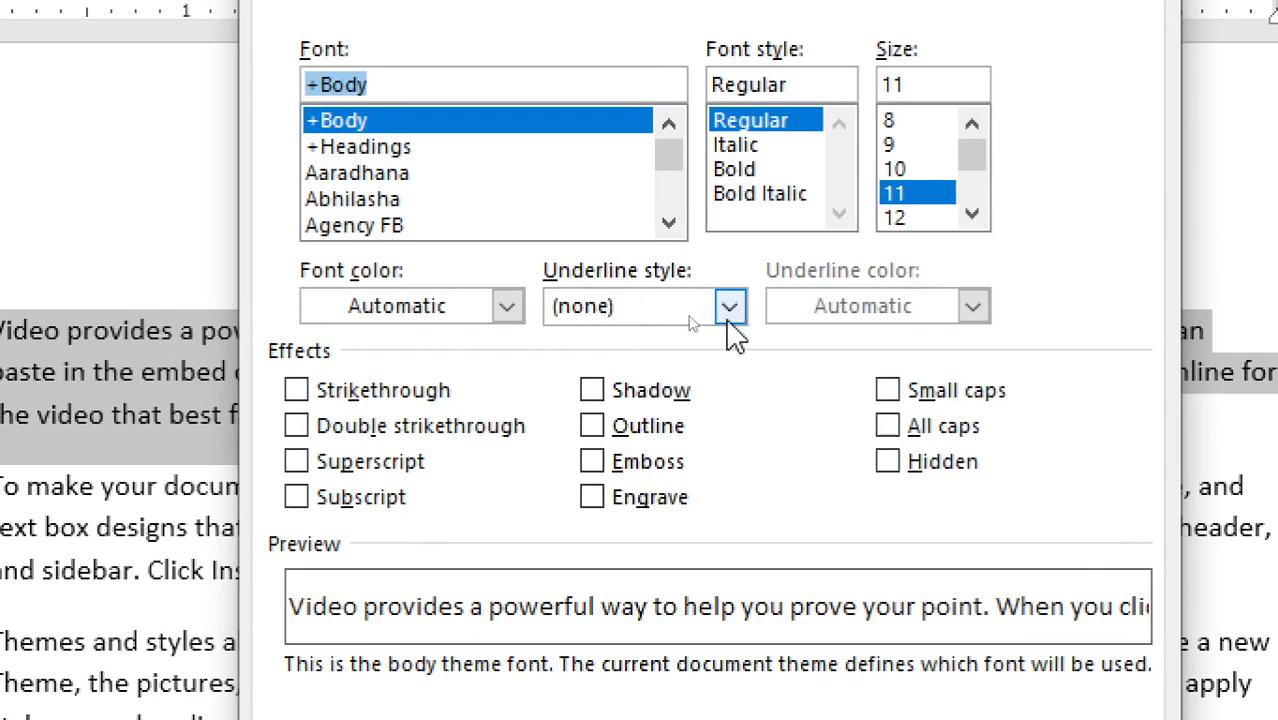
pyautogui.click(728, 310)
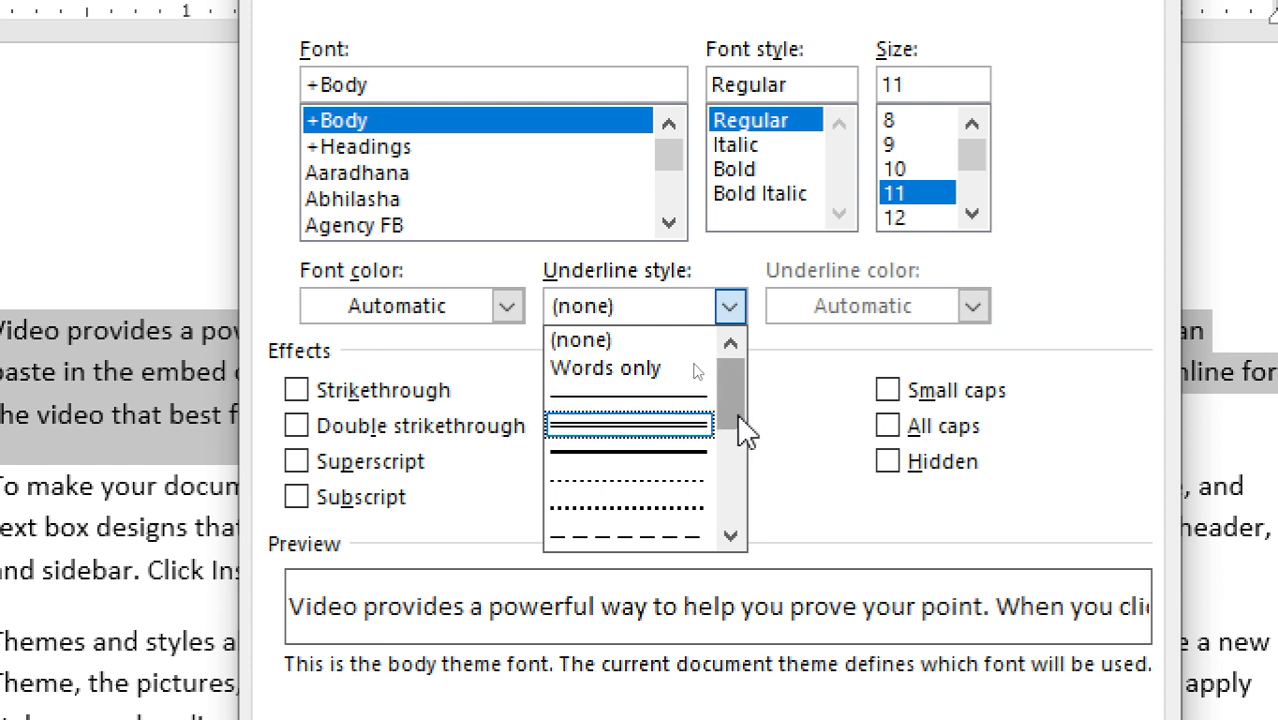
pyautogui.moveTo(729, 407); pyautogui.dragTo(723, 497)
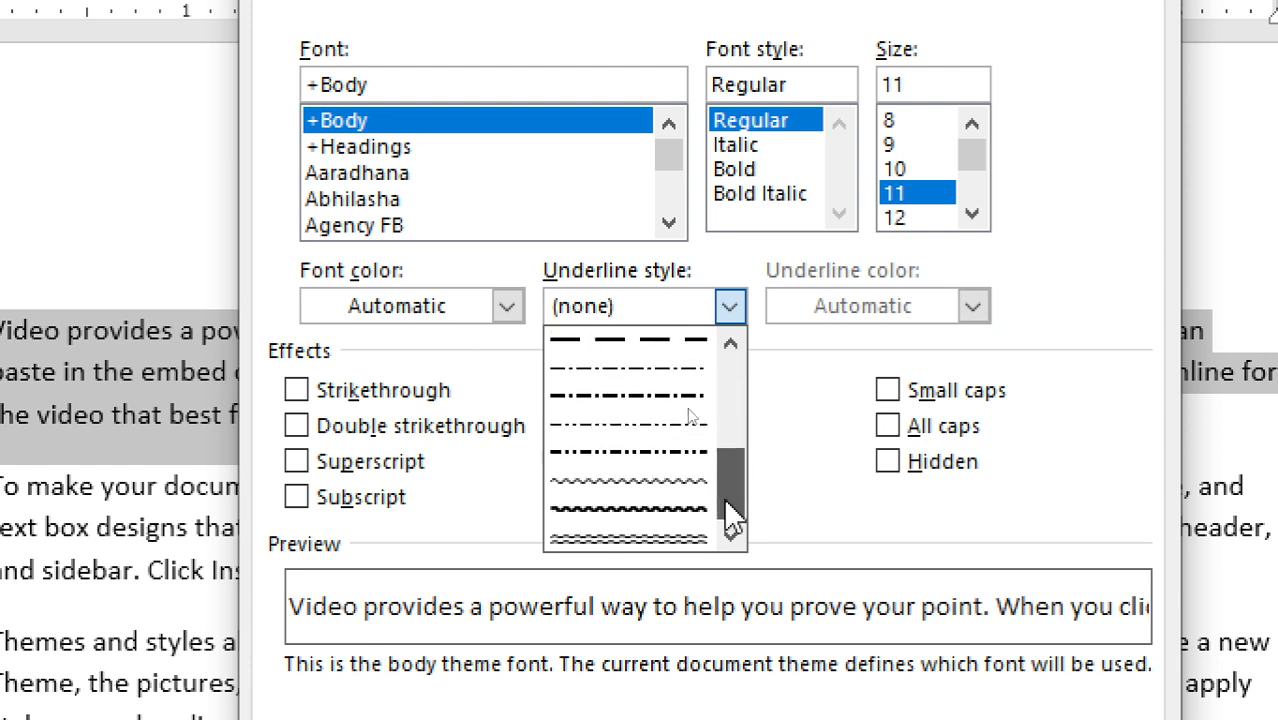
pyautogui.click(688, 541)
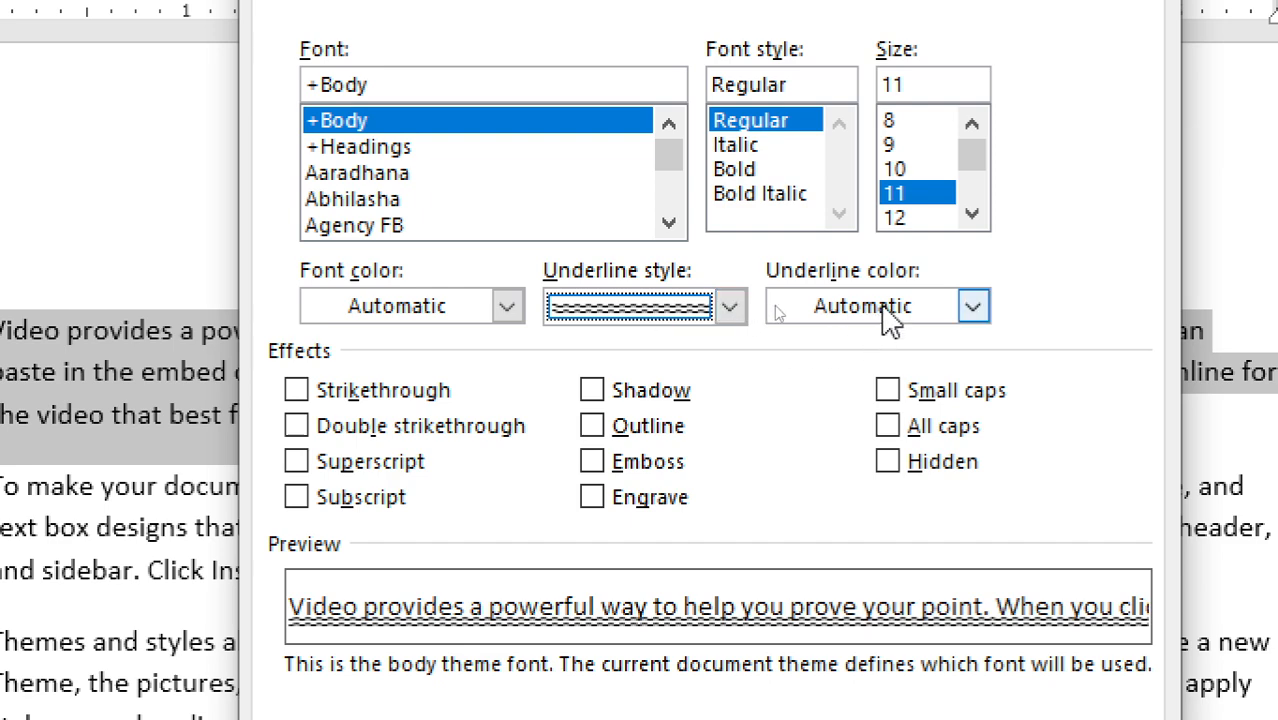
pyautogui.click(973, 307)
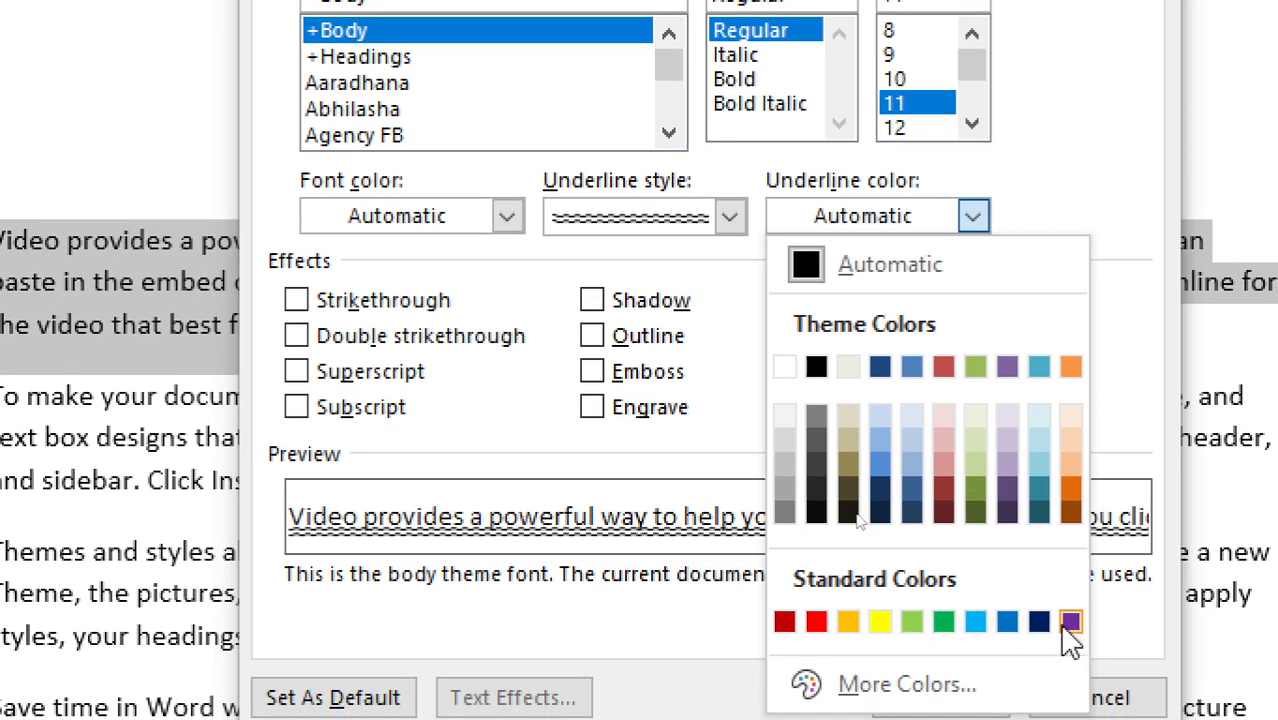
pyautogui.click(816, 621)
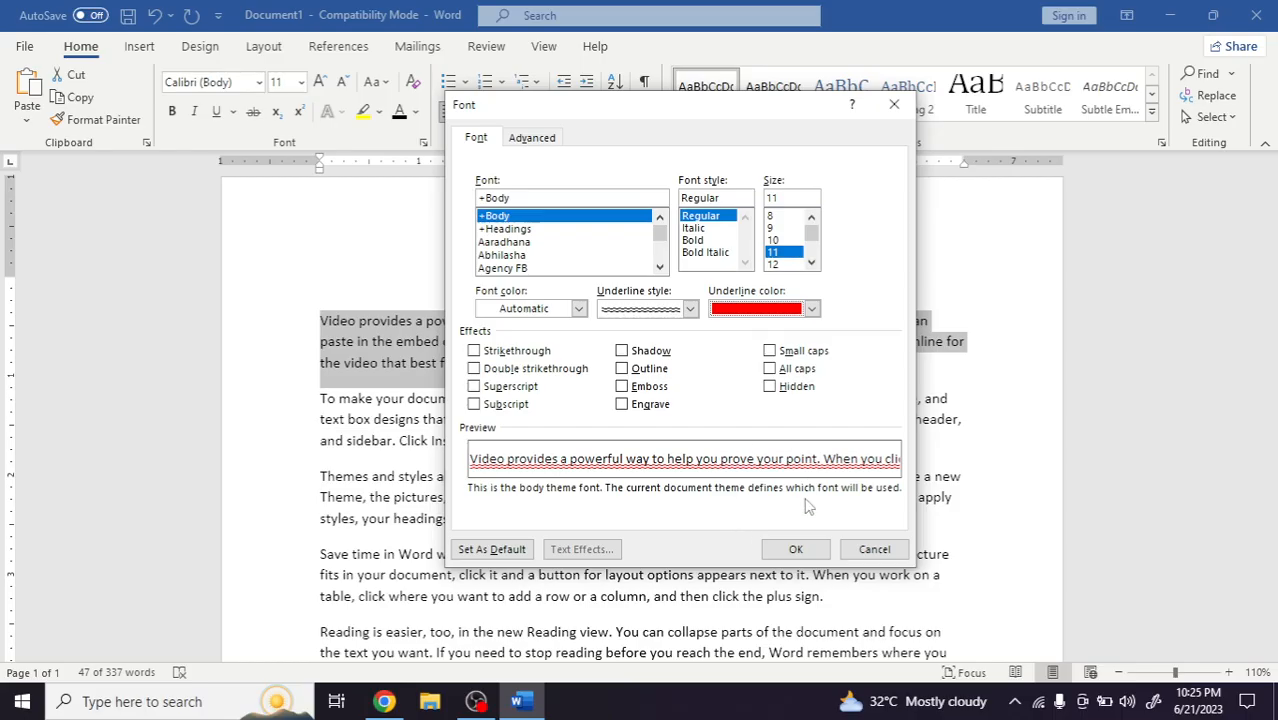
pyautogui.click(791, 550)
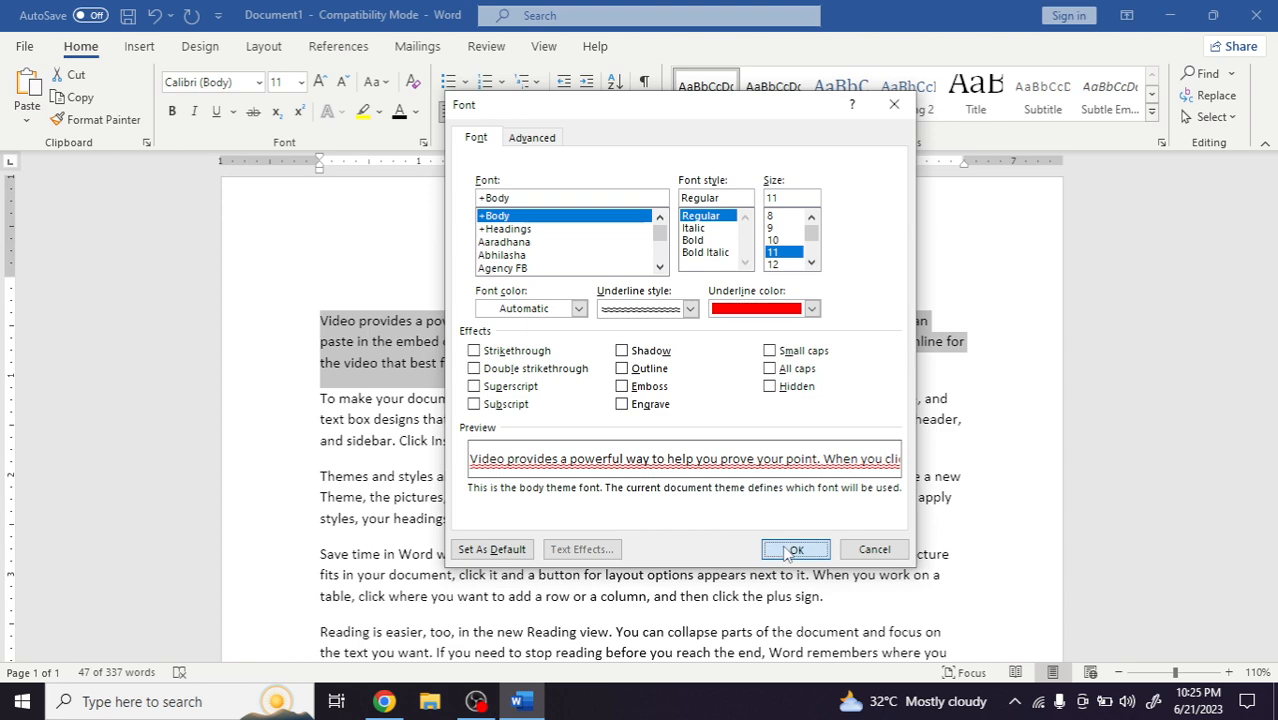
pyautogui.click(569, 375)
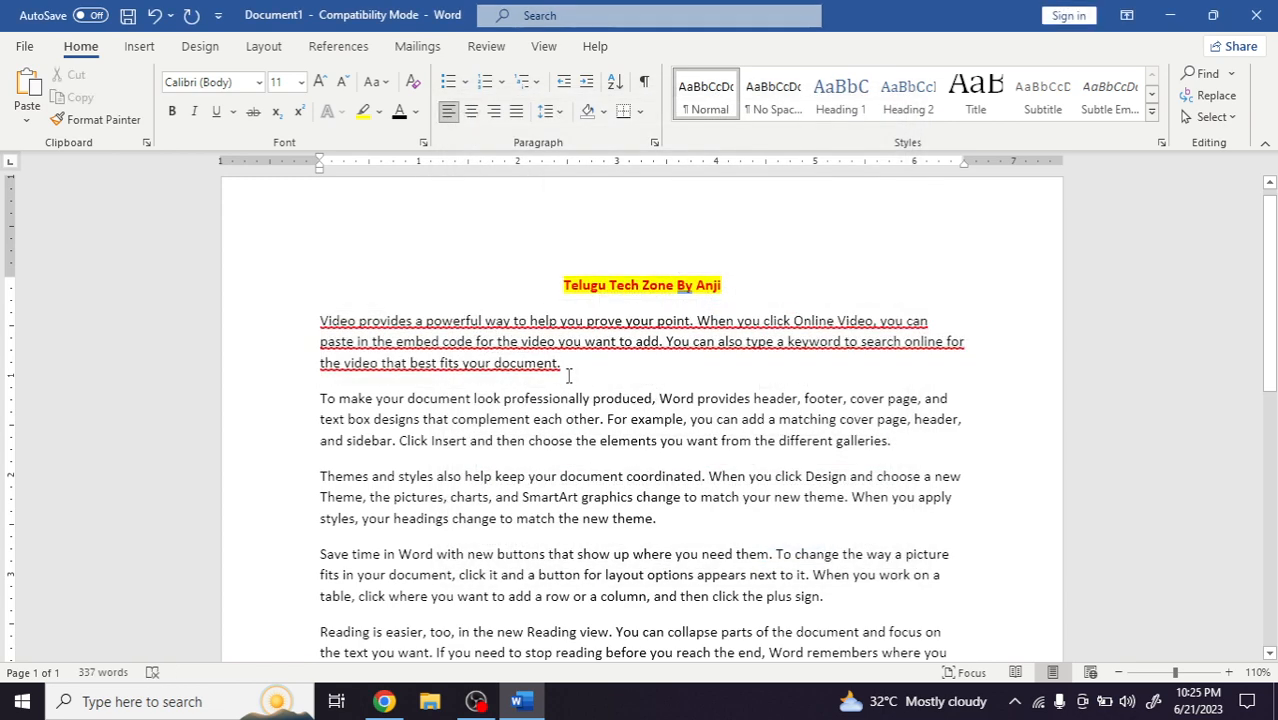
# Step: Reset the first paragraph's underline color to Automatic and its underline style to (none)
pyautogui.moveTo(568, 375); pyautogui.dragTo(323, 337)
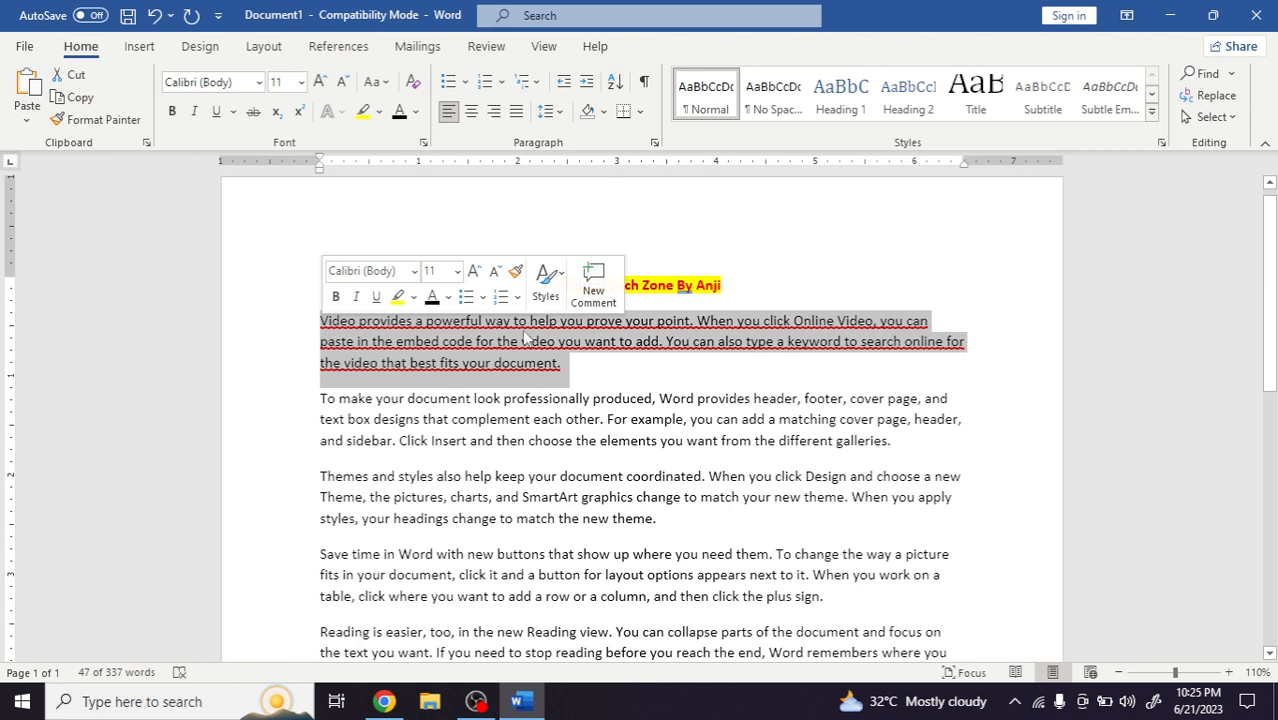
pyautogui.click(424, 143)
pyautogui.click(757, 311)
pyautogui.click(766, 332)
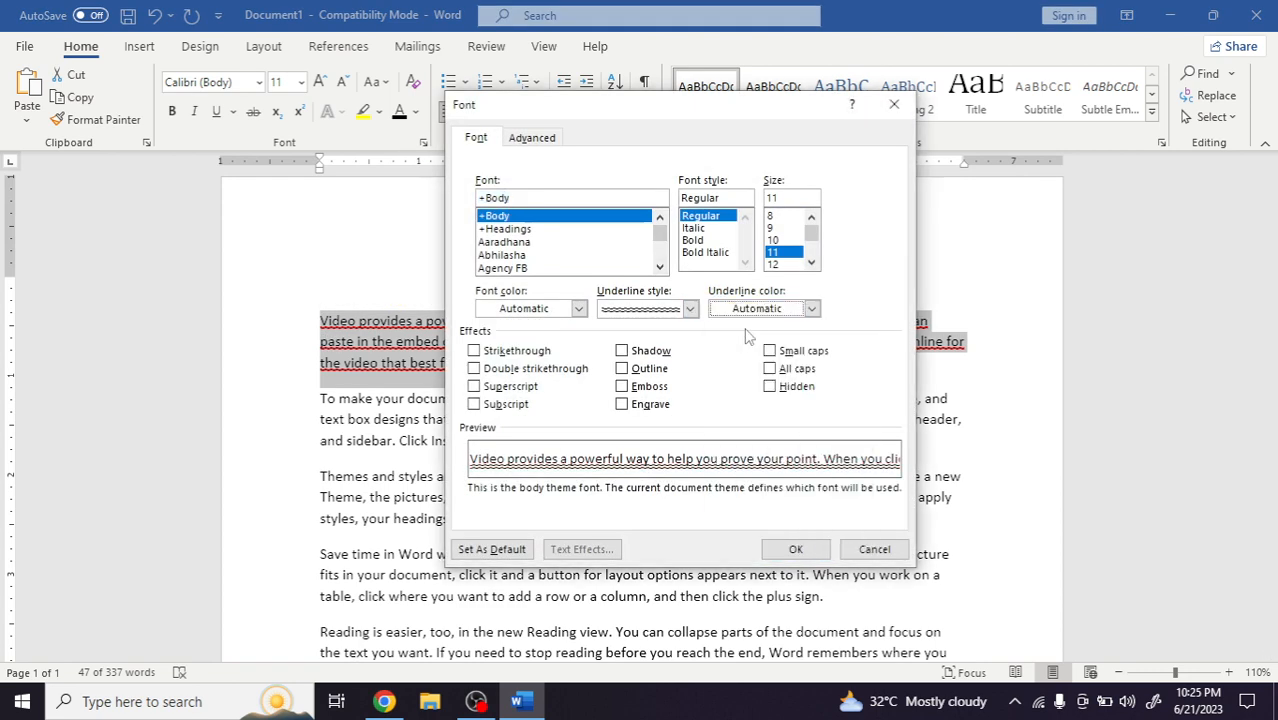
pyautogui.click(690, 309)
pyautogui.moveTo(690, 400); pyautogui.dragTo(690, 335)
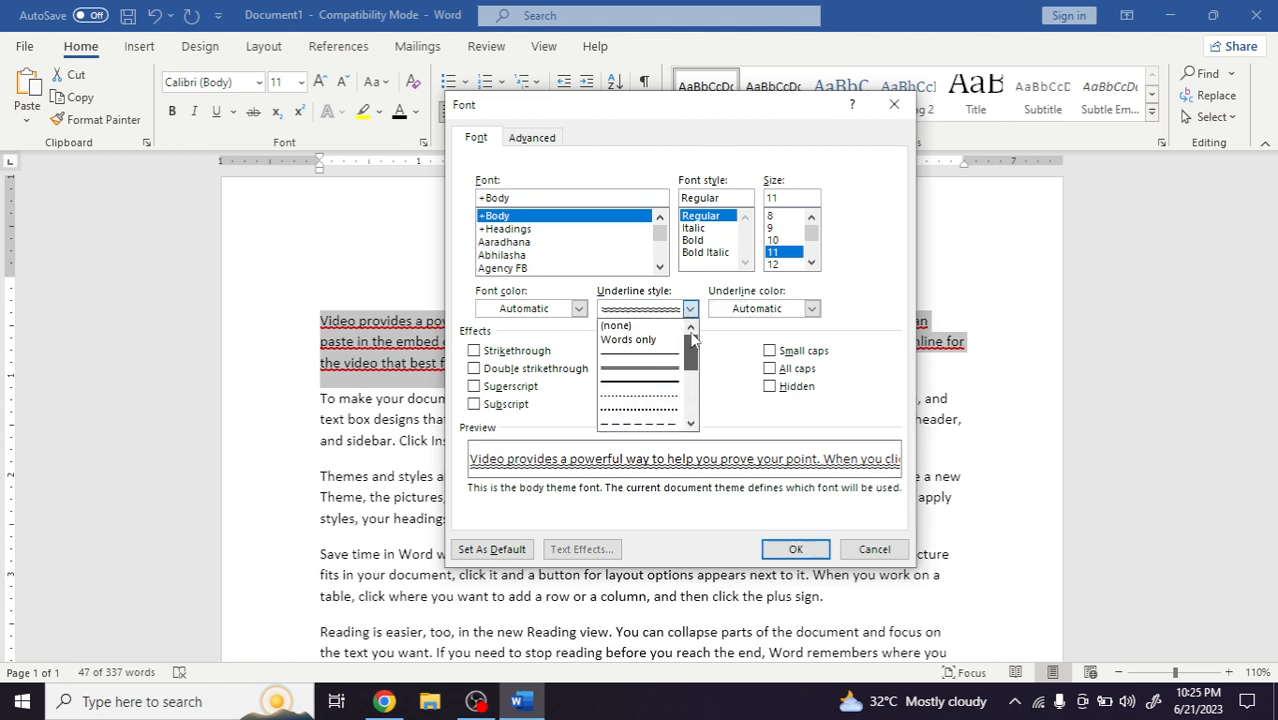
pyautogui.click(625, 326)
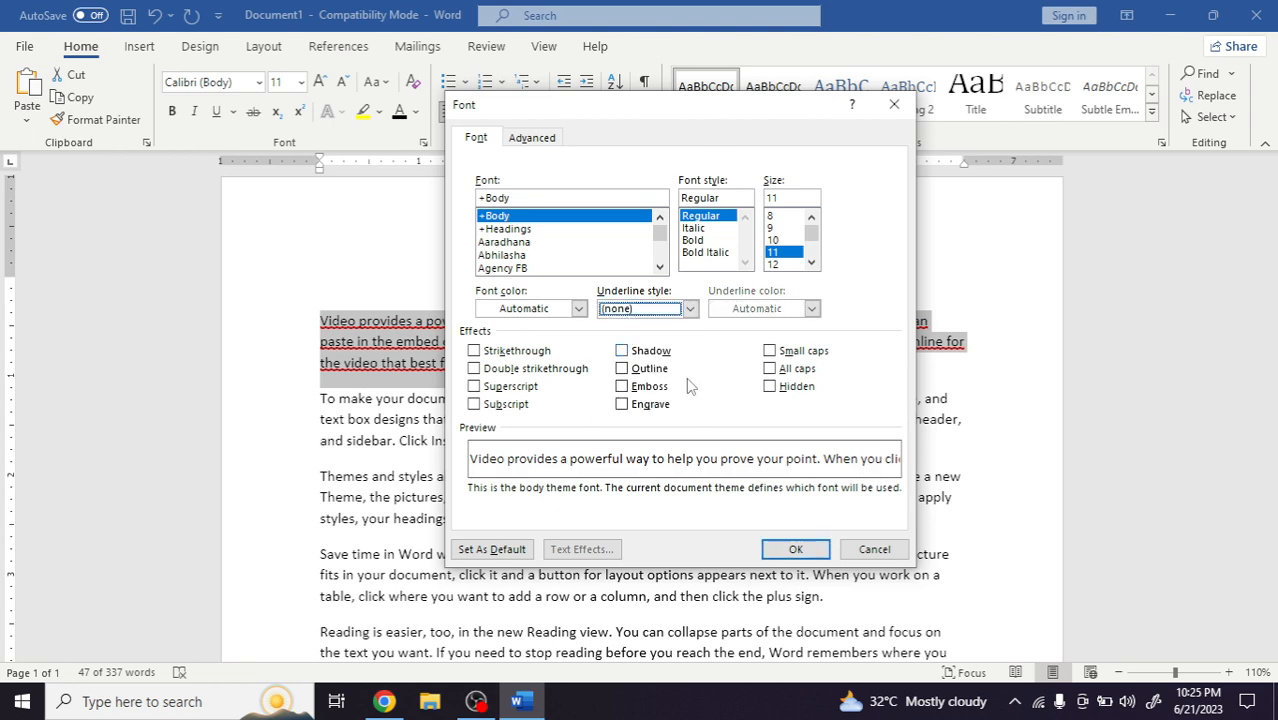
pyautogui.click(795, 549)
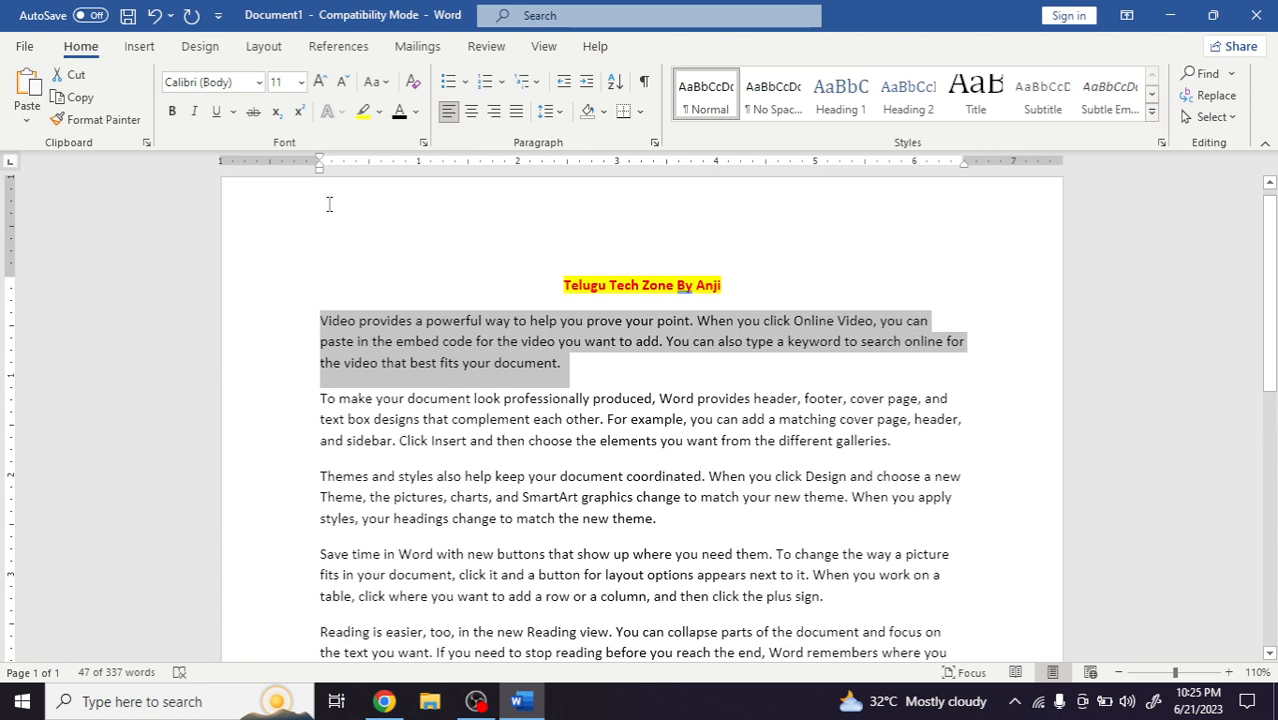
# Step: Examine the additional underline styles available for the first paragraph, leaving the Font dialog without applying one
pyautogui.click(231, 113)
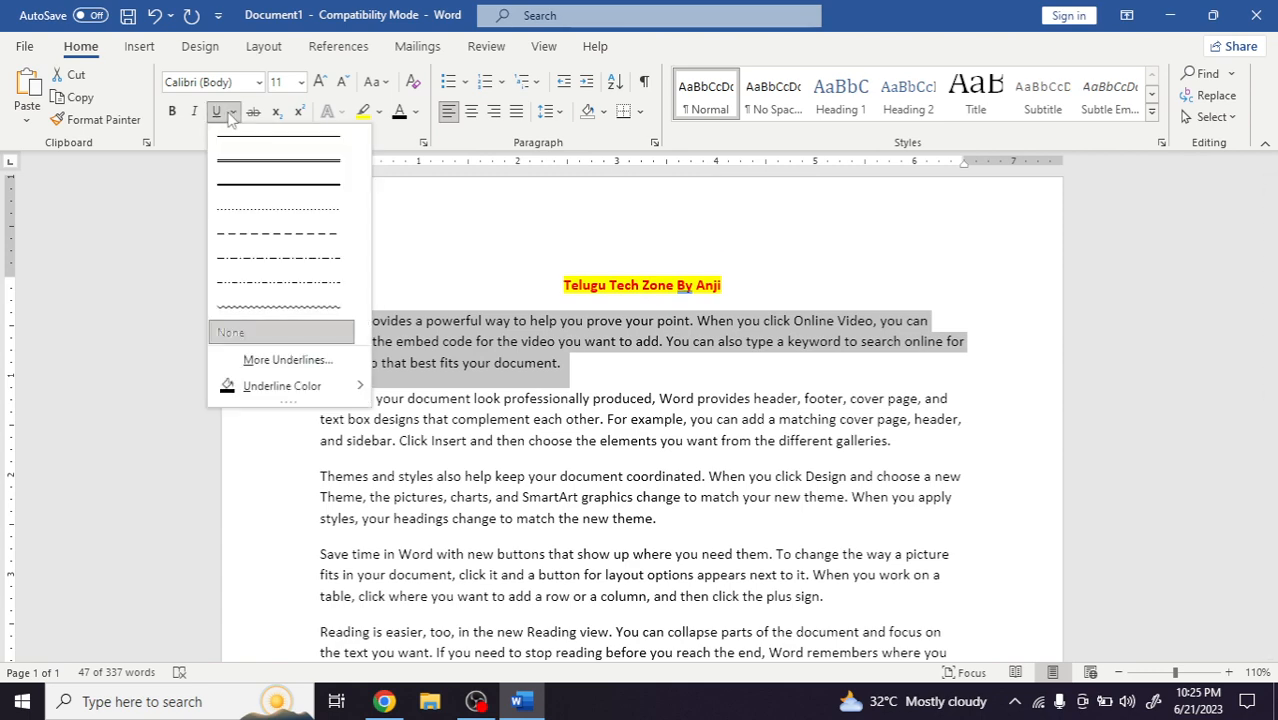
pyautogui.click(298, 360)
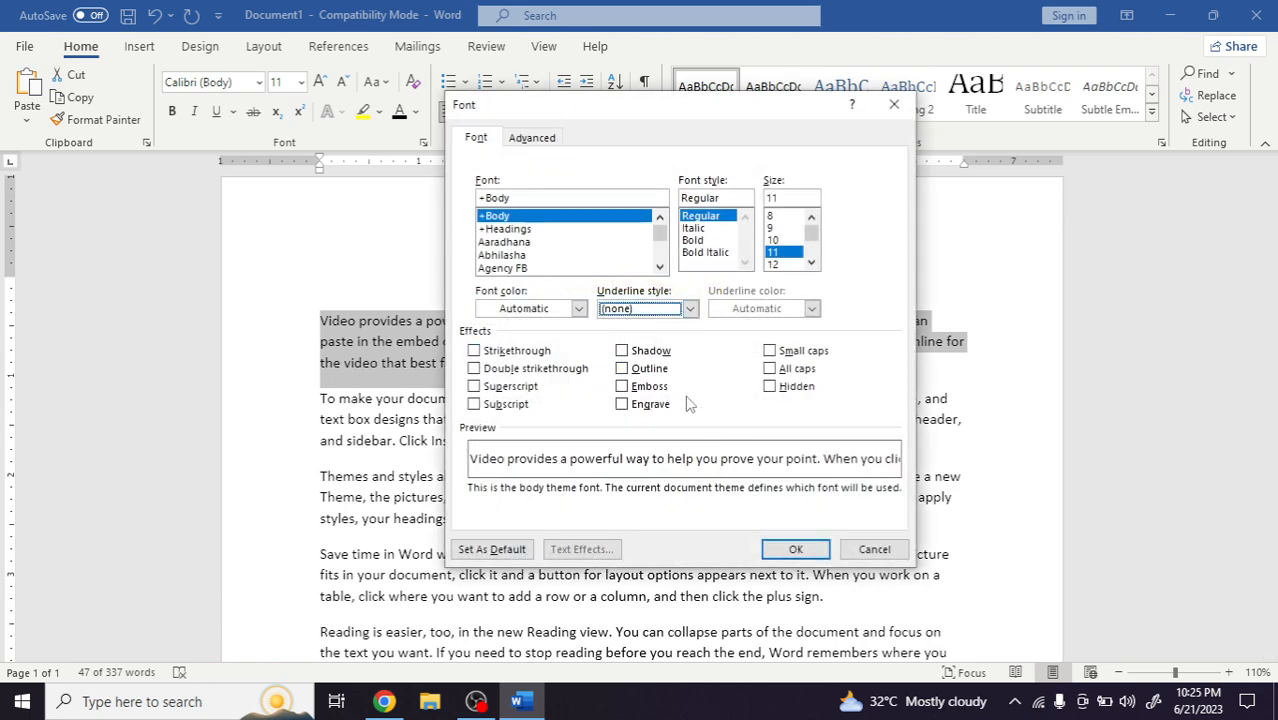
pyautogui.click(689, 310)
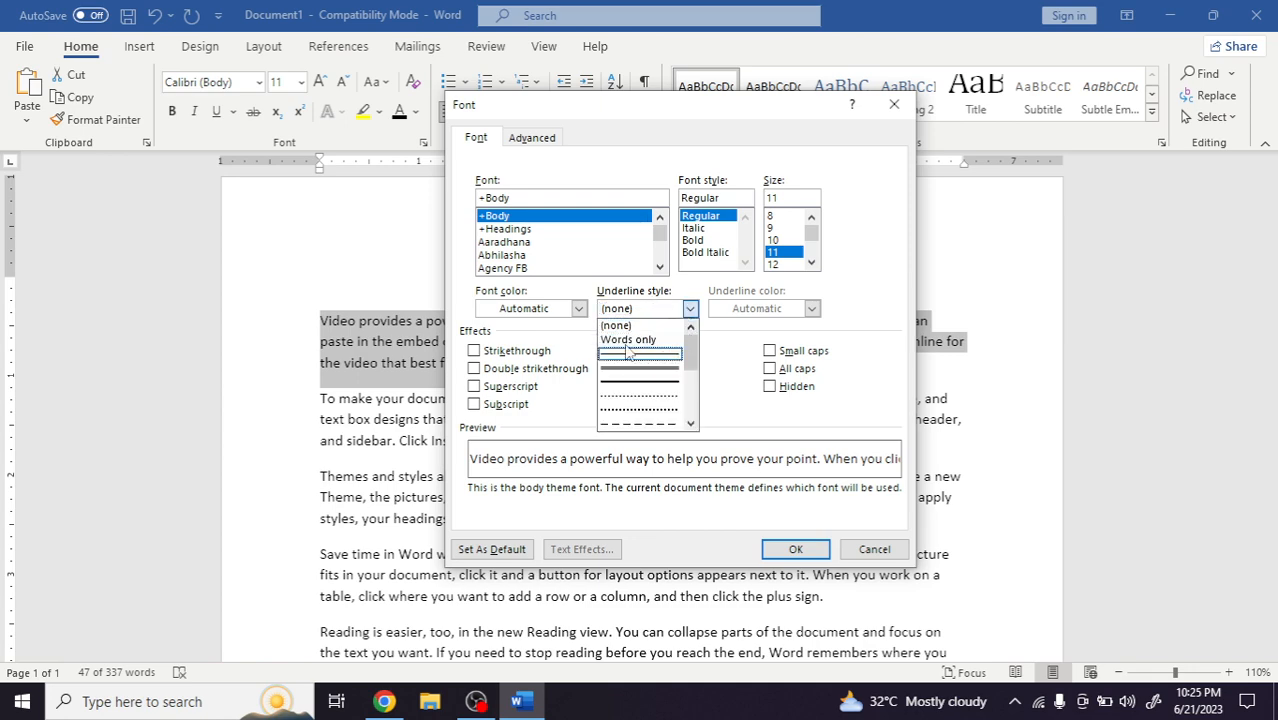
pyautogui.click(868, 555)
pyautogui.click(868, 555)
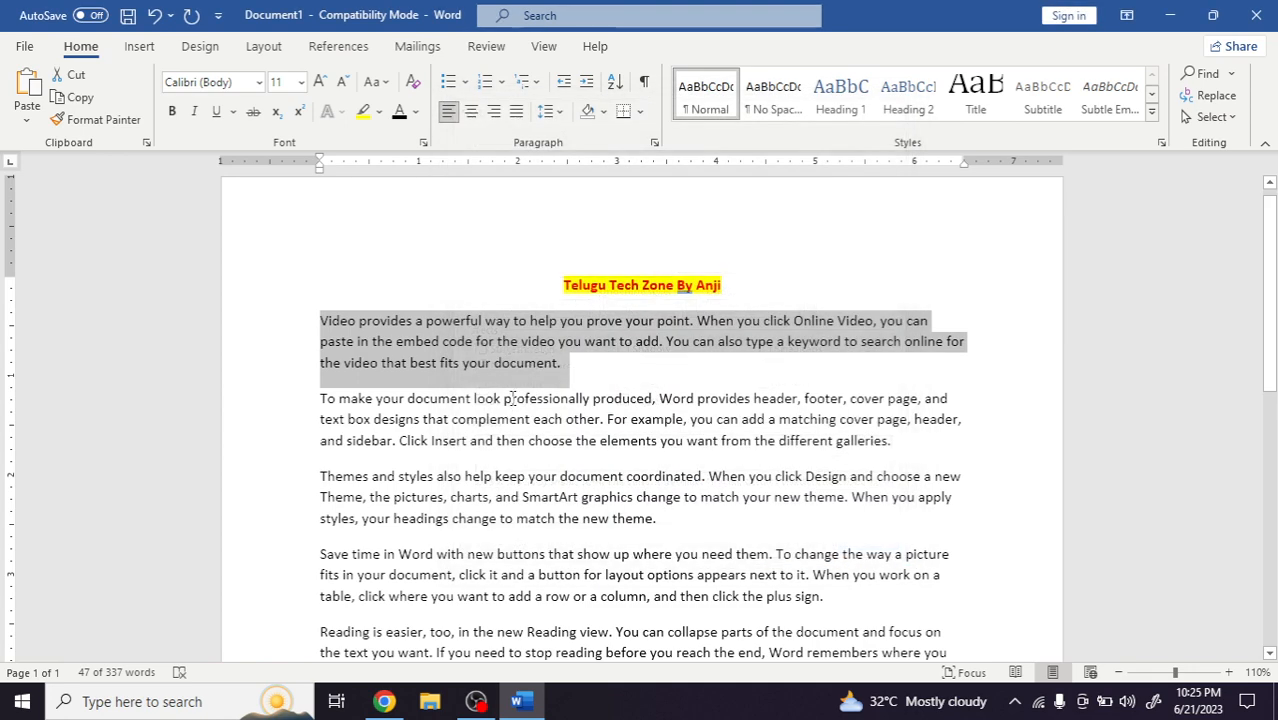
pyautogui.click(548, 364)
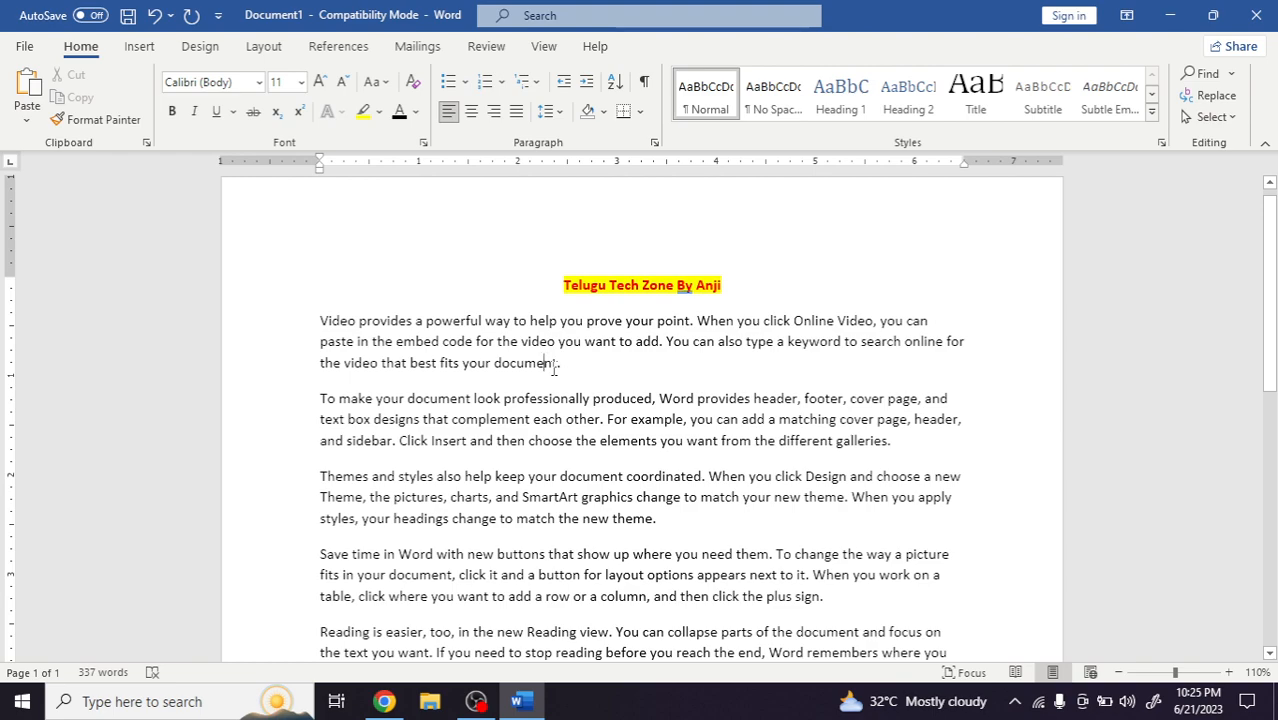
# Step: Underline the first paragraph with the Words only style through the Font dialog
pyautogui.scroll(5, 555, 364)
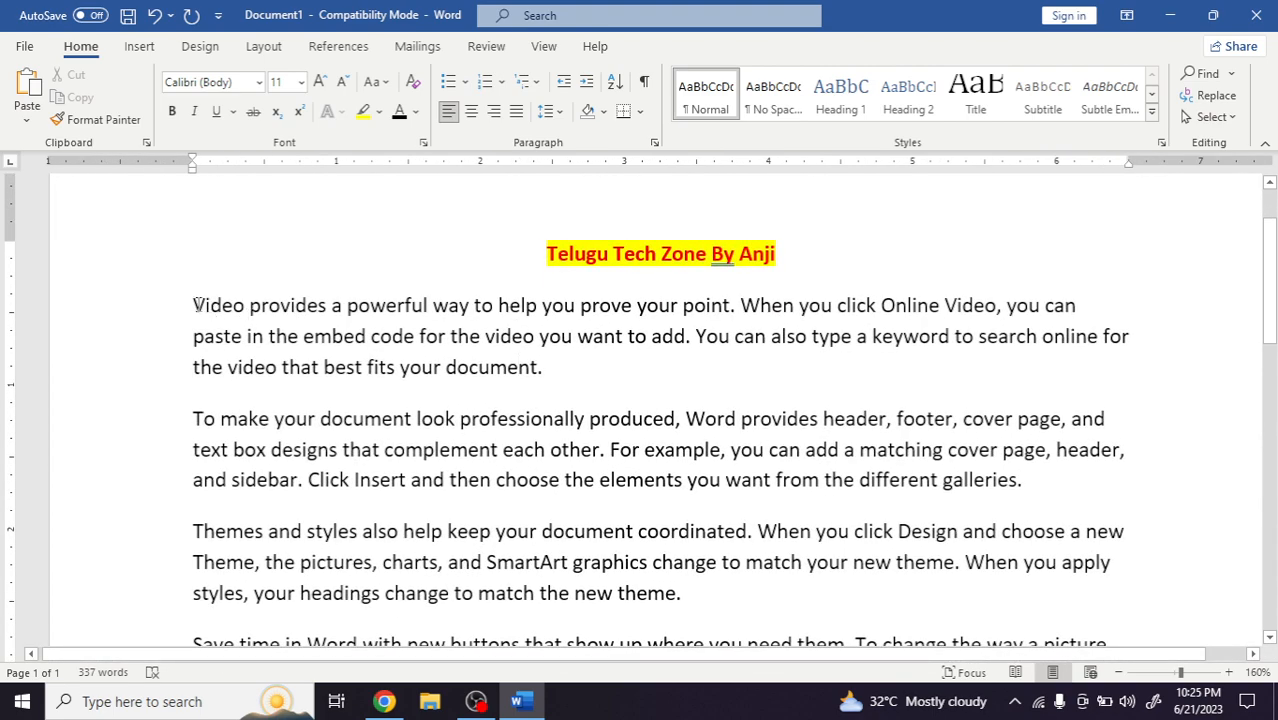
pyautogui.moveTo(197, 305); pyautogui.dragTo(552, 378)
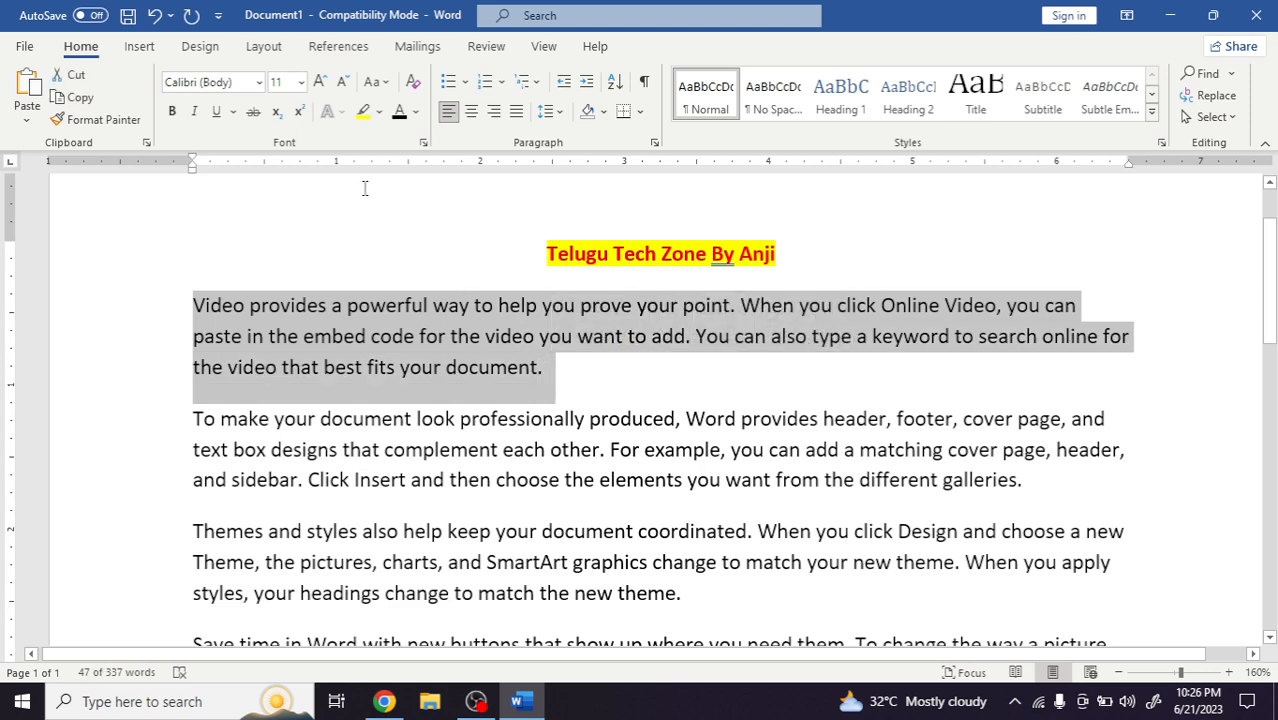
pyautogui.click(423, 142)
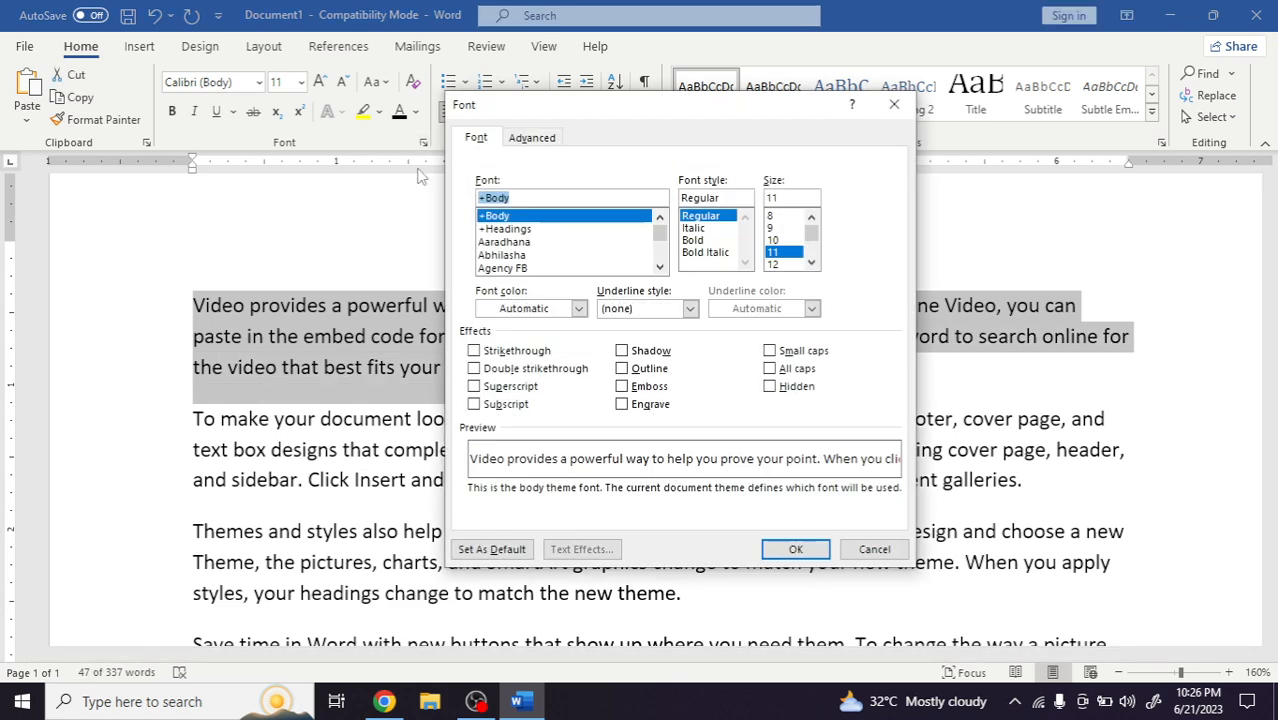
pyautogui.click(690, 311)
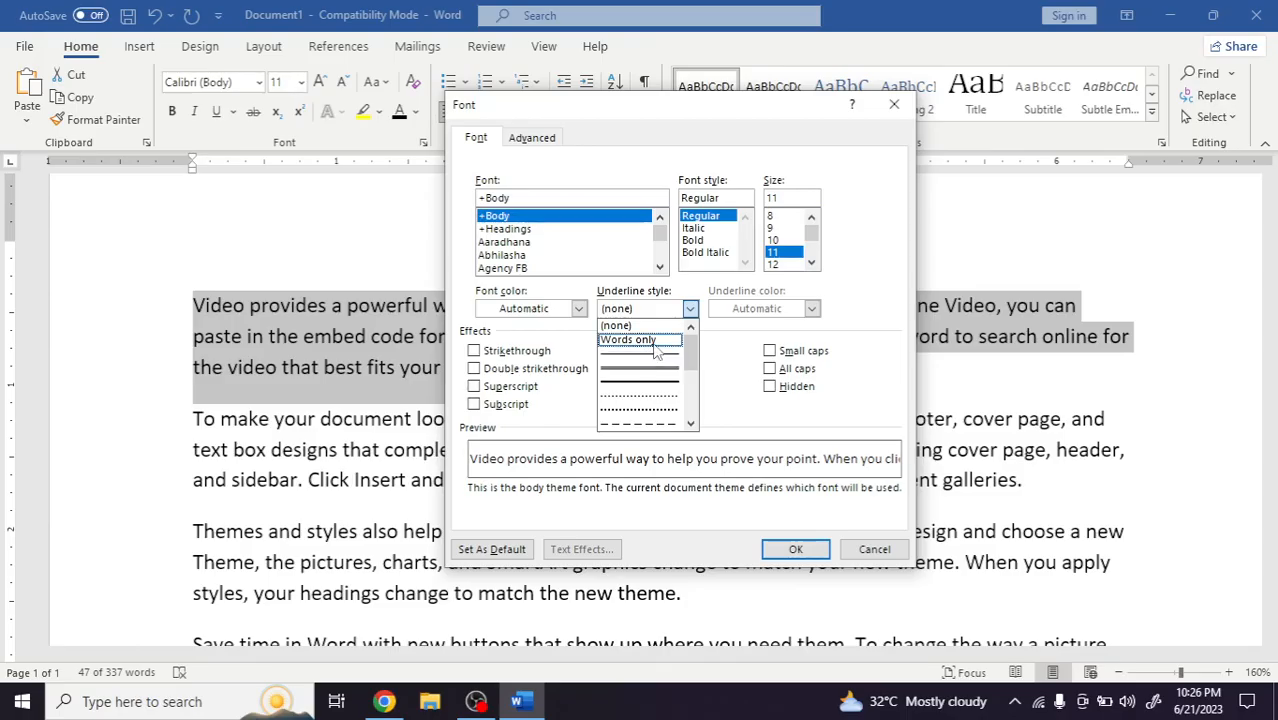
pyautogui.click(650, 341)
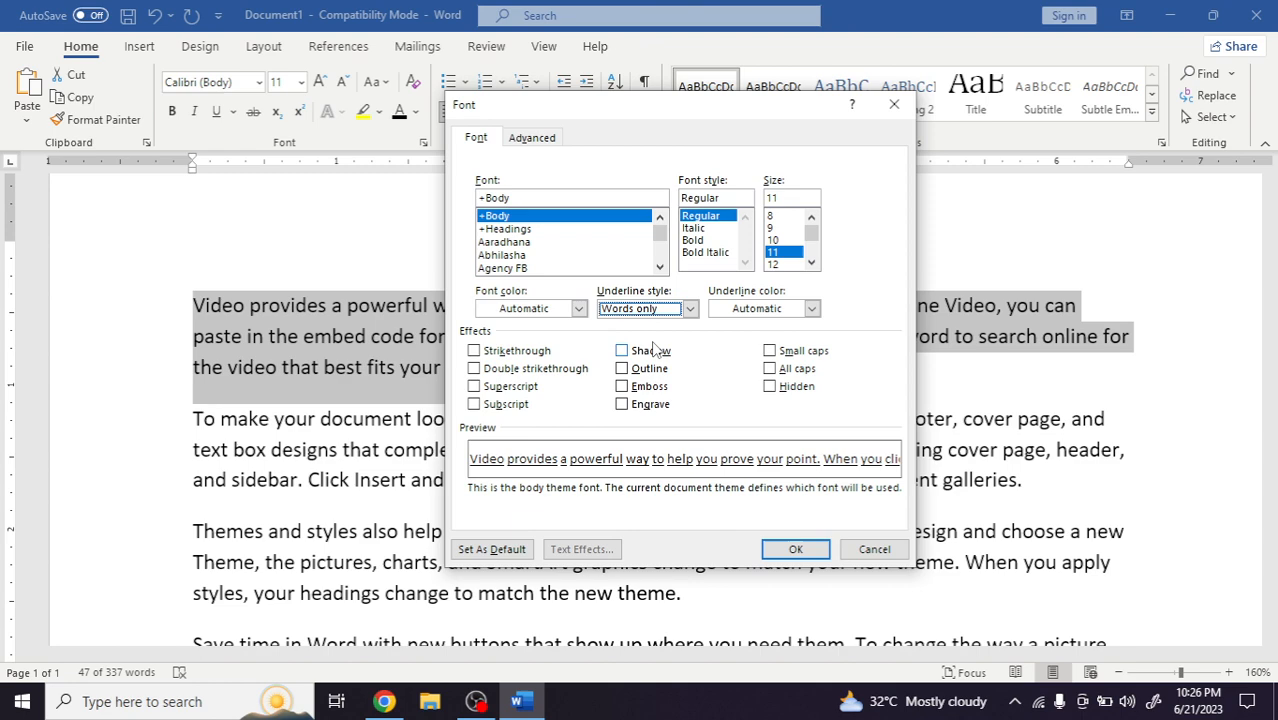
pyautogui.click(807, 545)
pyautogui.click(629, 364)
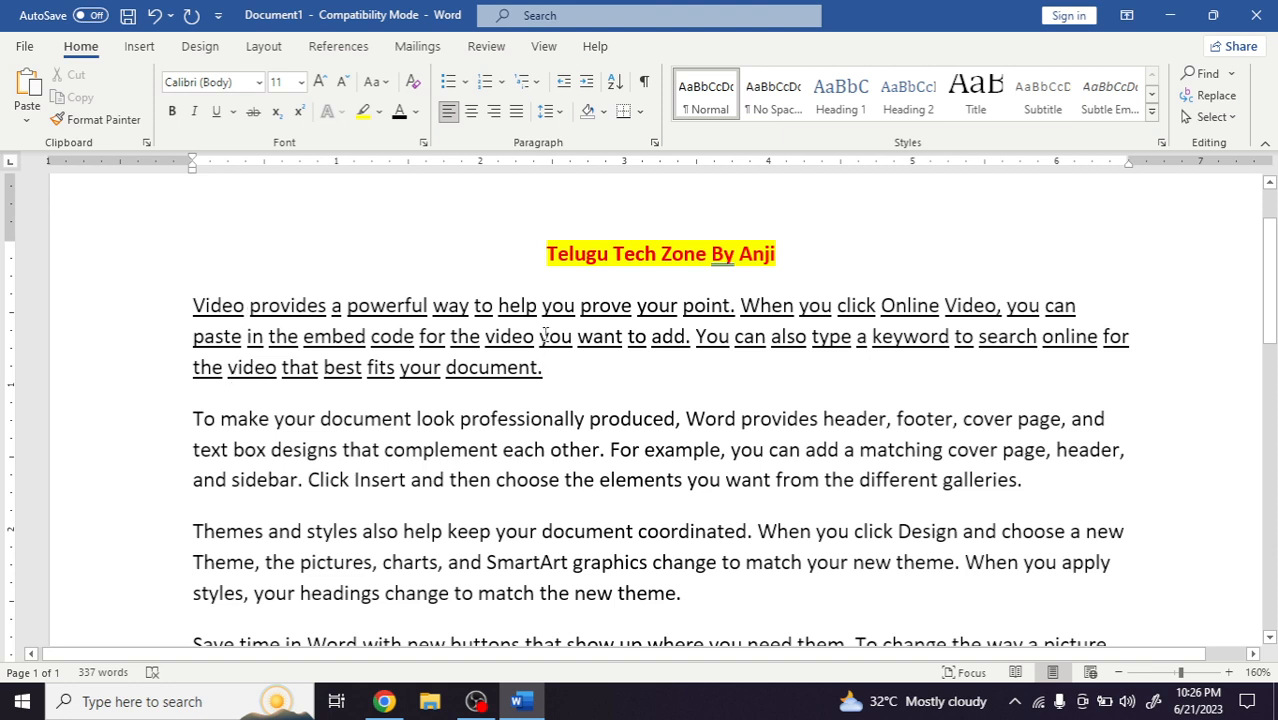
# Step: Remove the Words only underline from the first paragraph by setting its underline style to (none)
pyautogui.moveTo(555, 370); pyautogui.dragTo(194, 305)
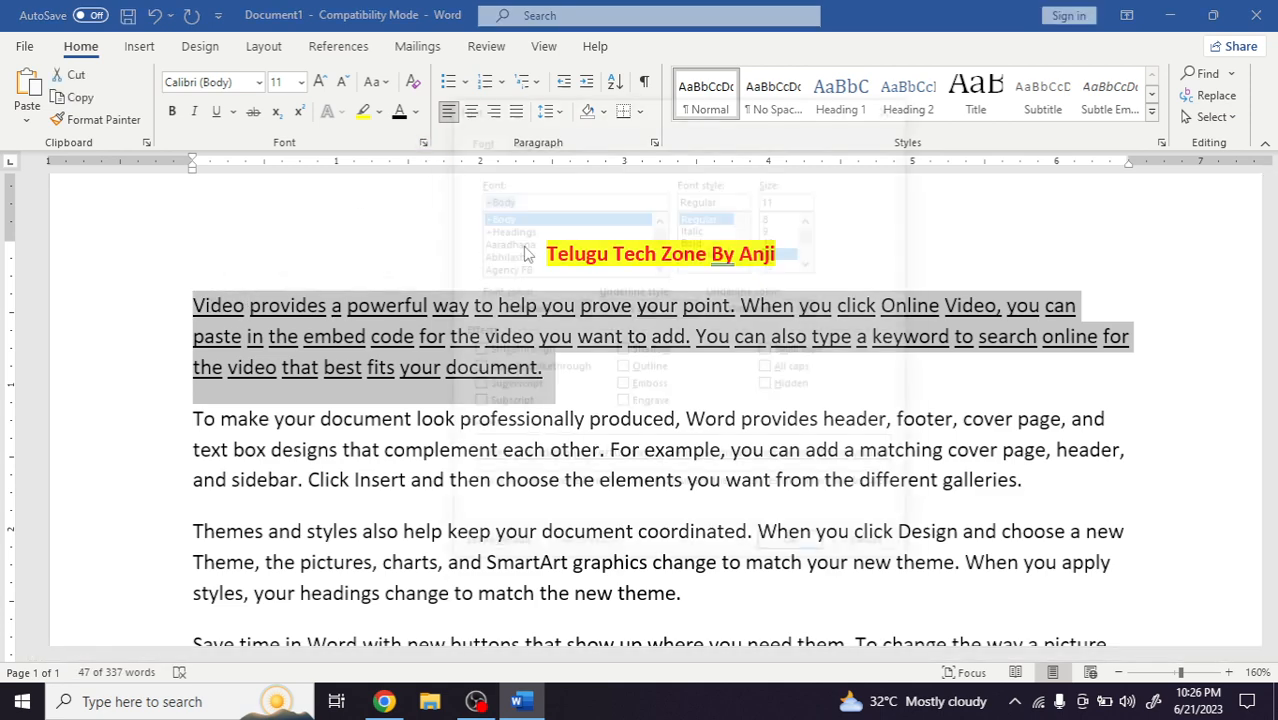
pyautogui.click(424, 143)
pyautogui.click(690, 308)
pyautogui.click(626, 326)
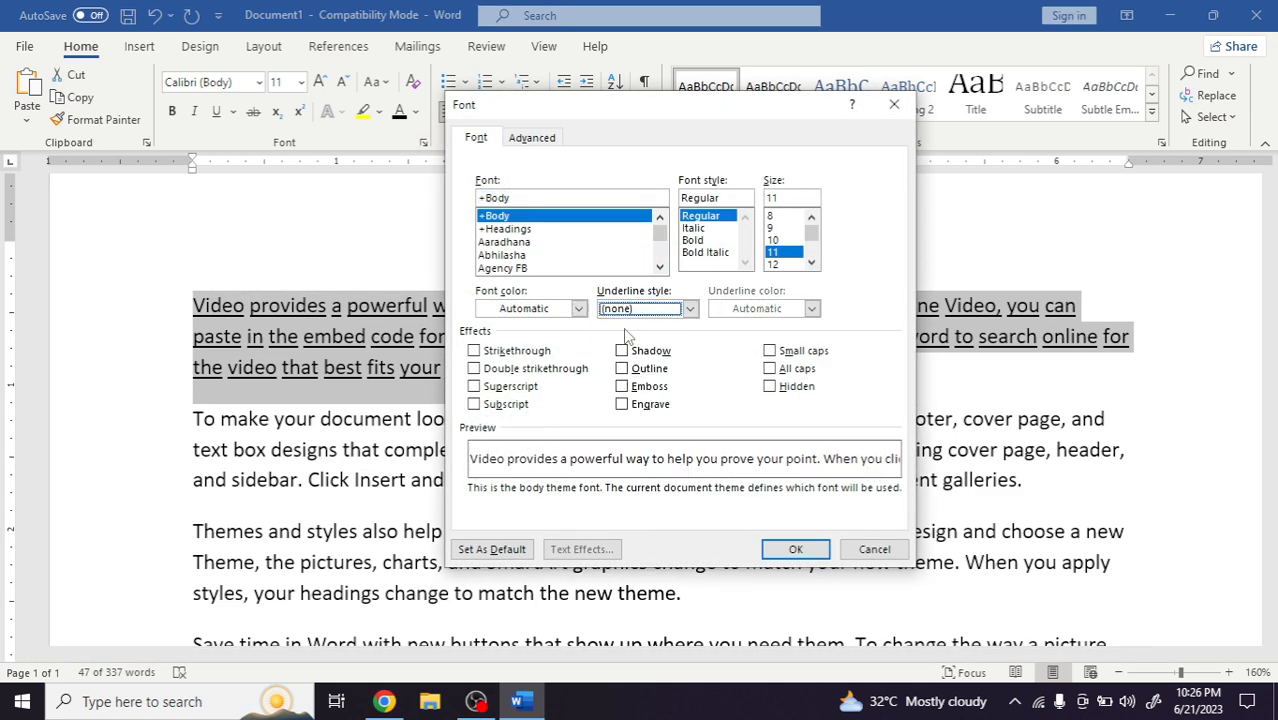
pyautogui.click(800, 550)
pyautogui.click(560, 386)
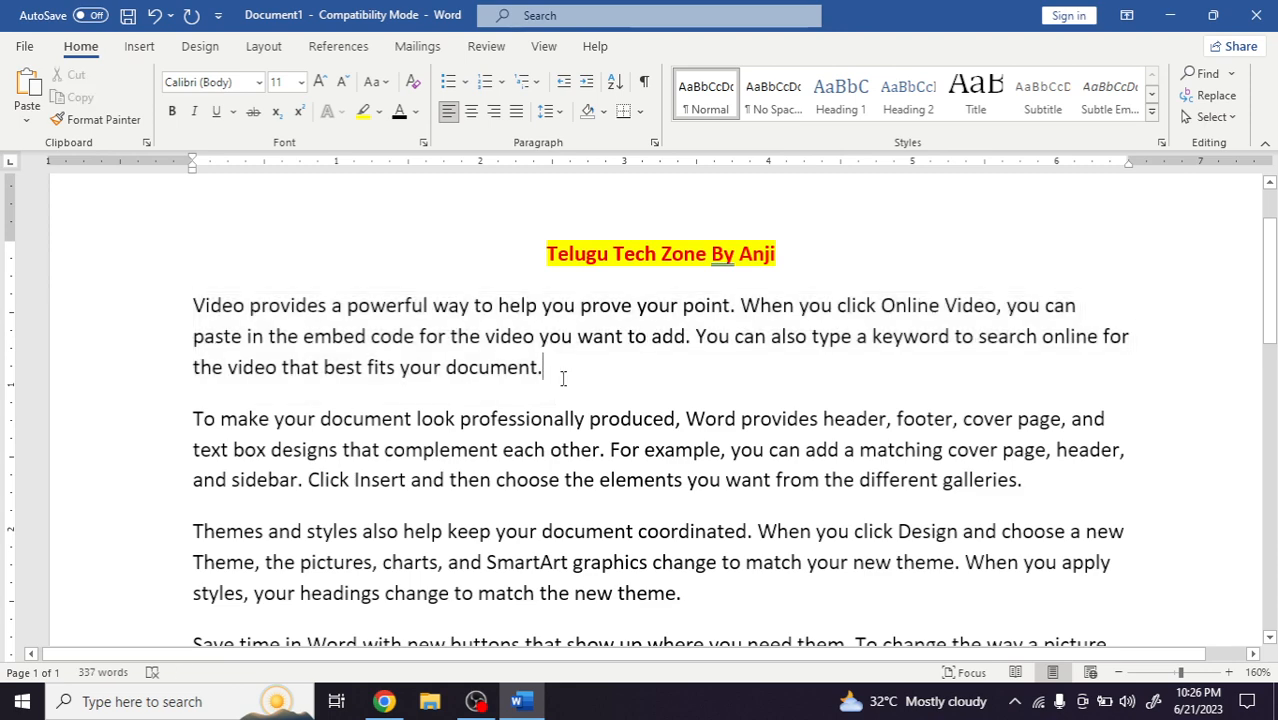
# Step: Underline only the words of the first paragraph, leaving the spaces plain, directly without using the Font dialog
pyautogui.moveTo(560, 378); pyautogui.dragTo(213, 307)
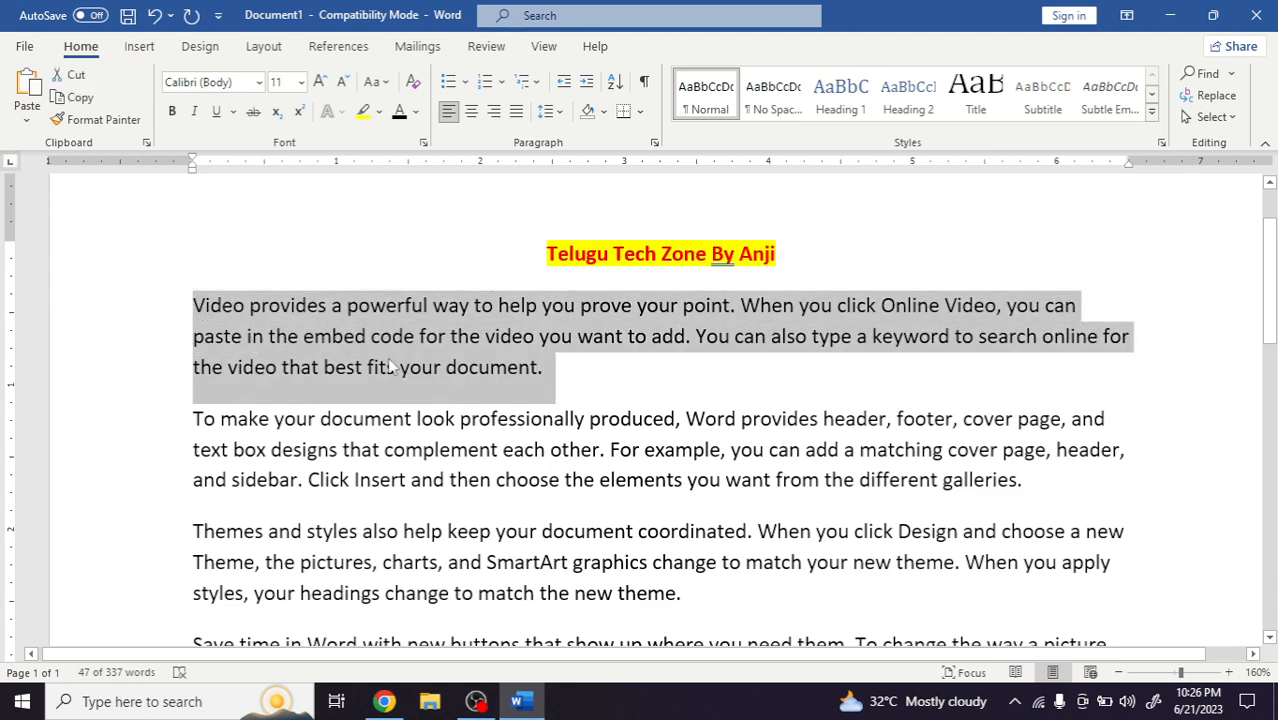
pyautogui.hotkey('ctrl', 'shift', 'w')
pyautogui.click(537, 372)
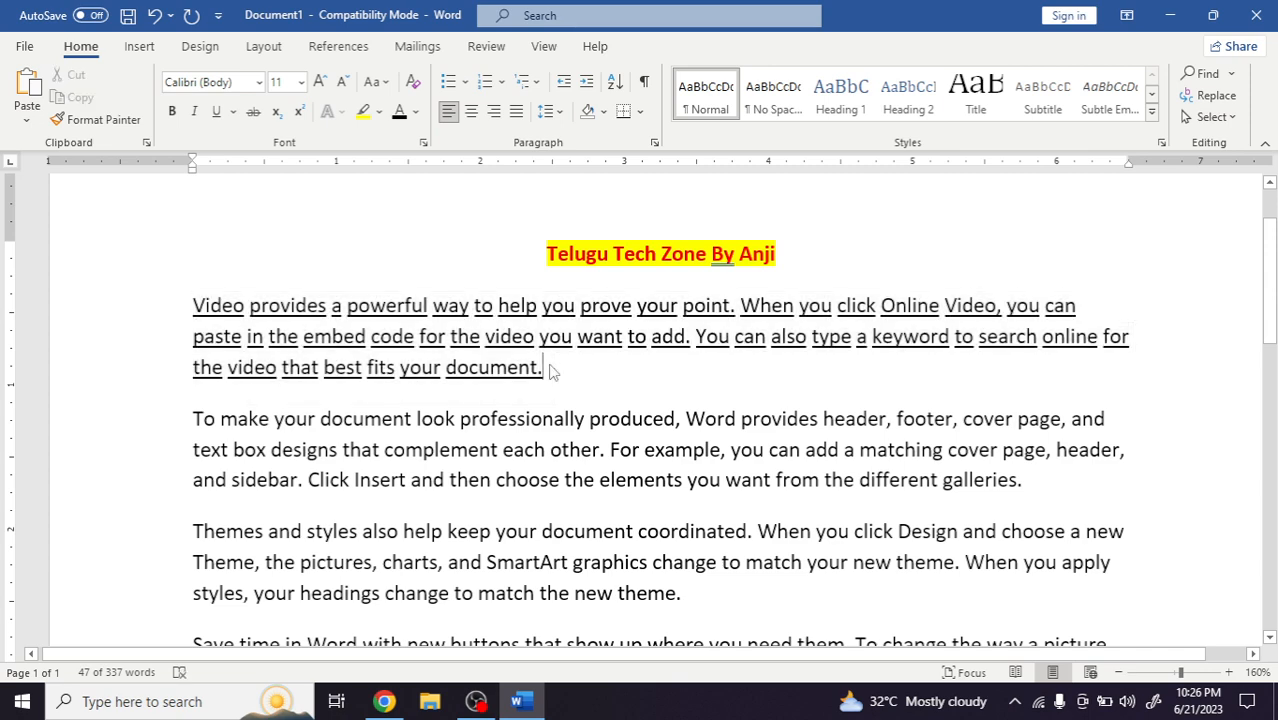
# Step: Remove the words-only underline from the first paragraph directly, without using the Font dialog
pyautogui.moveTo(545, 370); pyautogui.dragTo(172, 316)
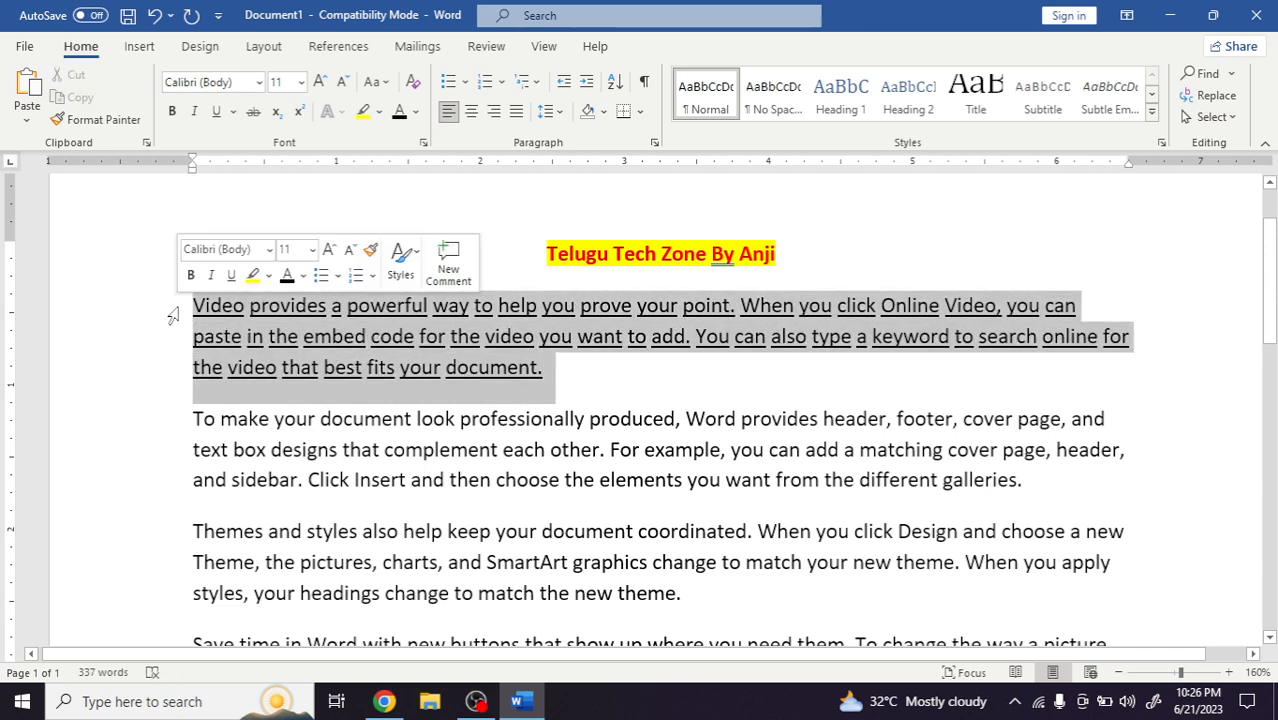
pyautogui.hotkey('ctrl', 'shift', 'w')
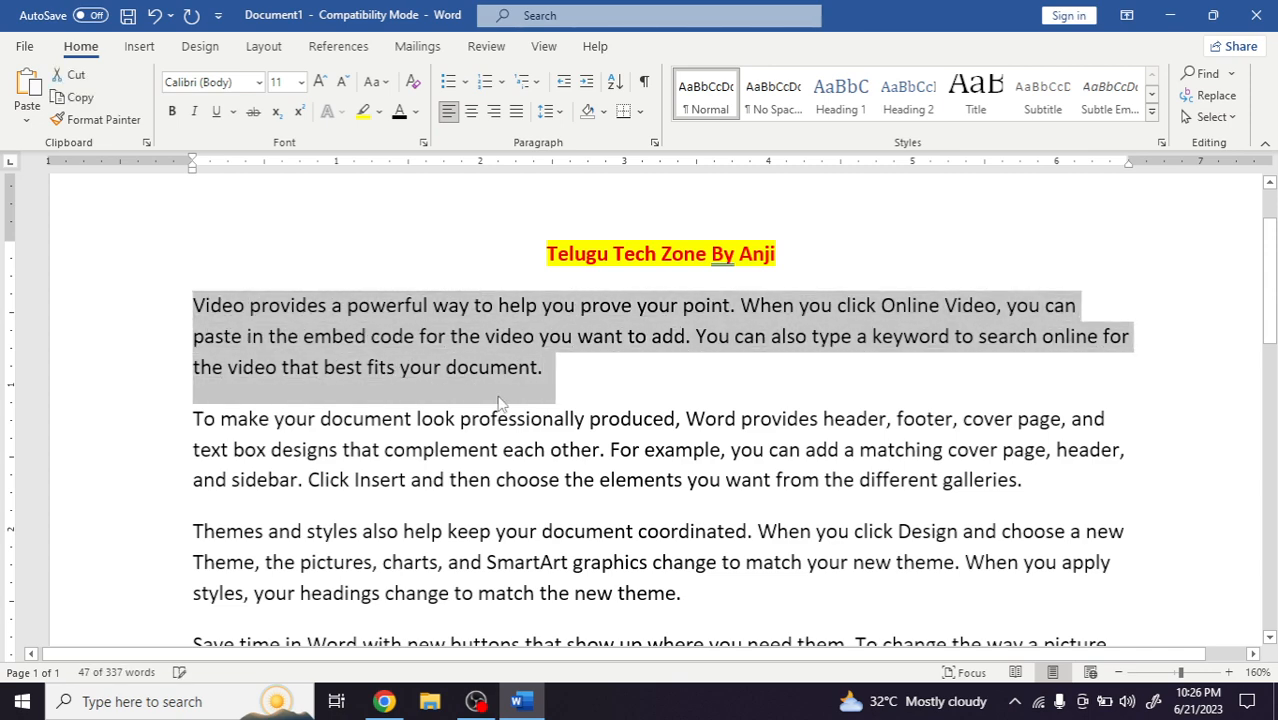
pyautogui.click(550, 372)
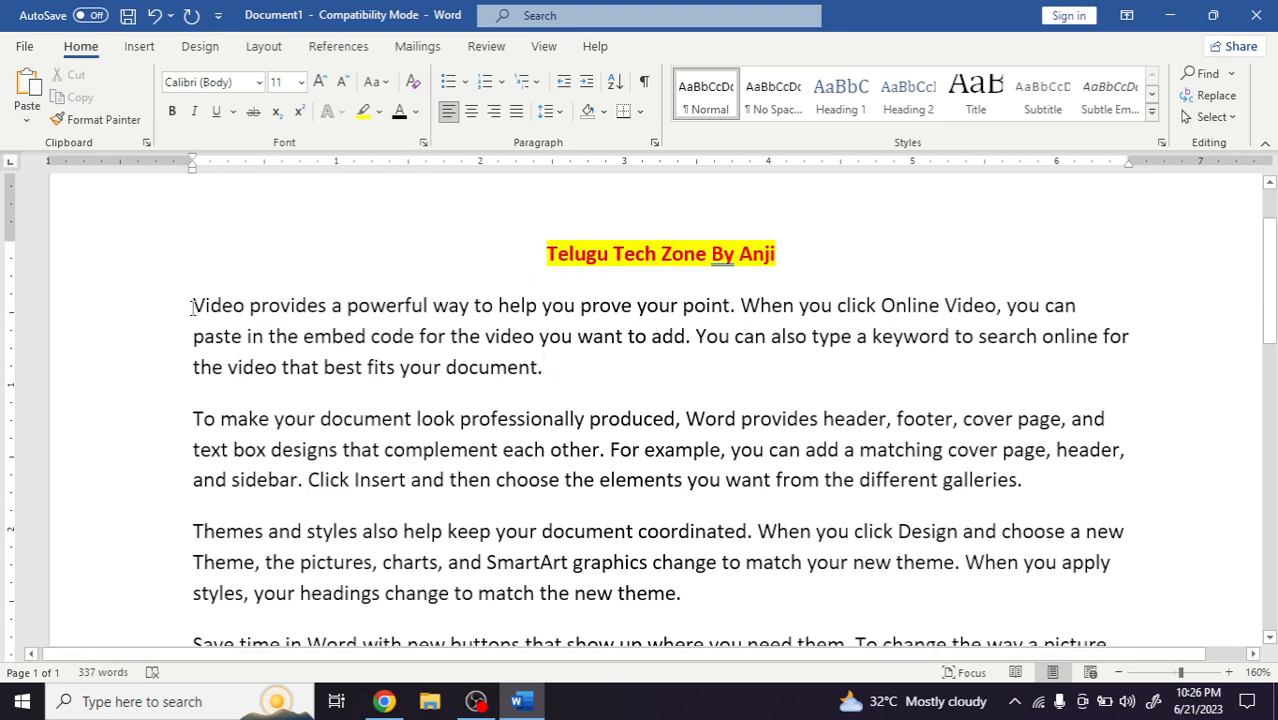
# Step: Apply the Strikethrough effect to the first paragraph through the Font dialog
pyautogui.moveTo(193, 307); pyautogui.dragTo(613, 362)
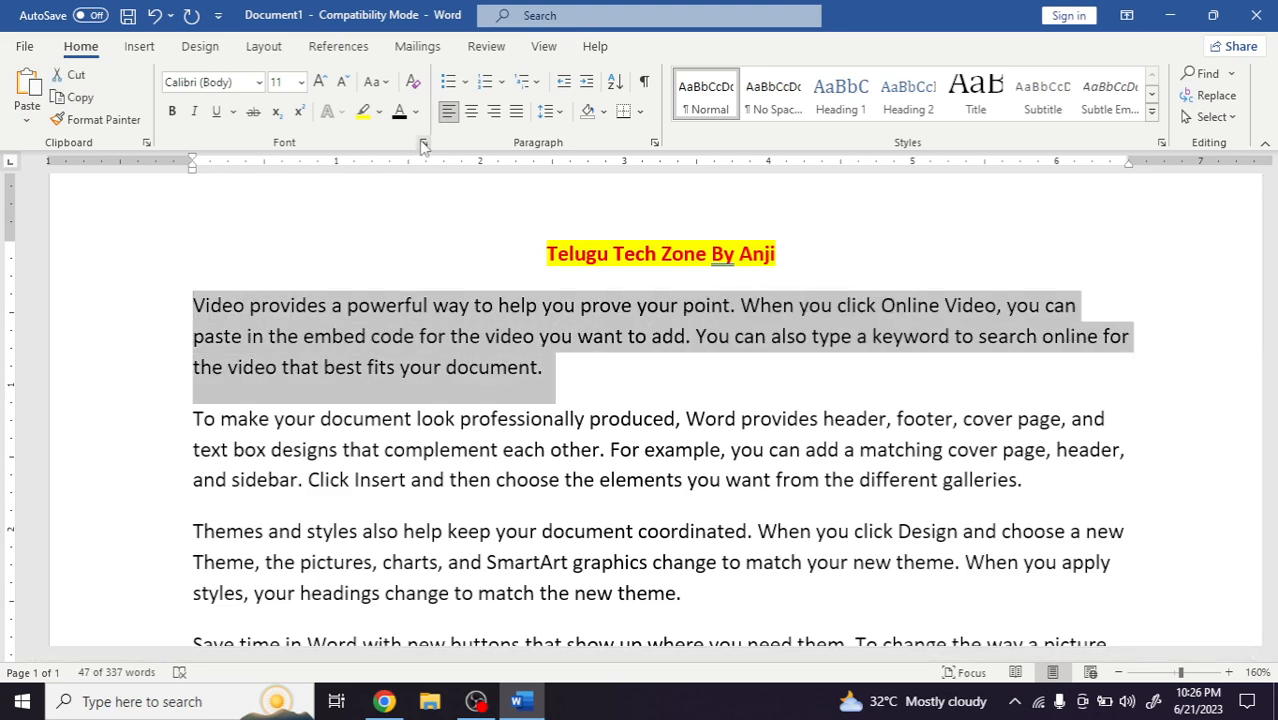
pyautogui.click(423, 143)
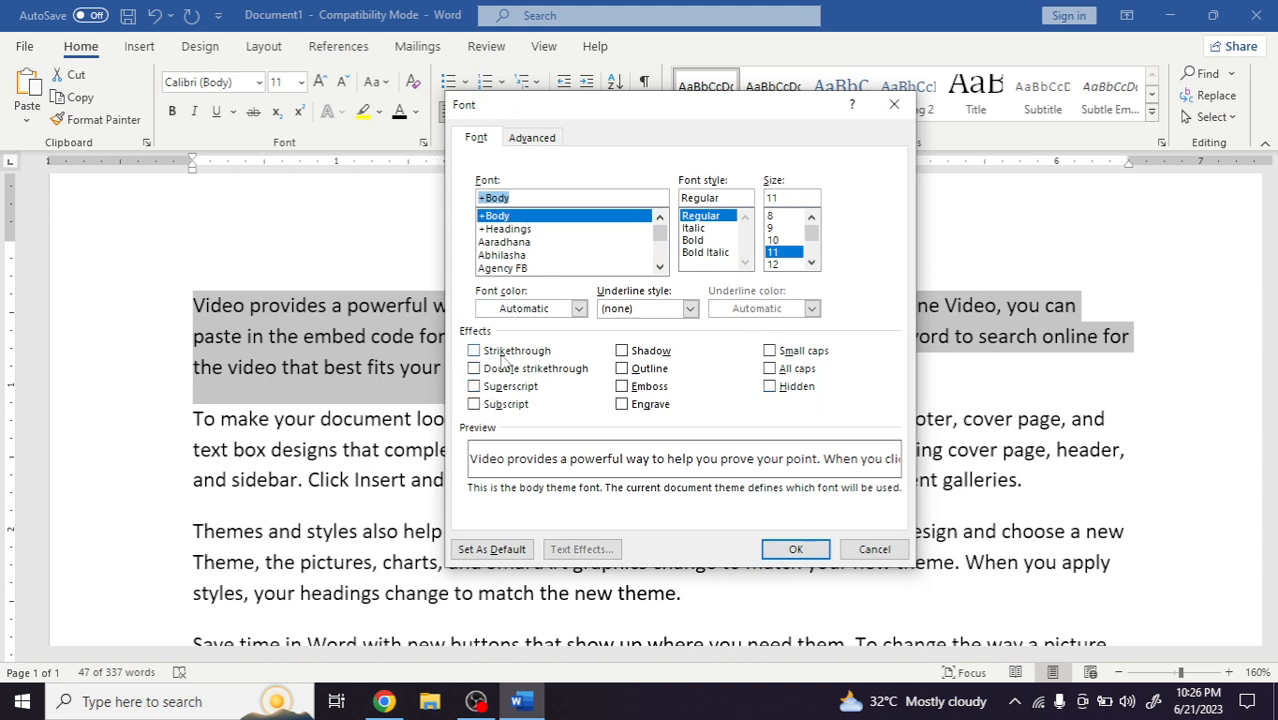
pyautogui.click(503, 354)
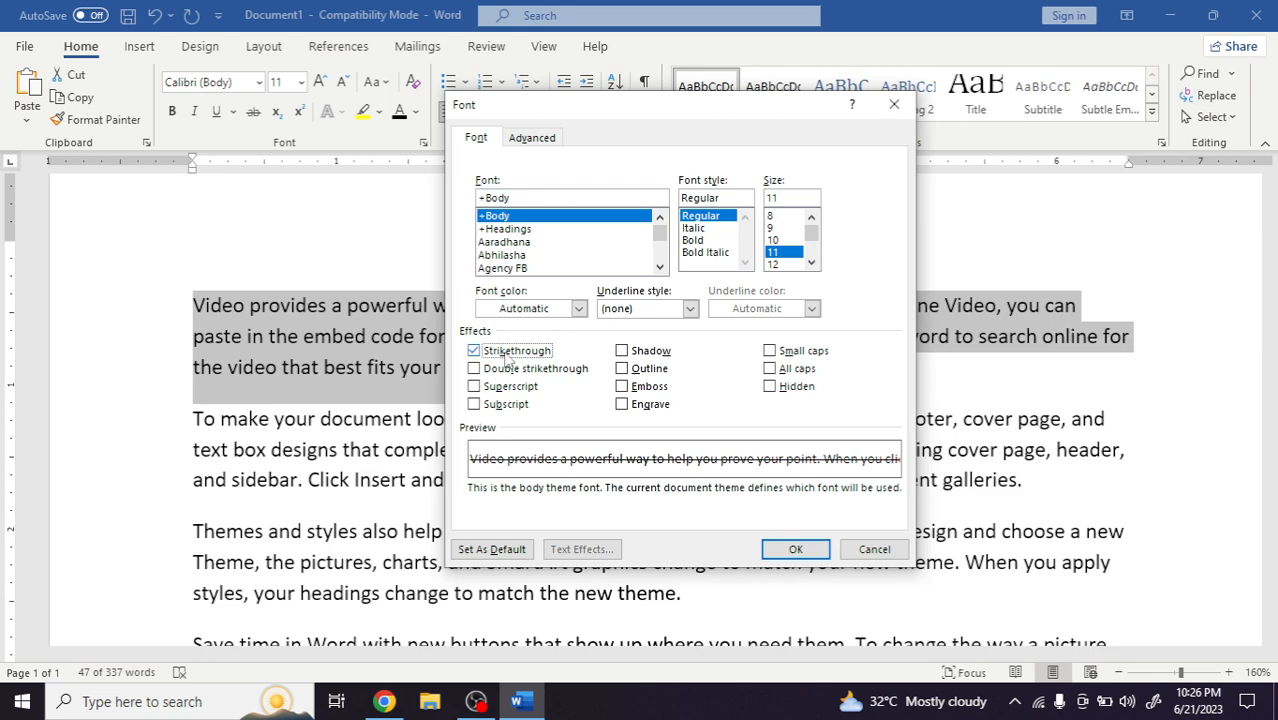
pyautogui.click(795, 549)
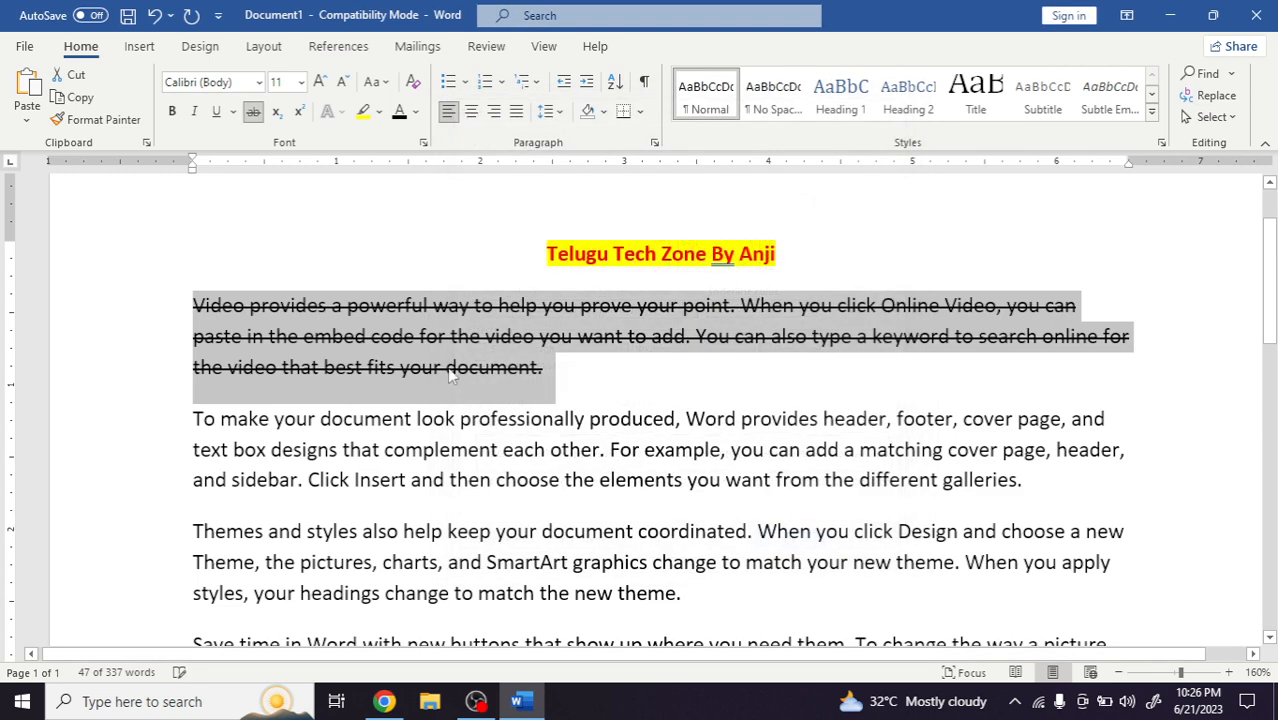
pyautogui.click(421, 380)
# Step: Apply the Double strikethrough effect to the second paragraph, starting "To make your document look", through the Font dialog
pyautogui.moveTo(193, 426); pyautogui.dragTo(1034, 500)
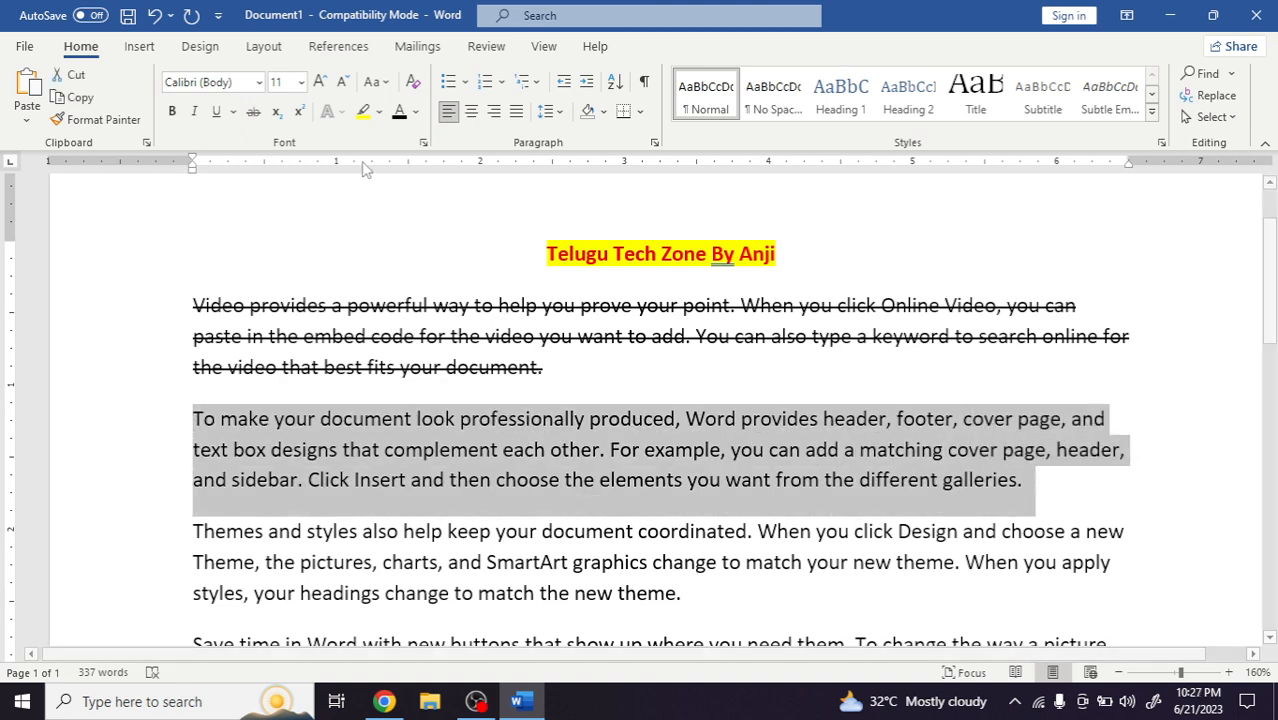
pyautogui.click(423, 142)
pyautogui.click(552, 369)
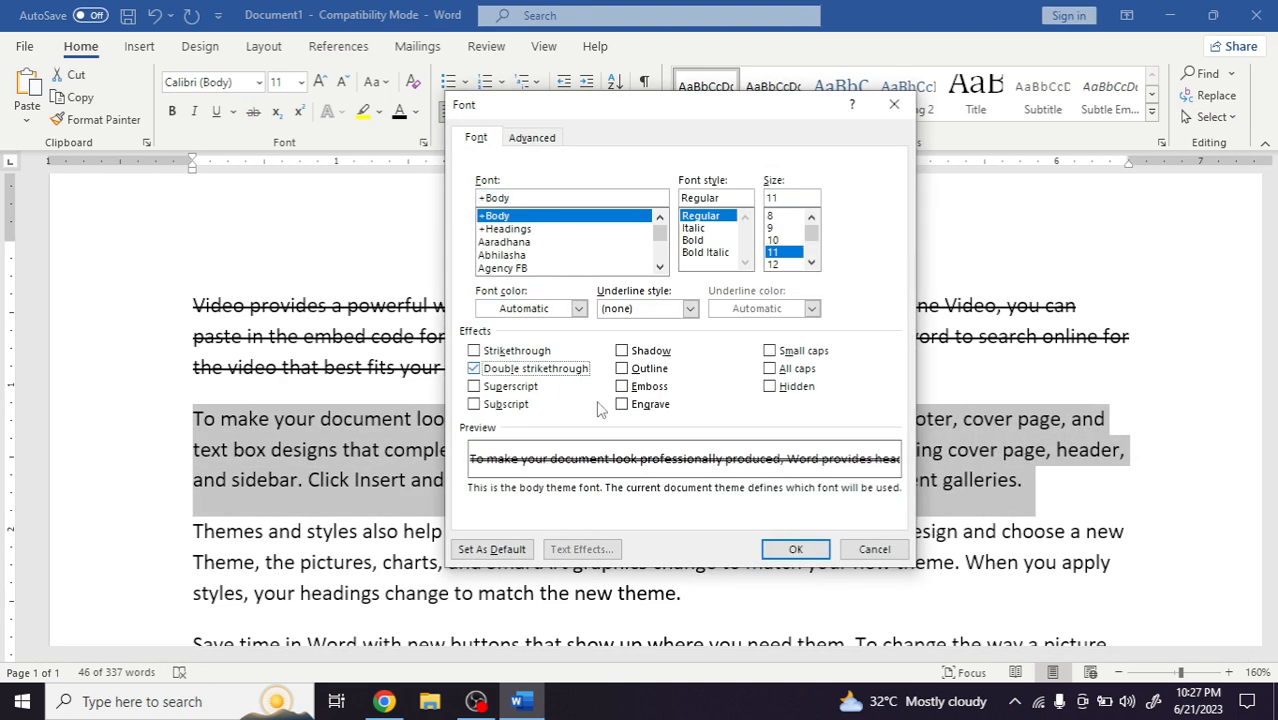
pyautogui.click(795, 551)
pyautogui.click(979, 487)
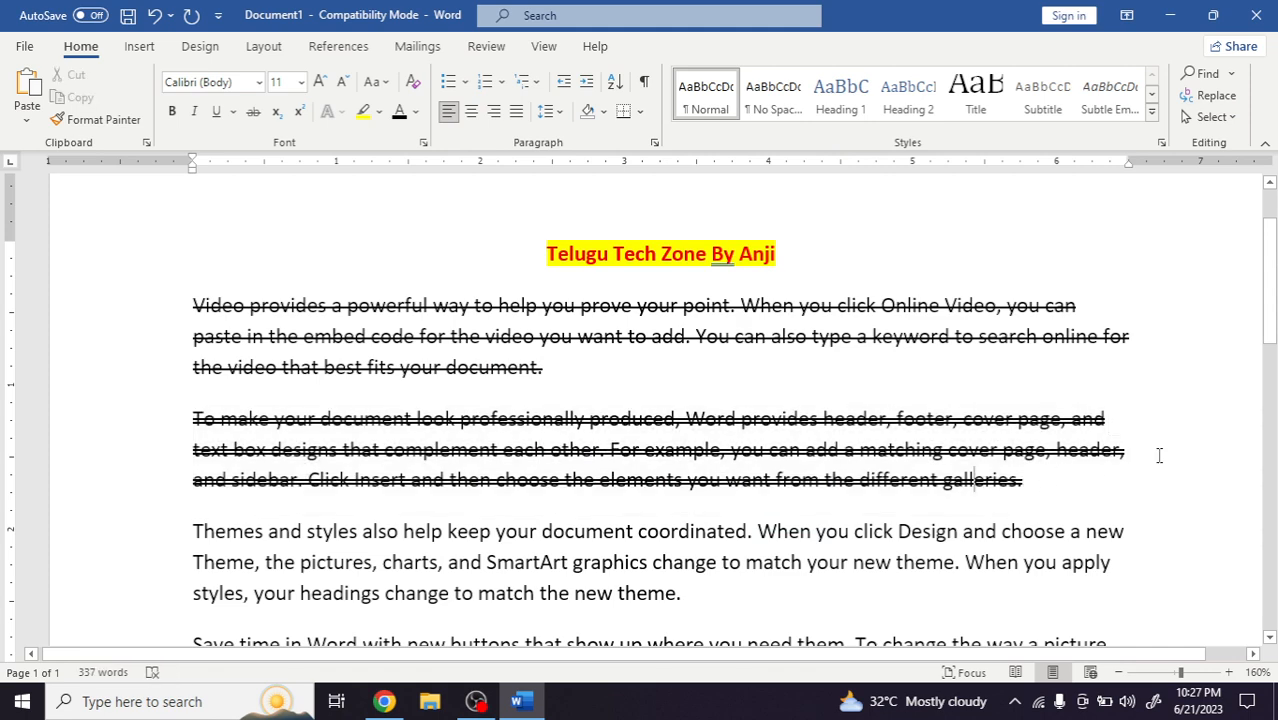
# Step: Apply the Shadow effect to the third paragraph, starting "Themes and styles", through the Font dialog
pyautogui.moveTo(1270, 322); pyautogui.dragTo(1270, 342)
pyautogui.moveTo(1272, 371); pyautogui.dragTo(1272, 374)
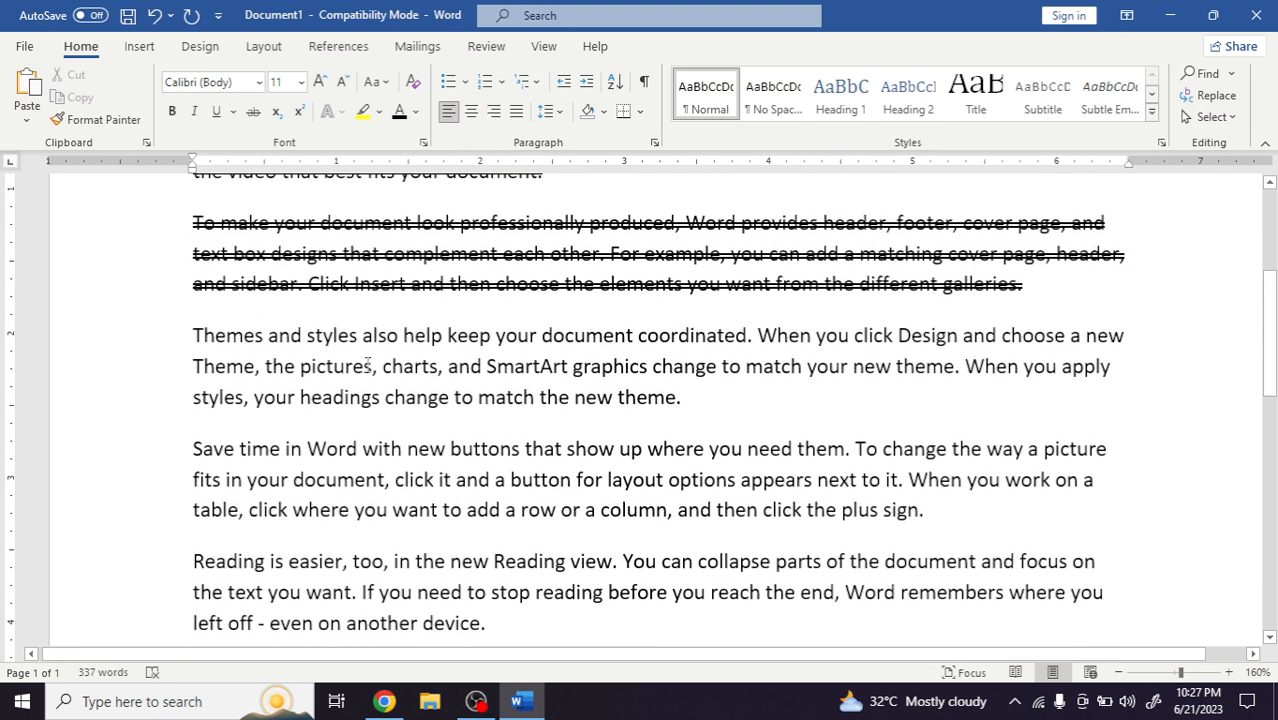
pyautogui.moveTo(193, 337); pyautogui.dragTo(695, 405)
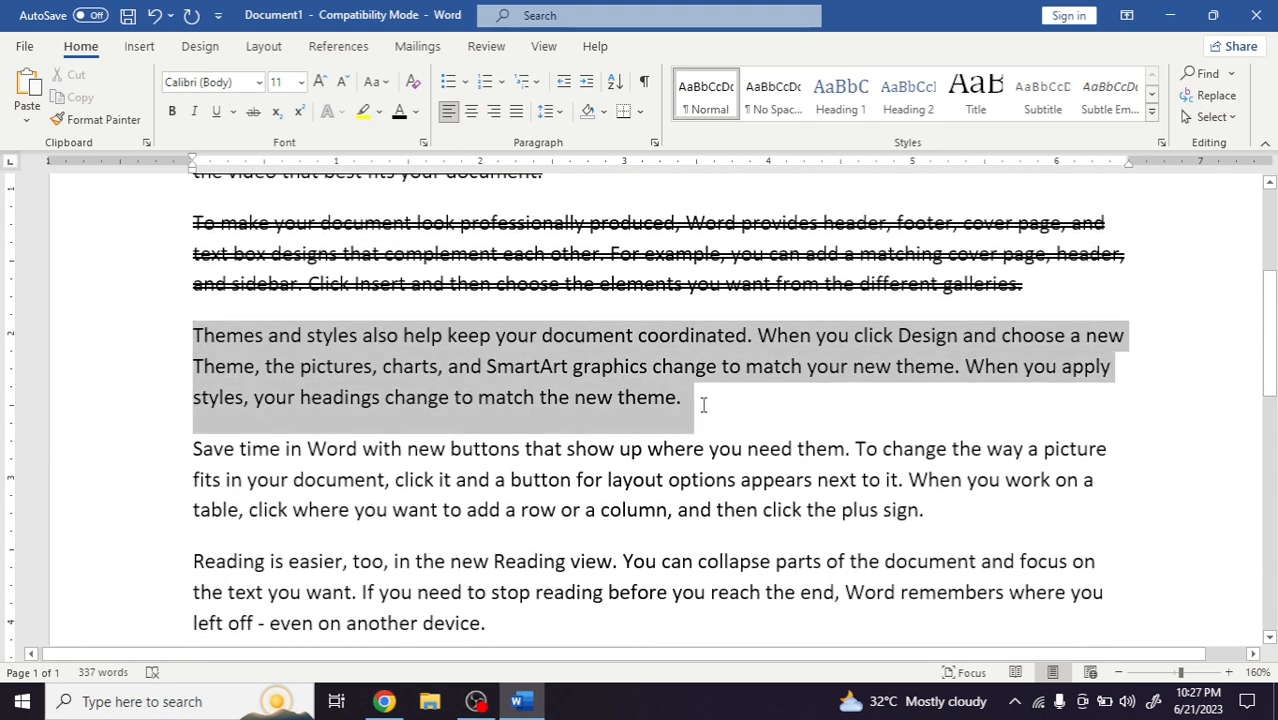
pyautogui.click(423, 143)
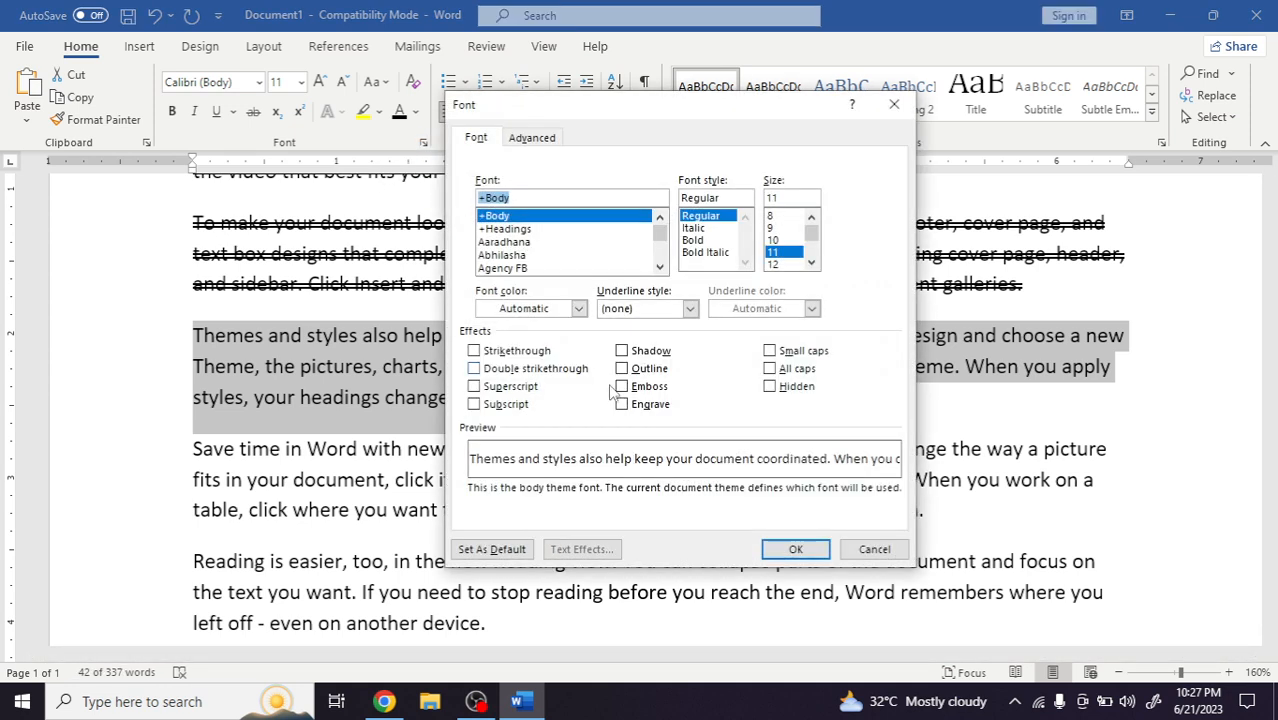
pyautogui.click(648, 352)
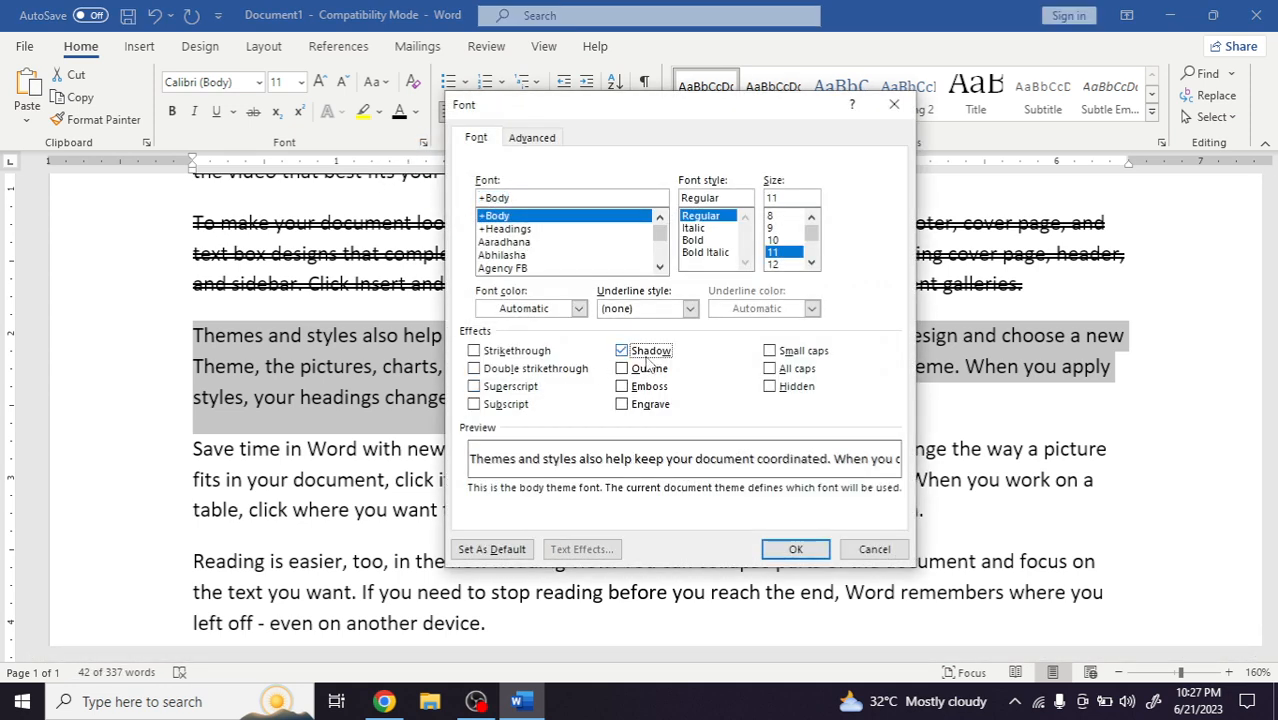
pyautogui.click(795, 549)
pyautogui.click(678, 395)
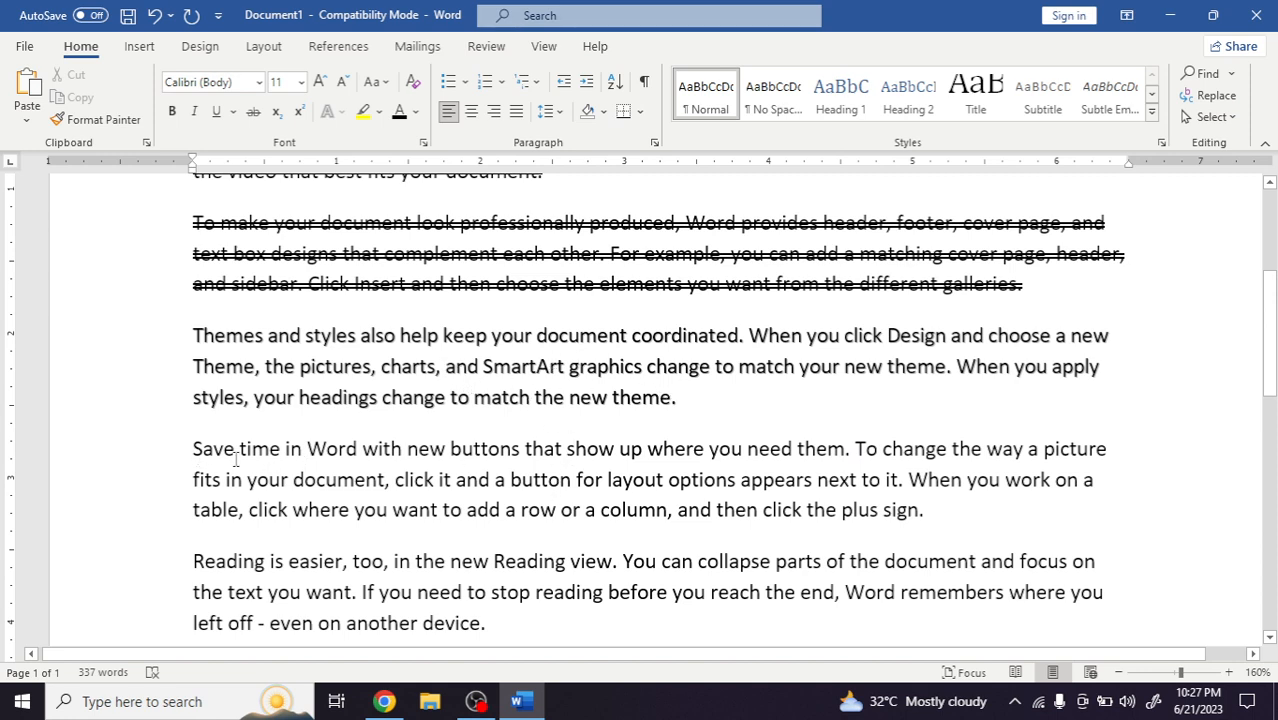
# Step: Apply the Outline effect to the fourth paragraph, starting "Save time in Word", through the Font dialog
pyautogui.moveTo(236, 458); pyautogui.dragTo(935, 520)
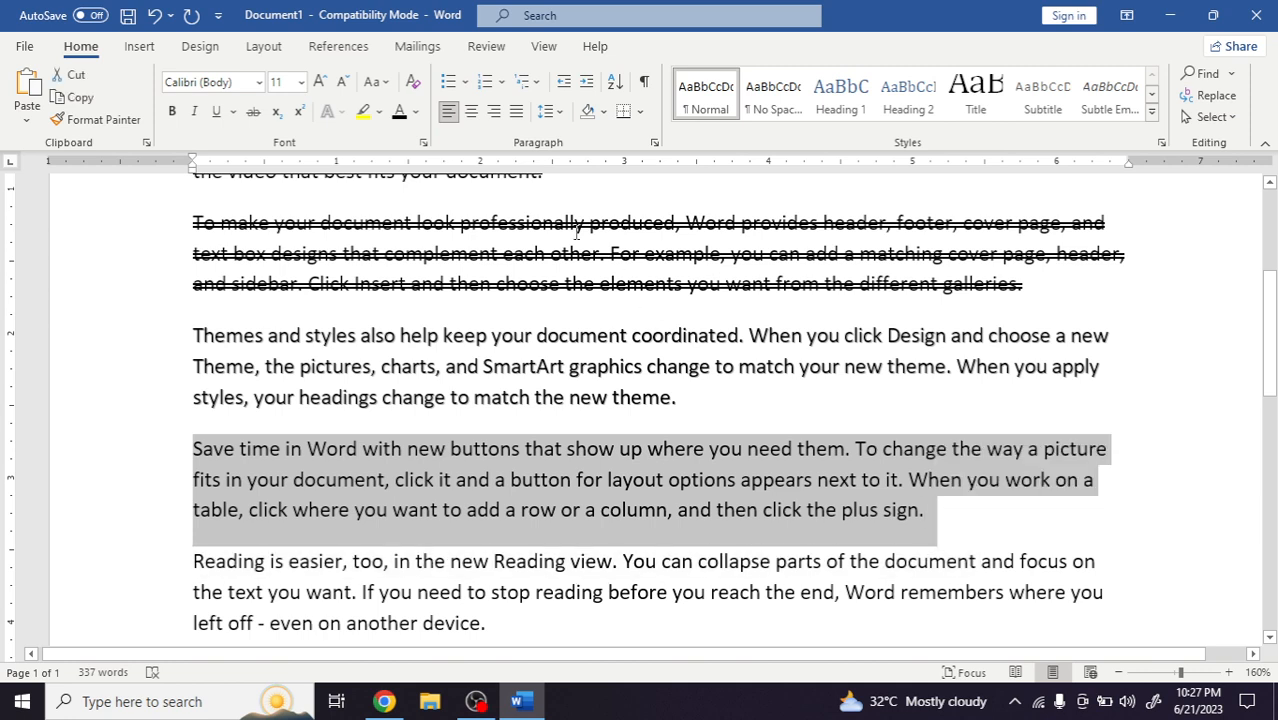
pyautogui.click(423, 144)
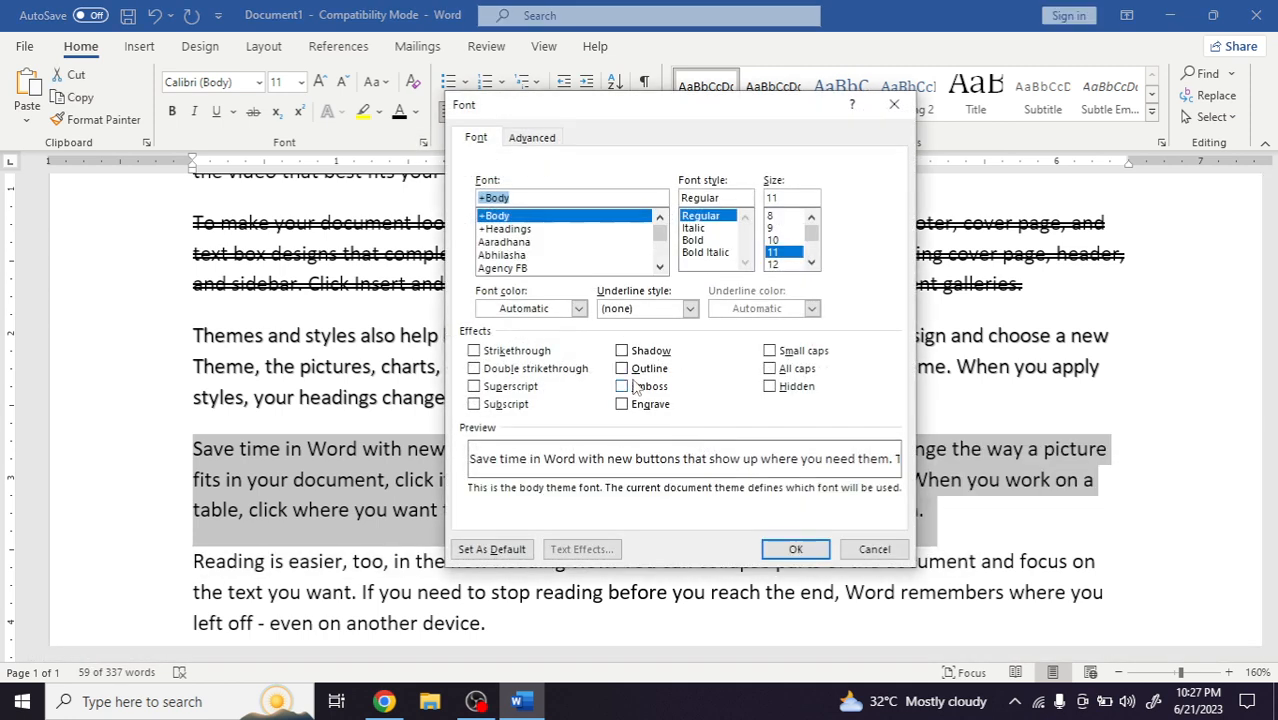
pyautogui.click(622, 368)
pyautogui.click(796, 549)
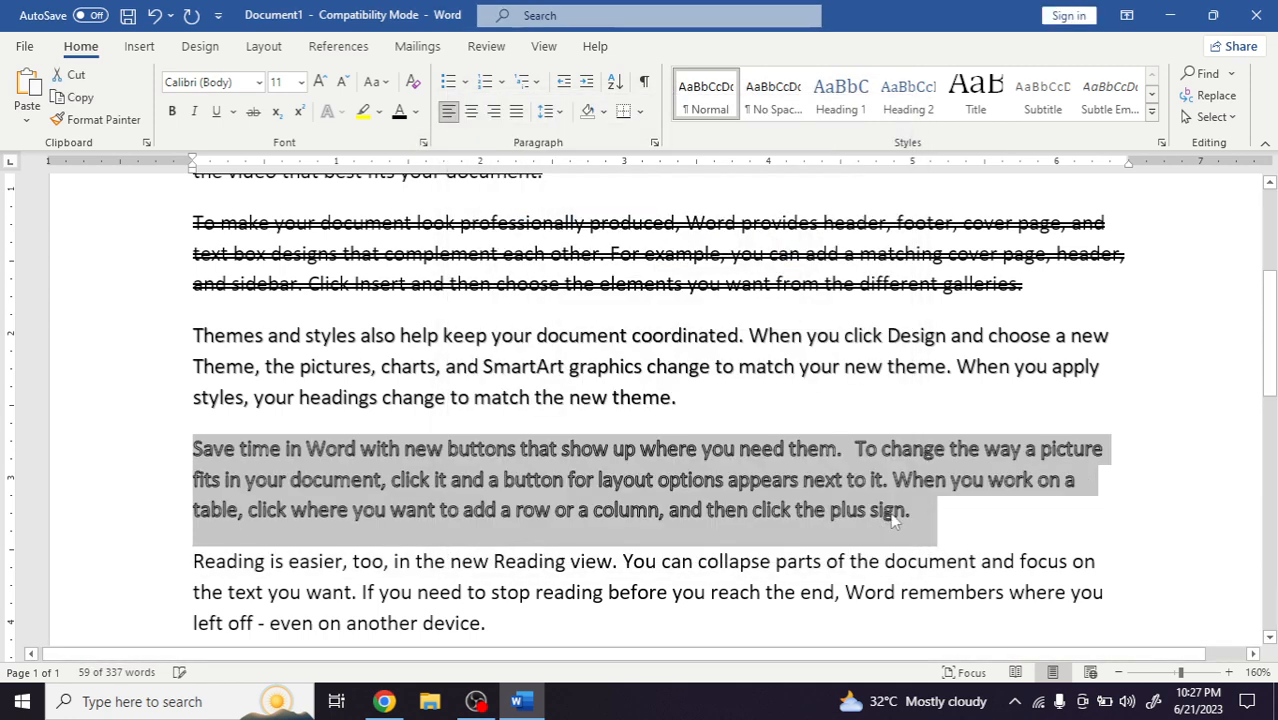
pyautogui.click(912, 510)
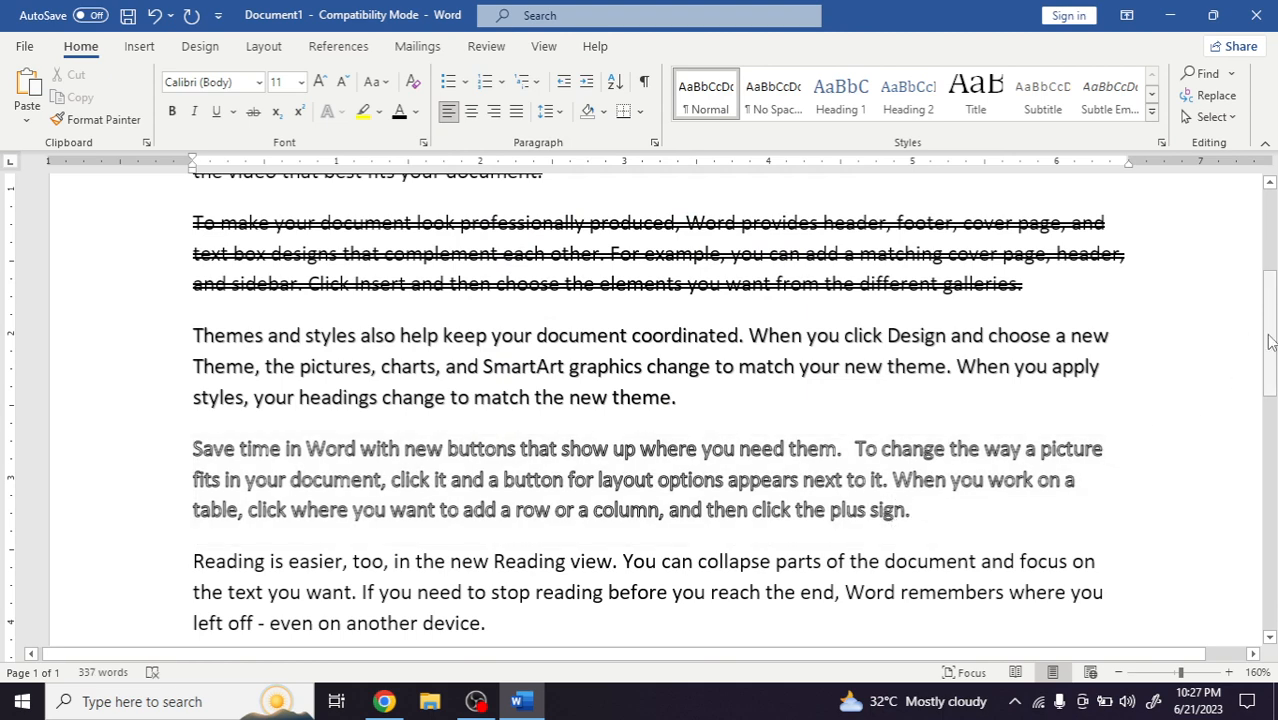
# Step: Apply the Emboss effect to the fifth paragraph, starting "Reading is easier", through the Font dialog
pyautogui.scroll(-3, 1244, 340)
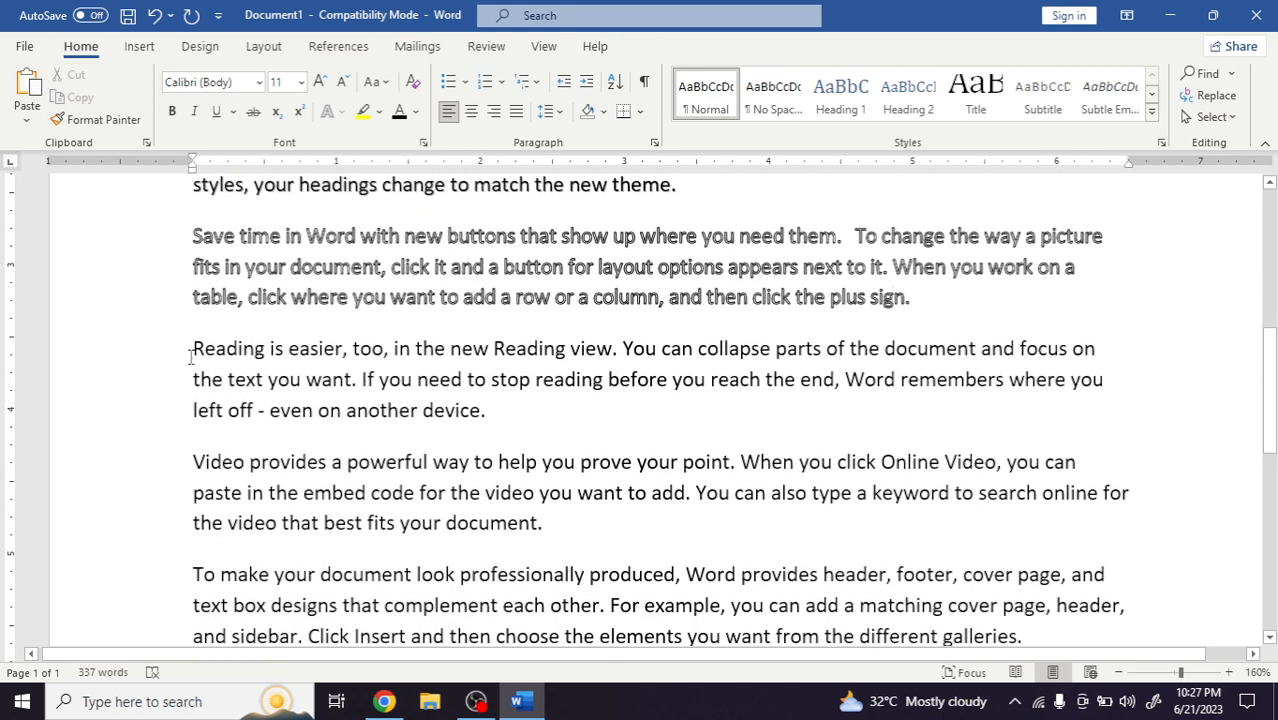
pyautogui.tripleClick(446, 413)
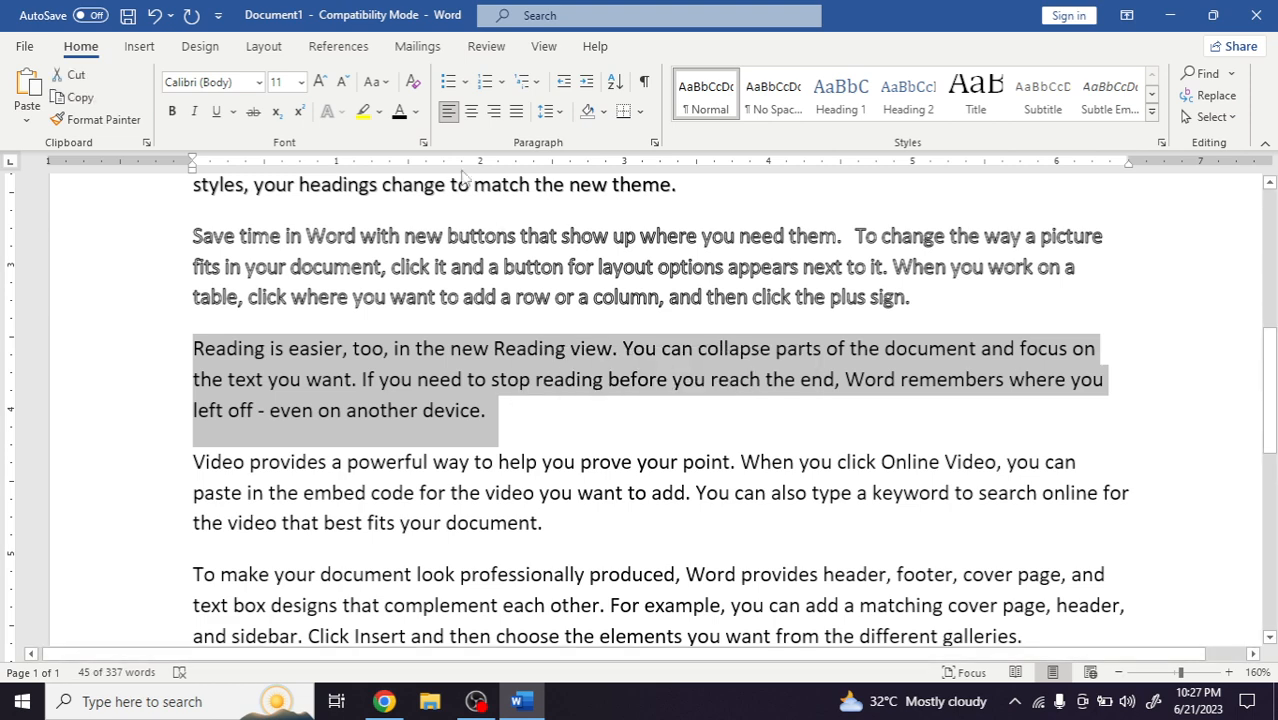
pyautogui.click(423, 142)
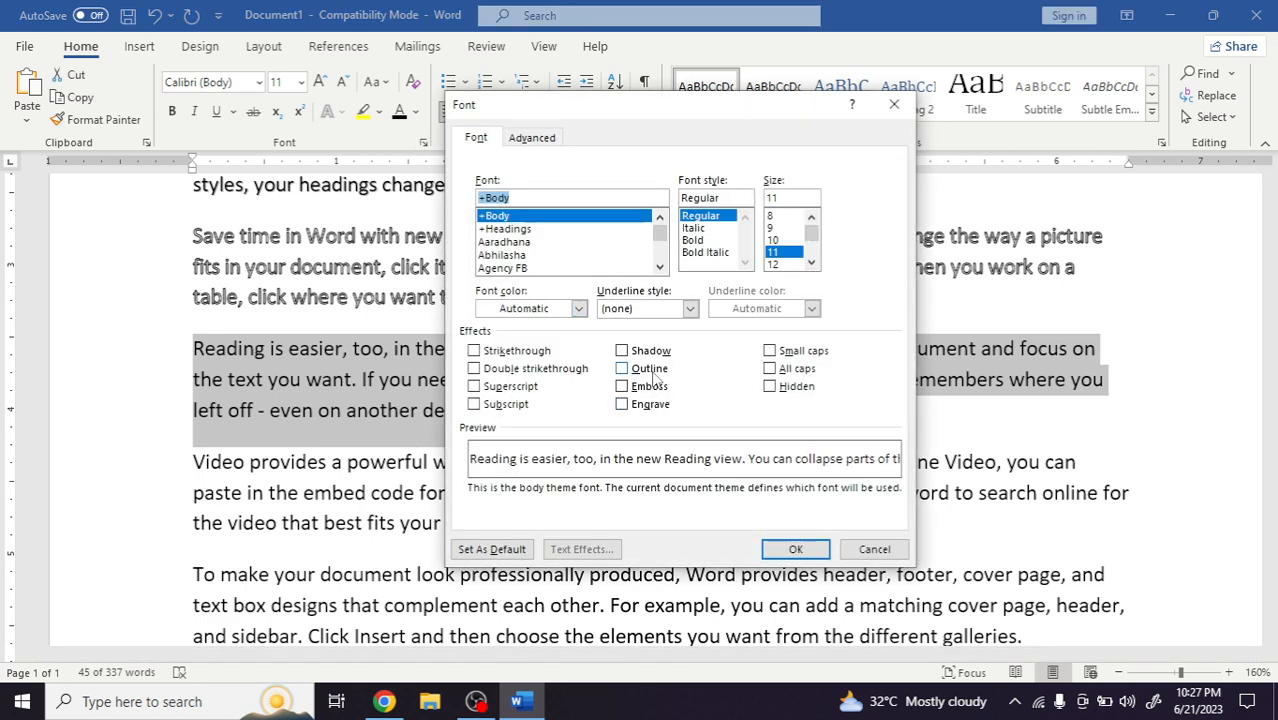
pyautogui.click(654, 376)
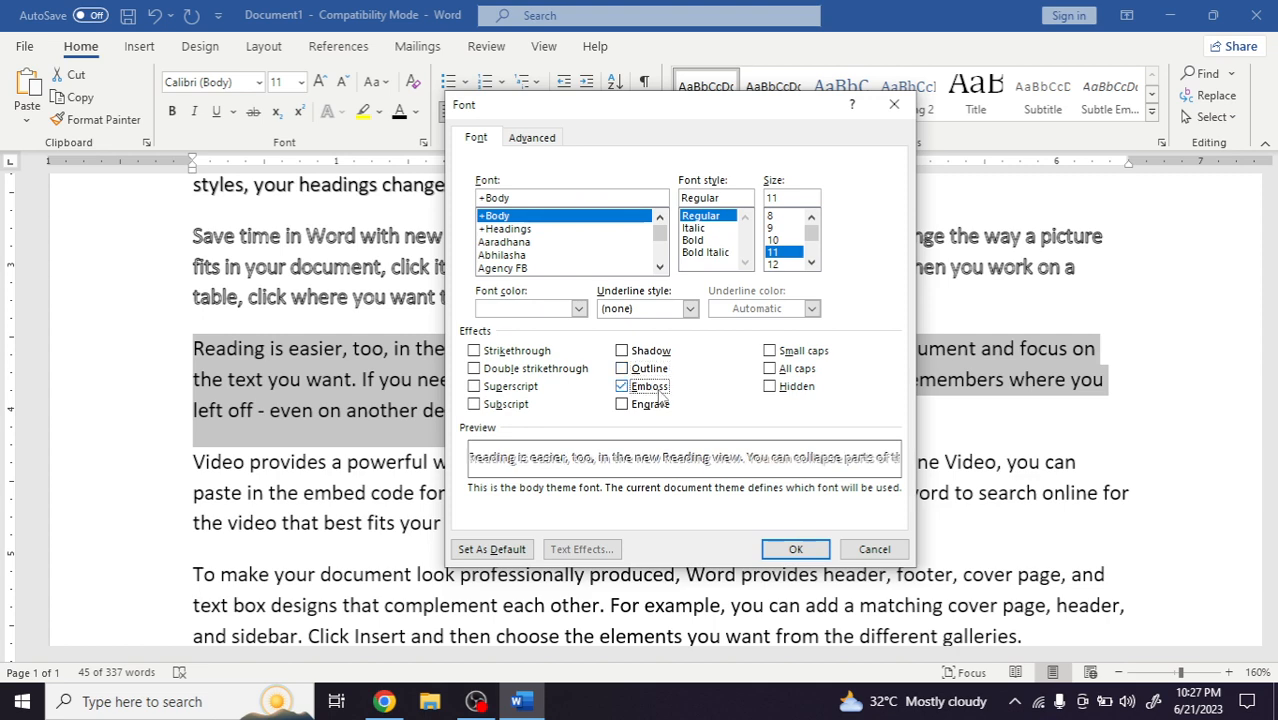
pyautogui.click(798, 551)
pyautogui.click(494, 421)
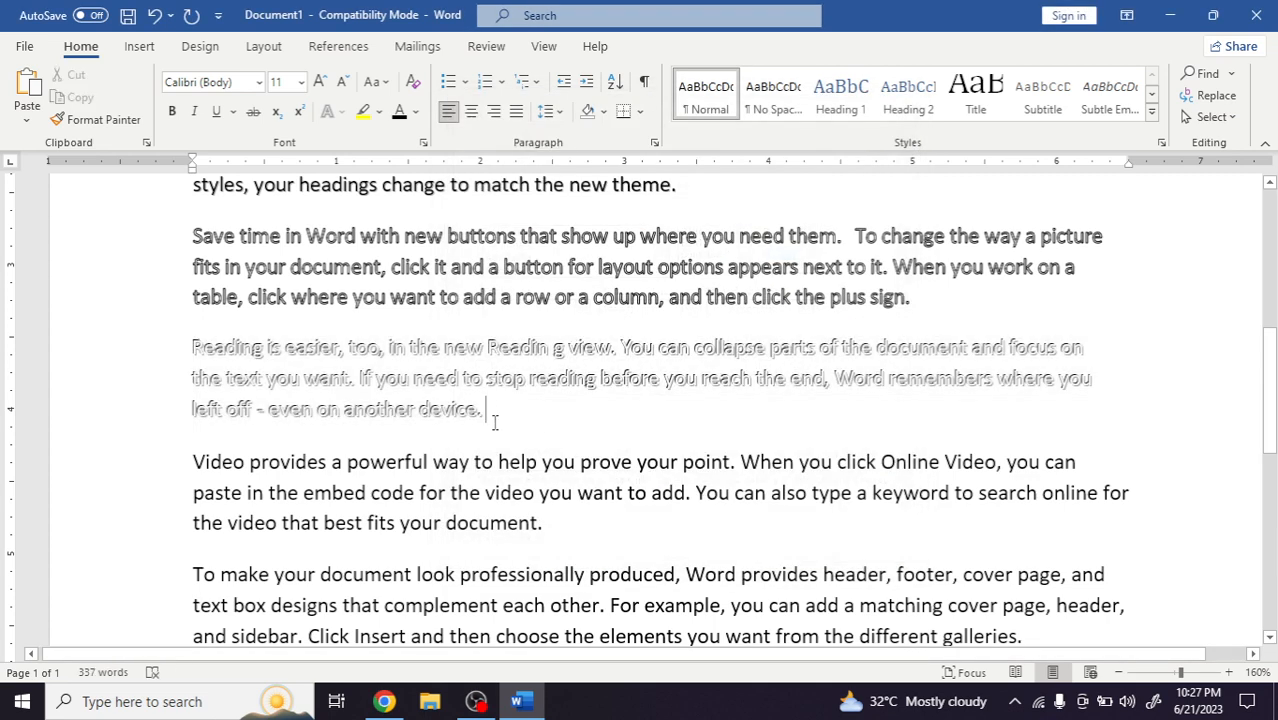
# Step: Apply the Engrave effect to the sixth paragraph, the second one starting "Video provides", through the Font dialog
pyautogui.moveTo(194, 459); pyautogui.dragTo(556, 532)
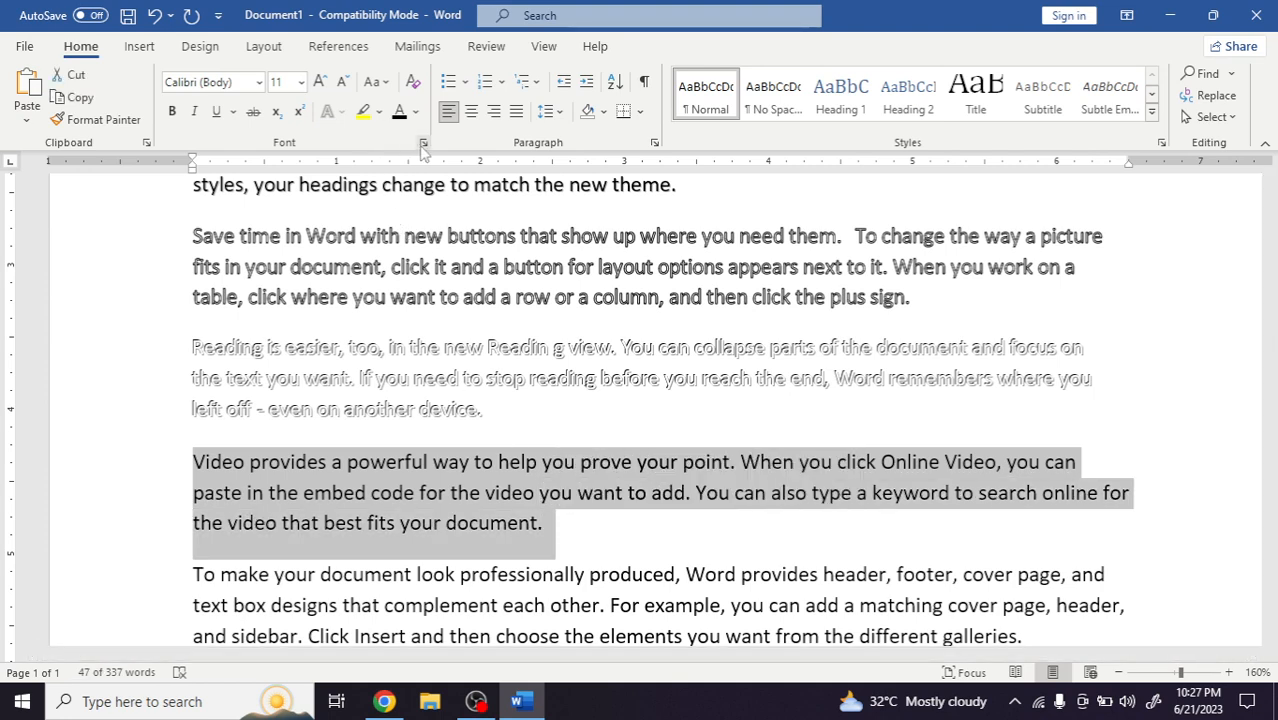
pyautogui.click(423, 142)
pyautogui.click(648, 405)
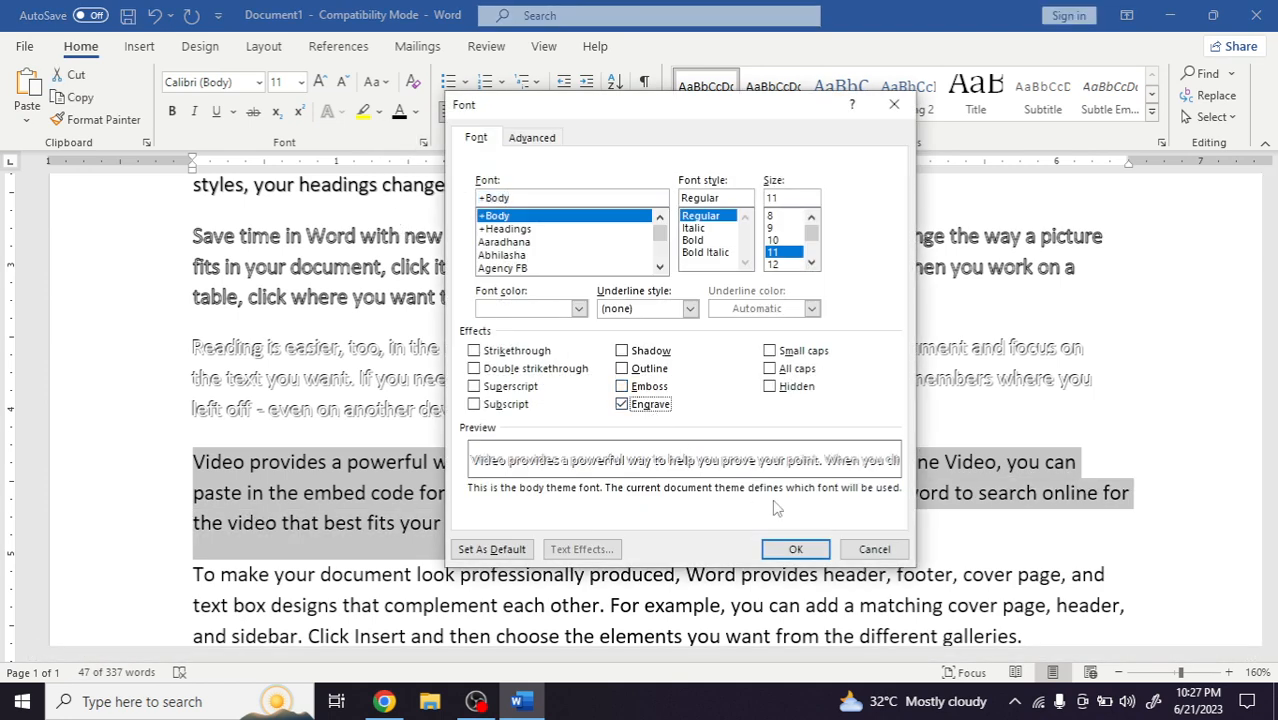
pyautogui.click(795, 549)
pyautogui.click(534, 533)
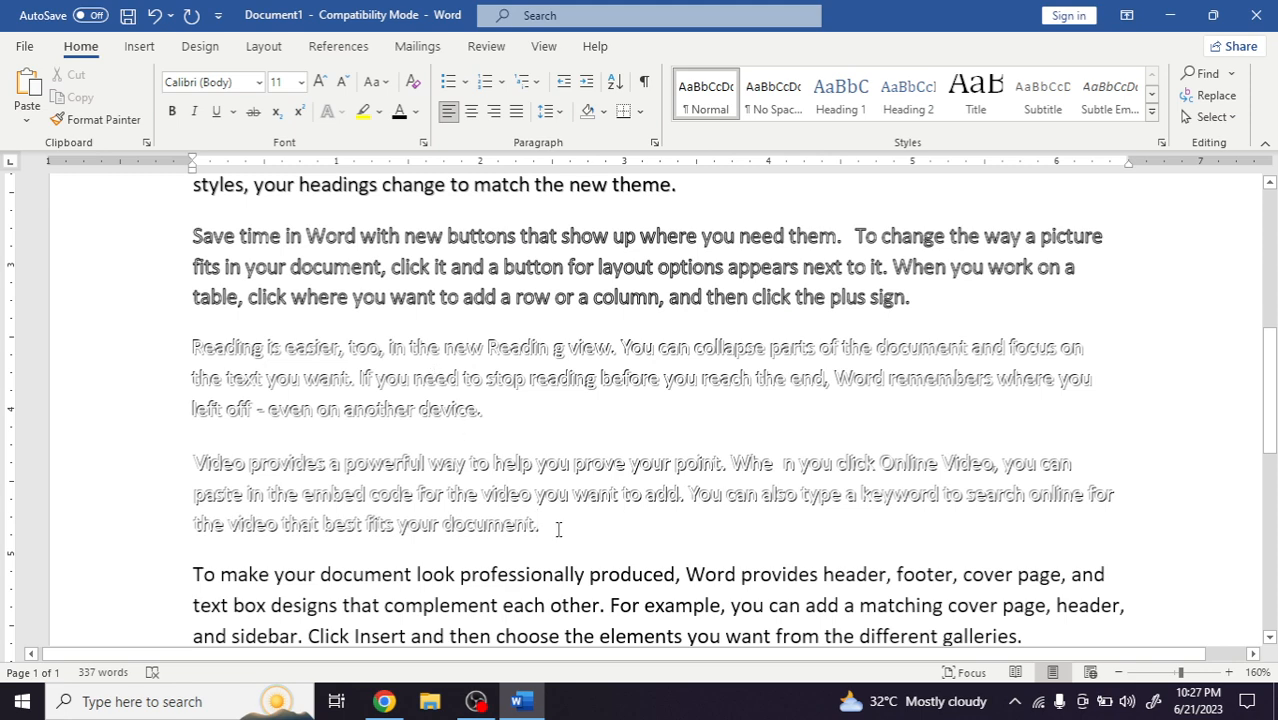
# Step: Format the document's last paragraph with the Small caps effect through the Font dialog
pyautogui.moveTo(1270, 392); pyautogui.dragTo(1270, 428)
pyautogui.moveTo(197, 452); pyautogui.dragTo(1050, 496)
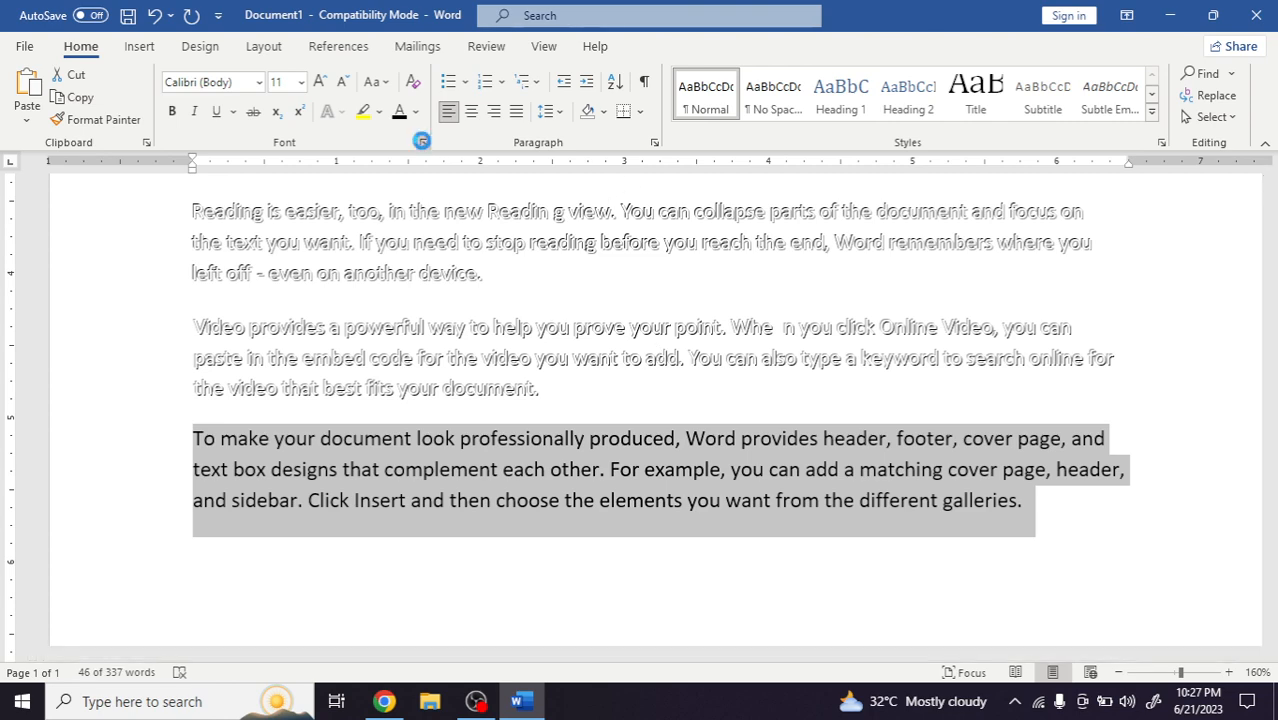
pyautogui.click(423, 142)
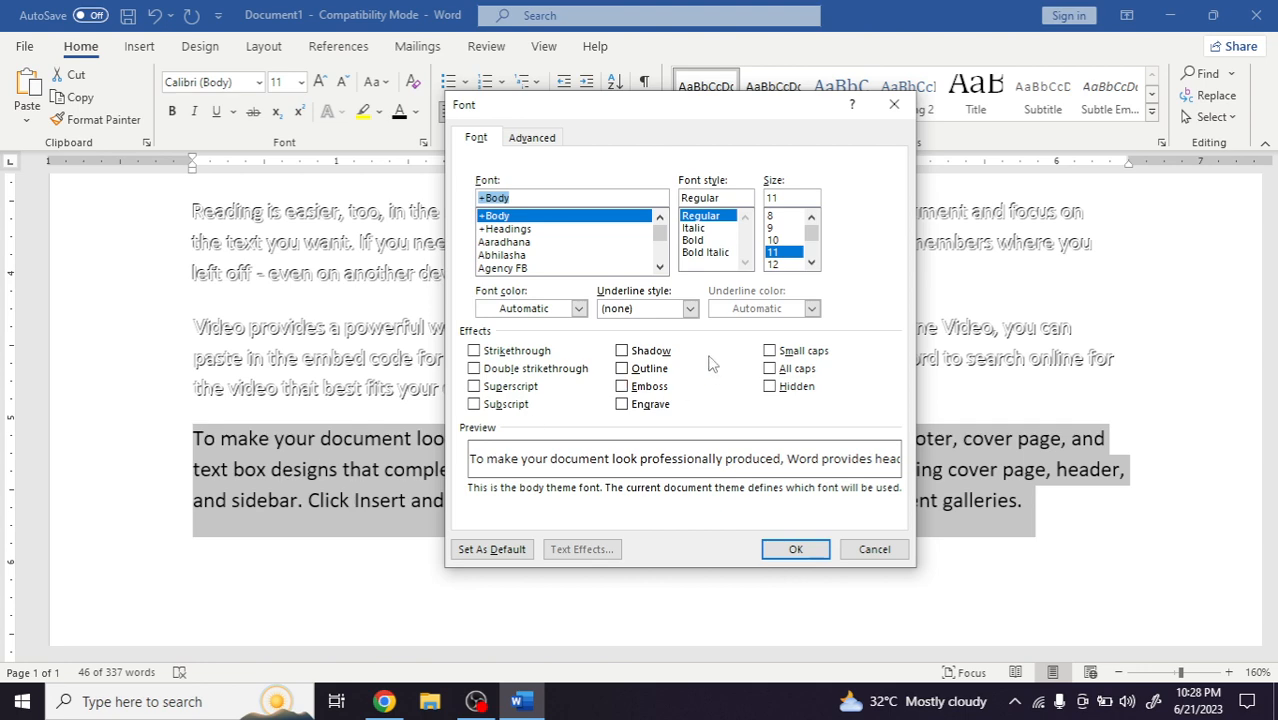
pyautogui.click(808, 356)
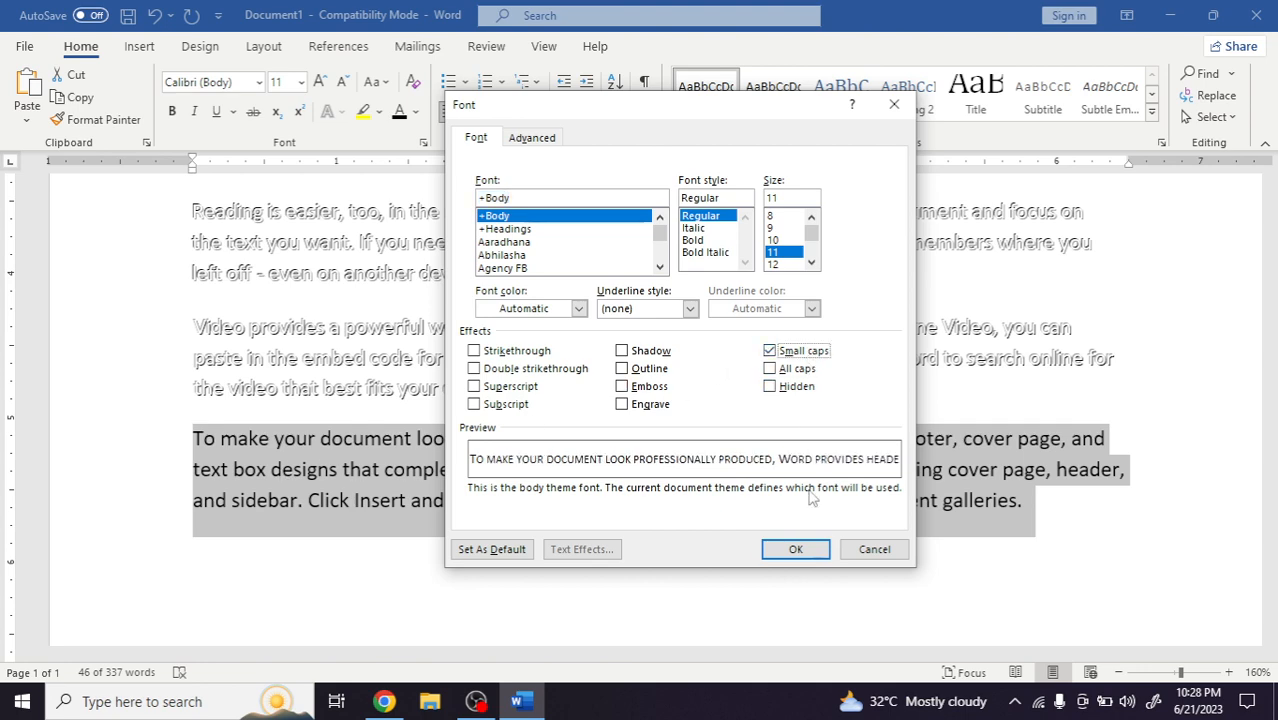
pyautogui.click(808, 550)
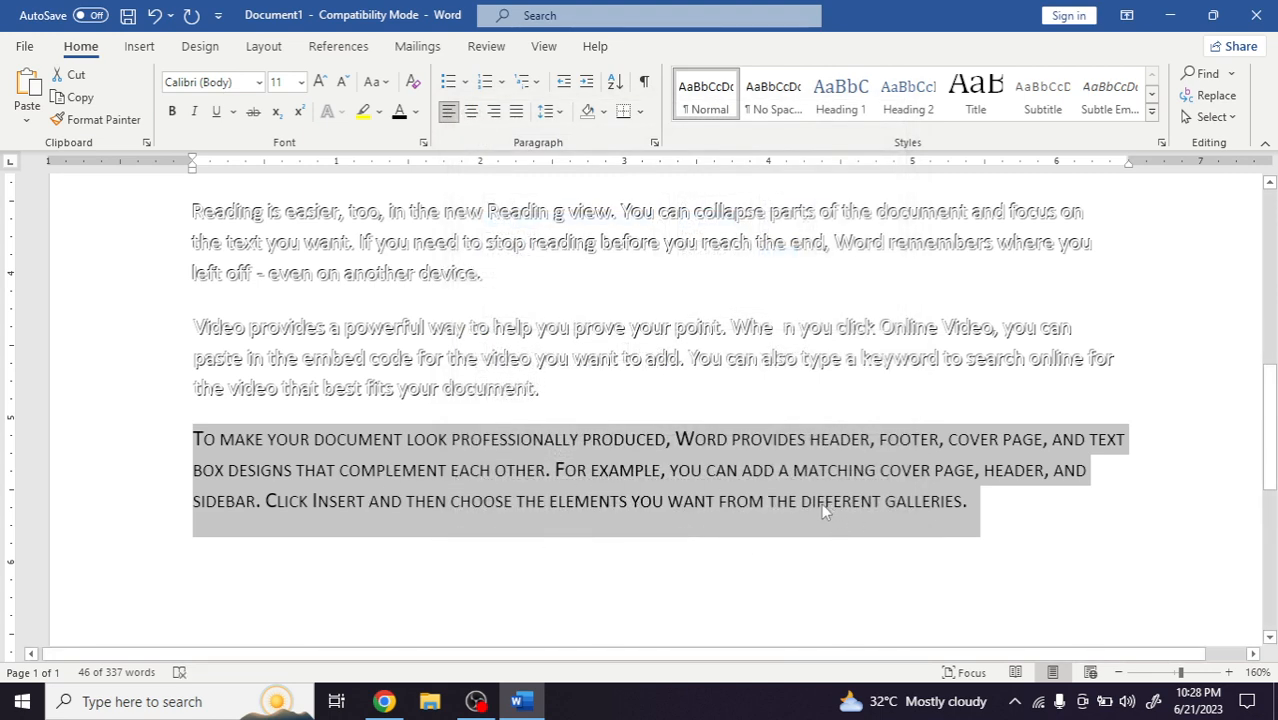
# Step: Switch the document's last paragraph to the All caps effect through the Font dialog
pyautogui.moveTo(975, 510); pyautogui.dragTo(187, 437)
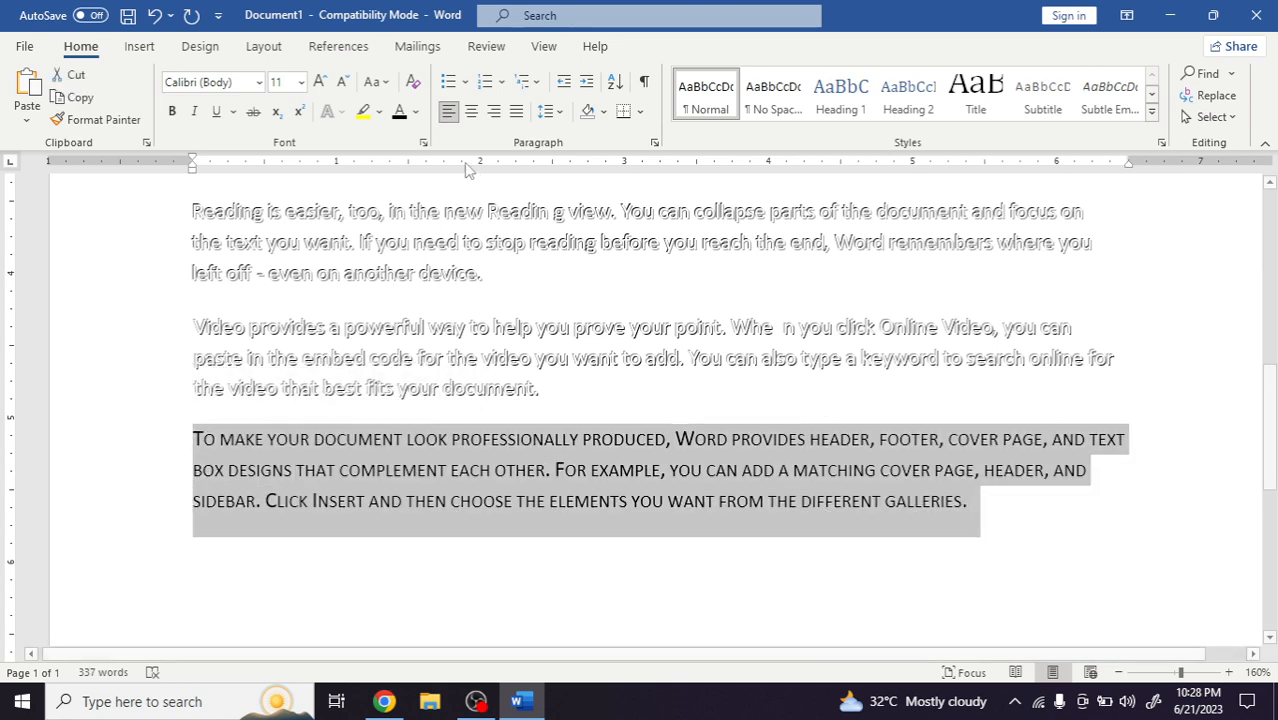
pyautogui.click(423, 142)
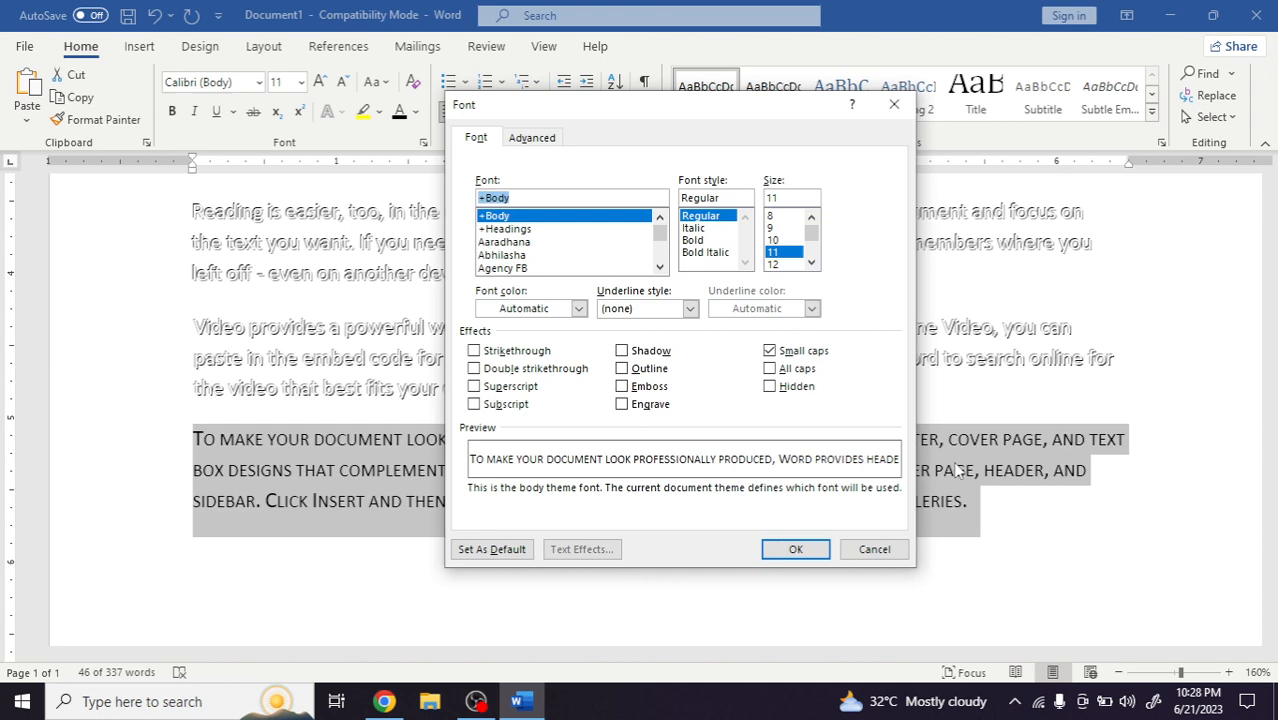
pyautogui.click(790, 369)
pyautogui.click(797, 549)
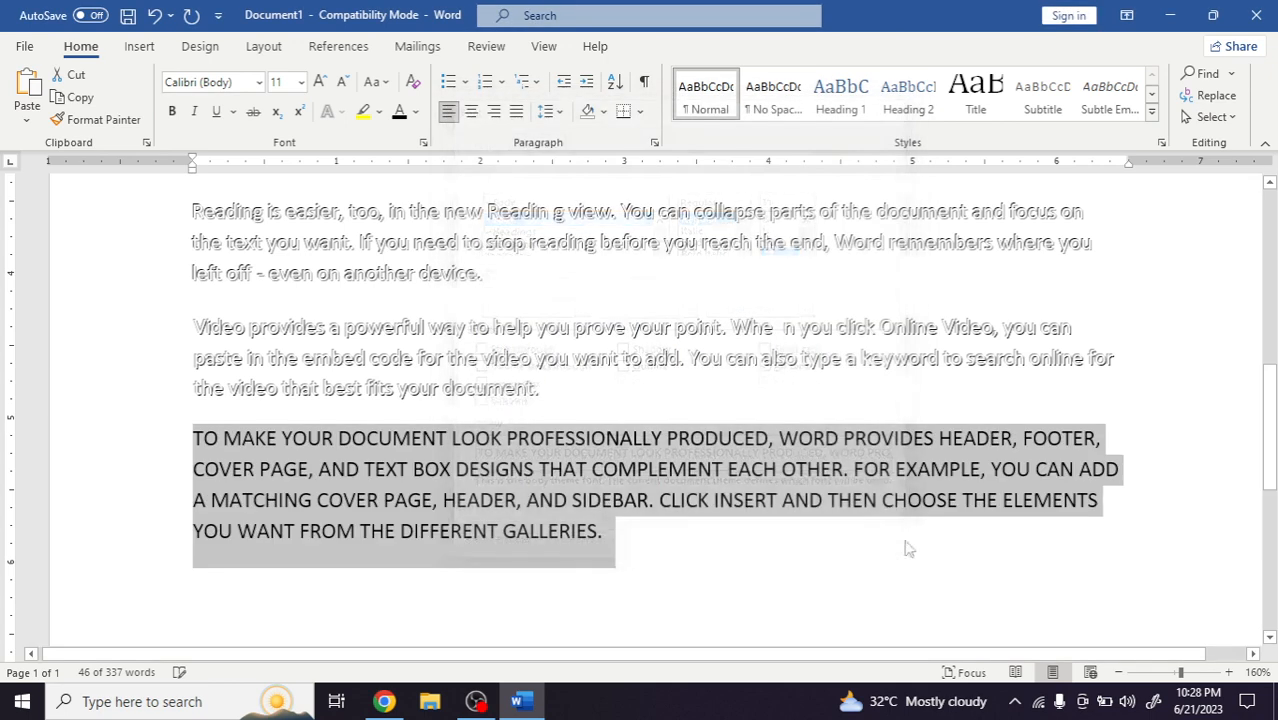
pyautogui.click(970, 508)
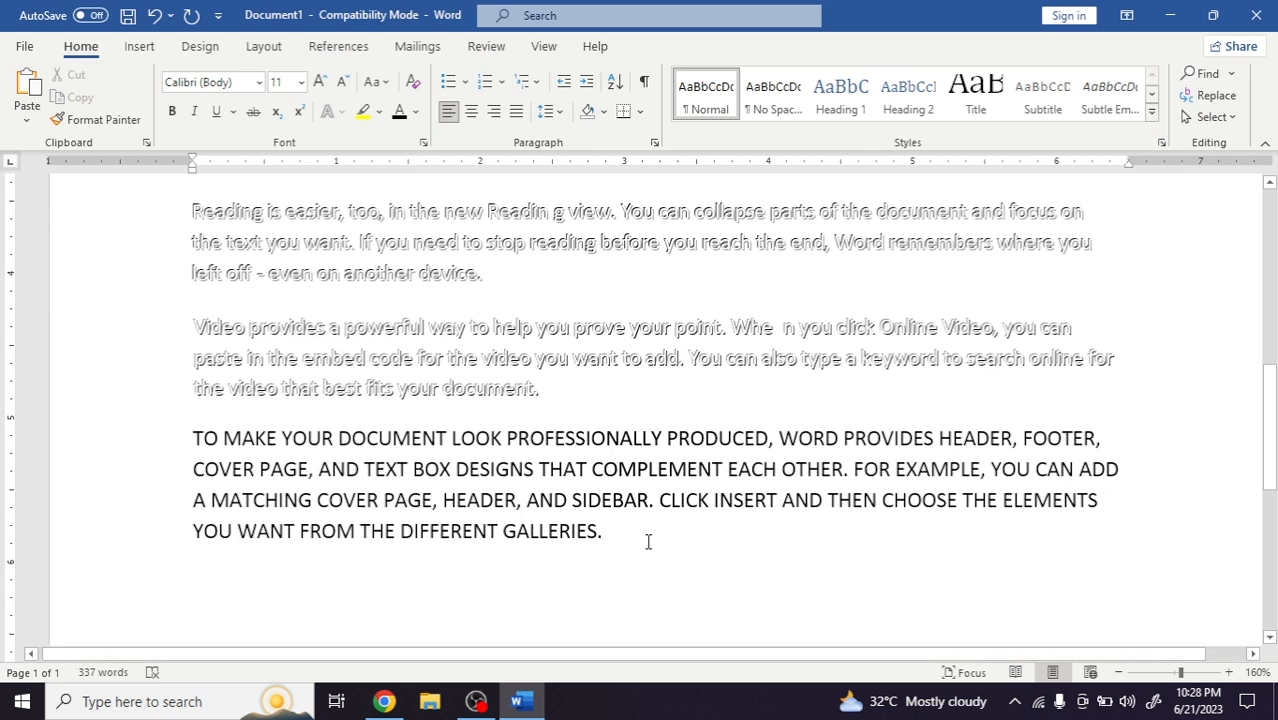
# Step: Add the text "tyutyhghjgh" at the end of the last paragraph and remove that paragraph's All caps effect through the Font dialog
pyautogui.write('T')
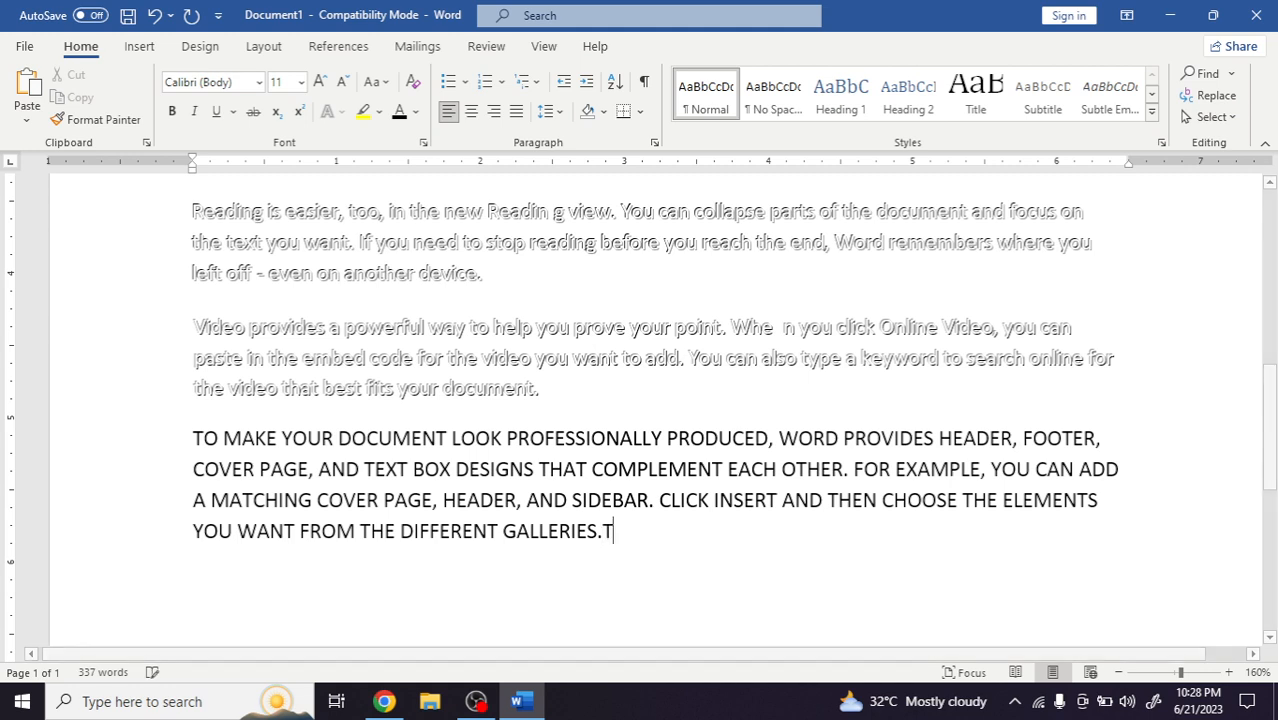
pyautogui.write('YUTYHGHJGH')
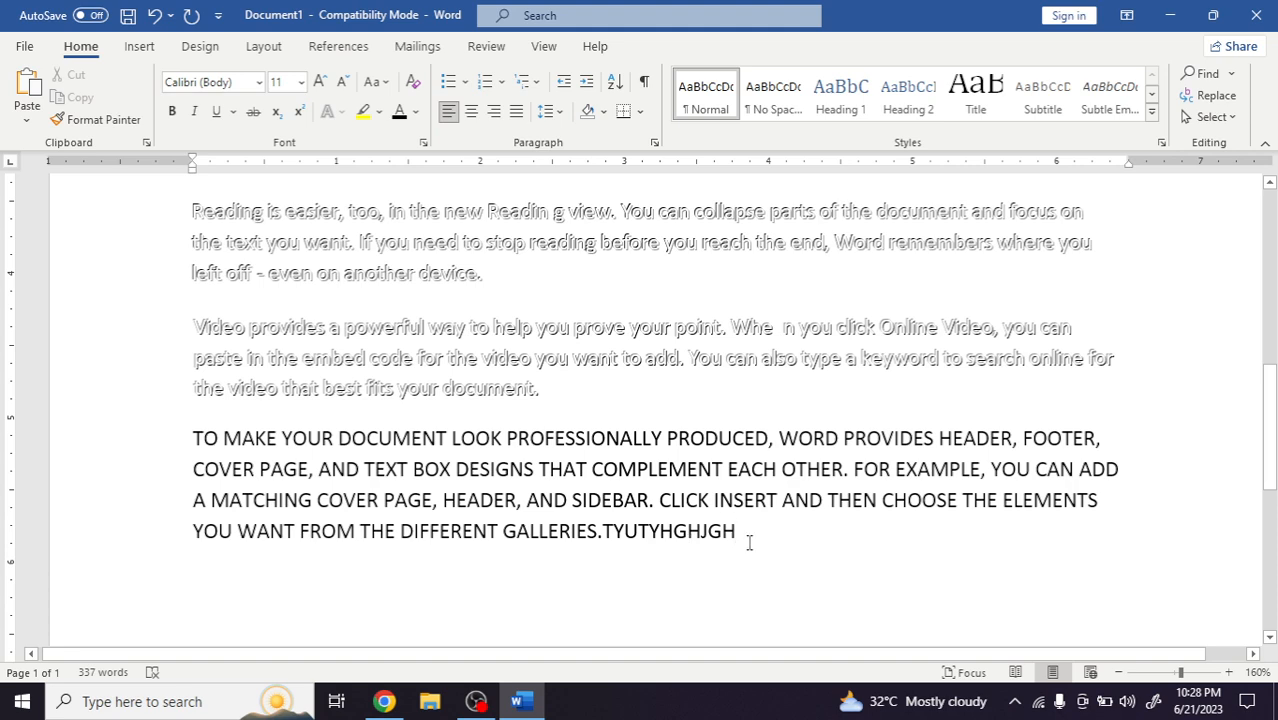
pyautogui.moveTo(749, 543); pyautogui.dragTo(193, 438)
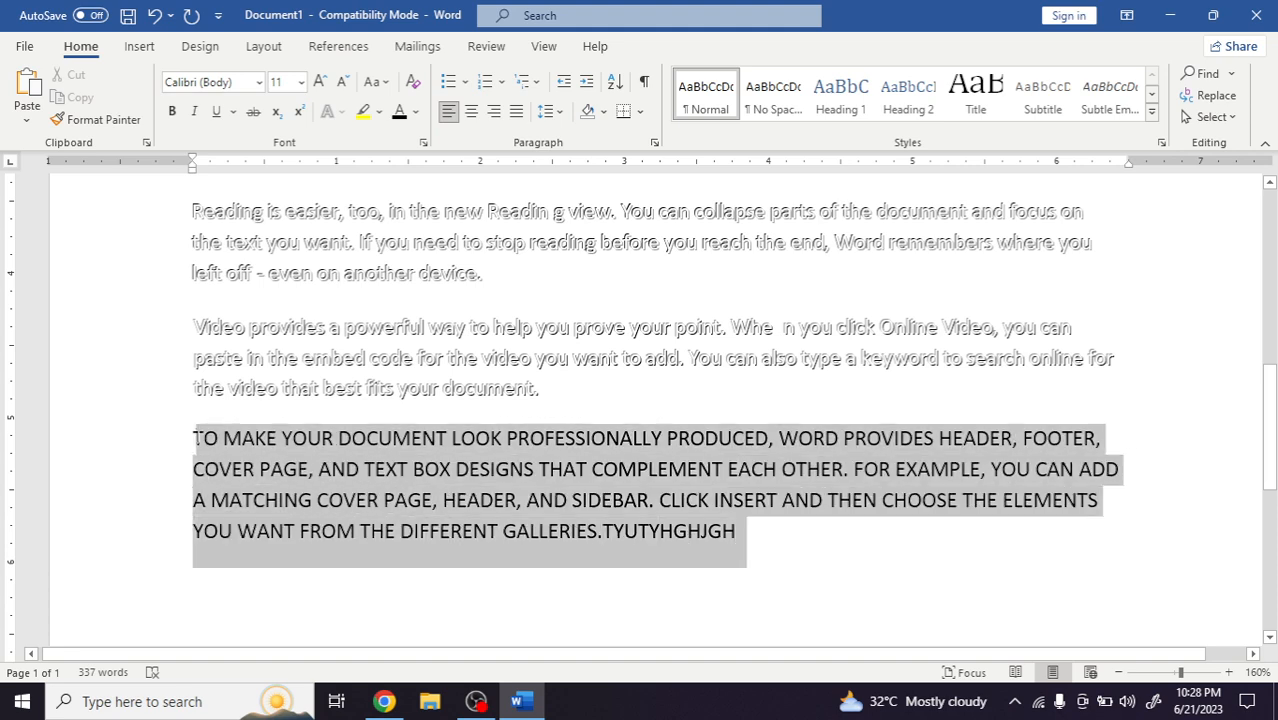
pyautogui.click(423, 142)
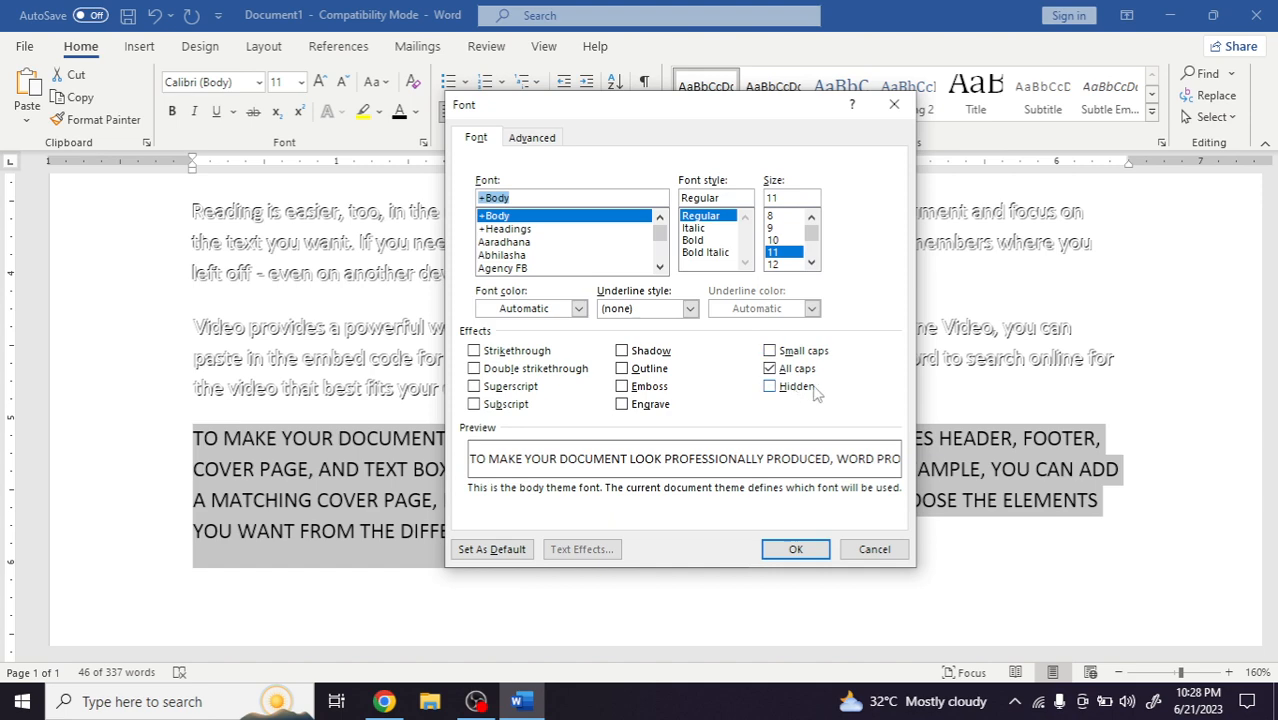
pyautogui.click(770, 369)
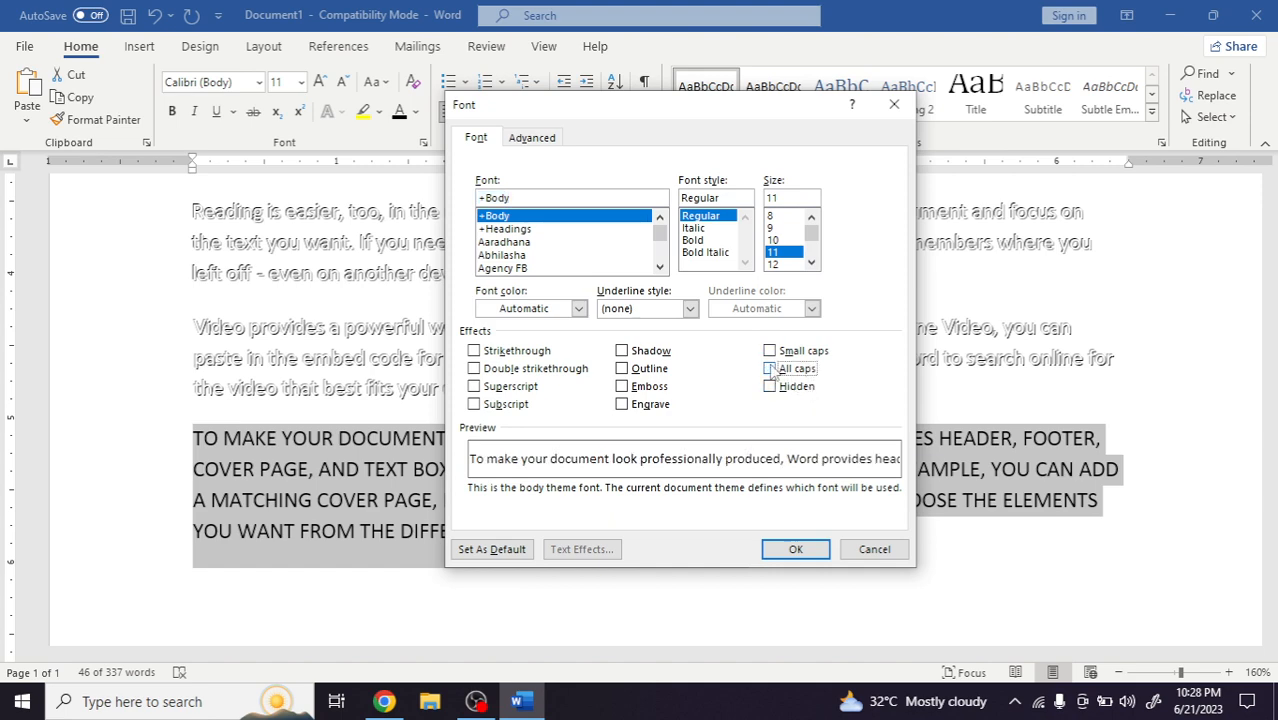
pyautogui.click(793, 551)
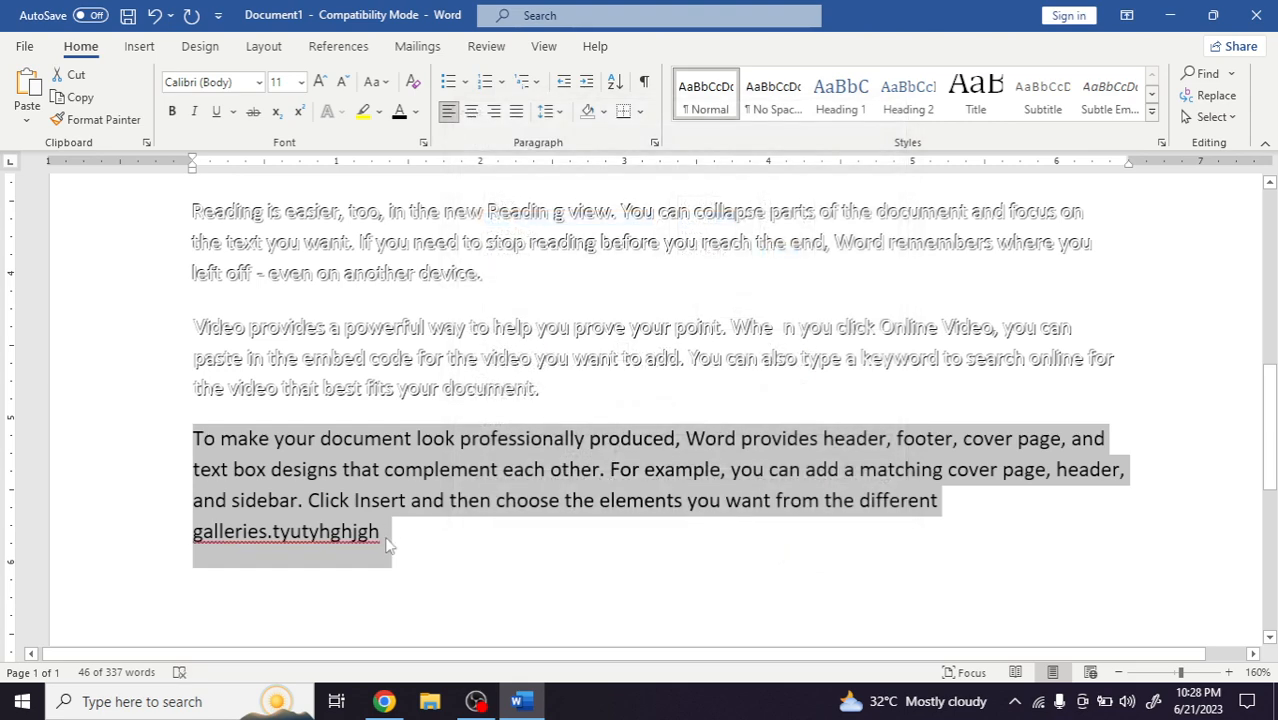
# Step: Clear the strikethrough, double strikethrough, shadow, outline, emboss and engrave effects from the entire document through the Font dialog
pyautogui.click(395, 539)
pyautogui.moveTo(411, 535); pyautogui.dragTo(186, 336)
pyautogui.click(423, 142)
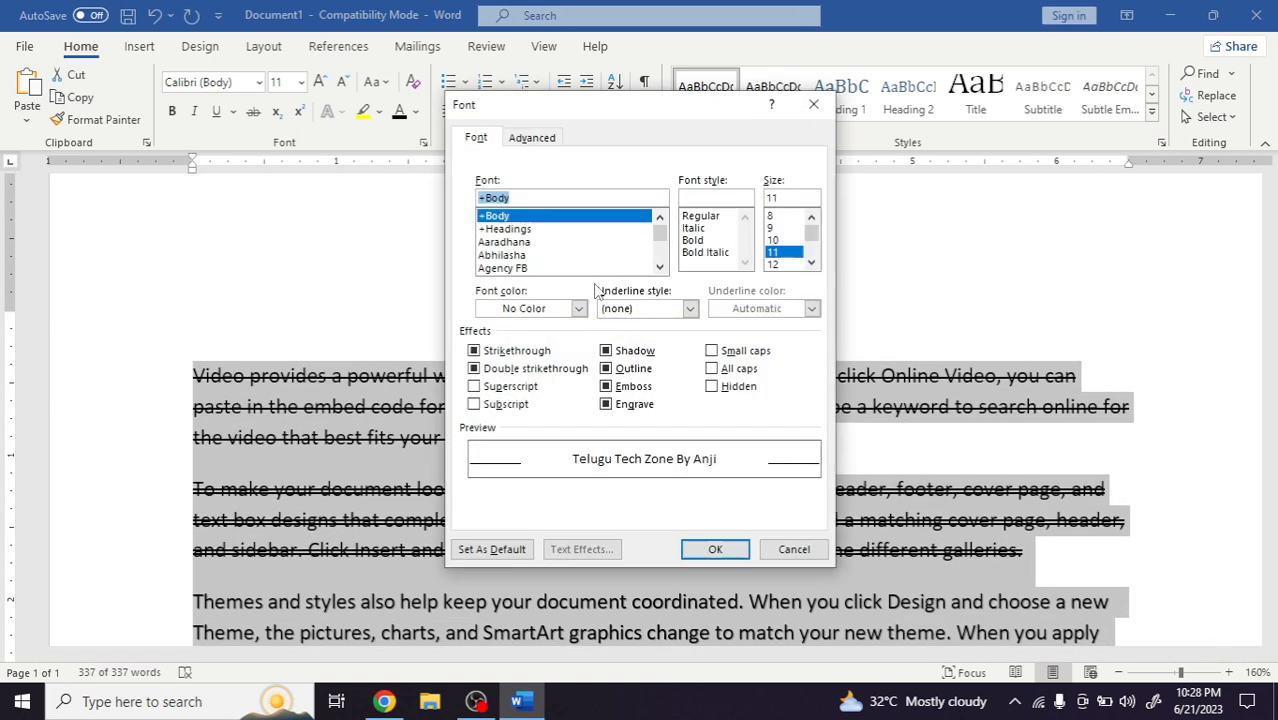
pyautogui.click(606, 387)
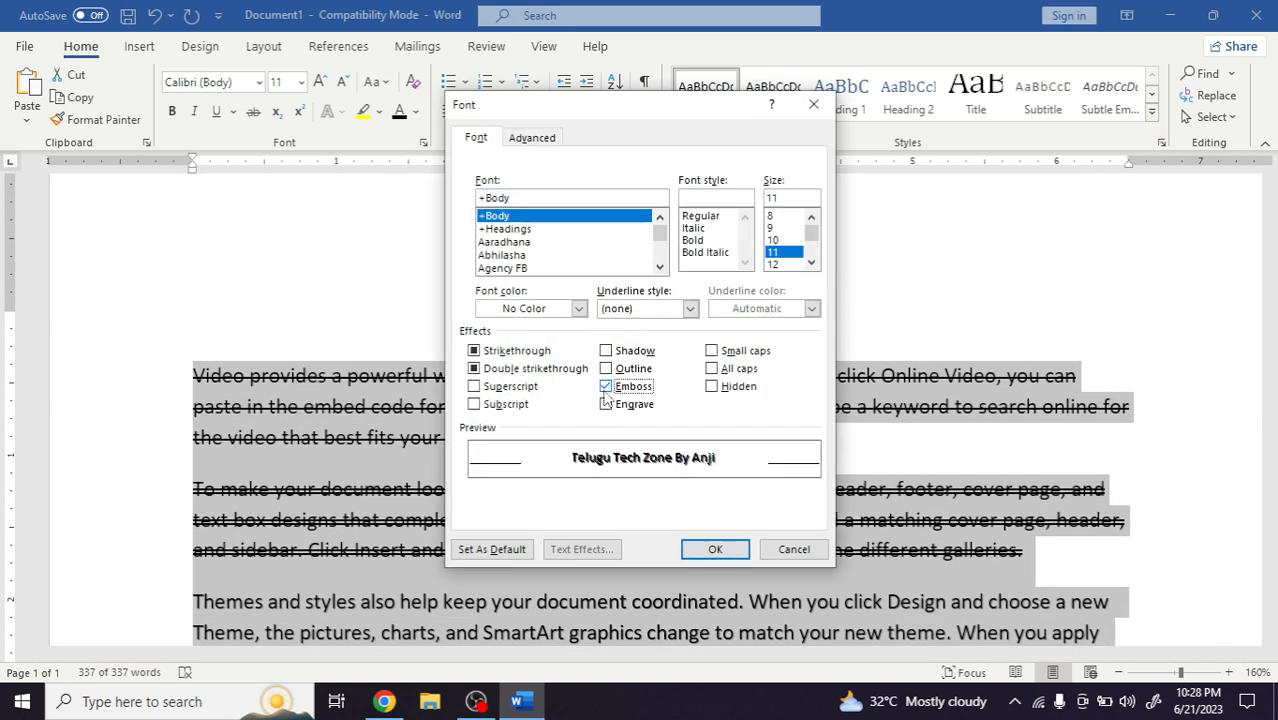
pyautogui.click(606, 387)
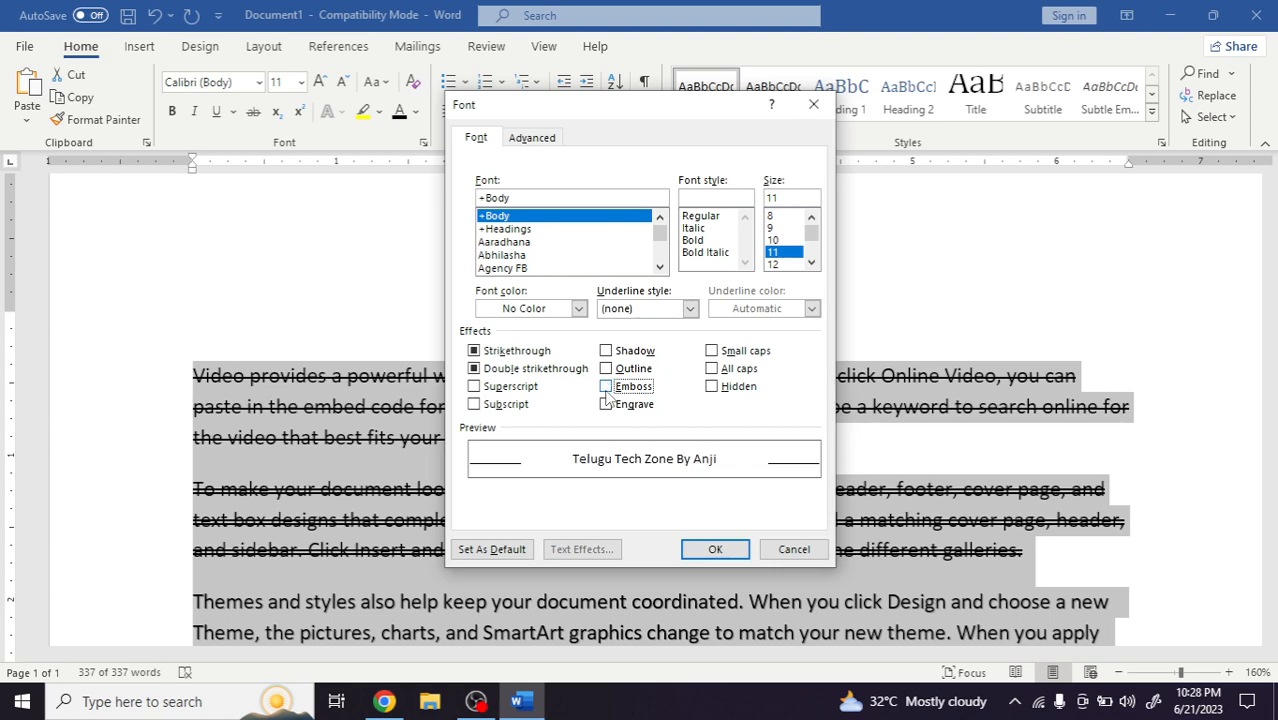
pyautogui.click(476, 369)
pyautogui.click(478, 370)
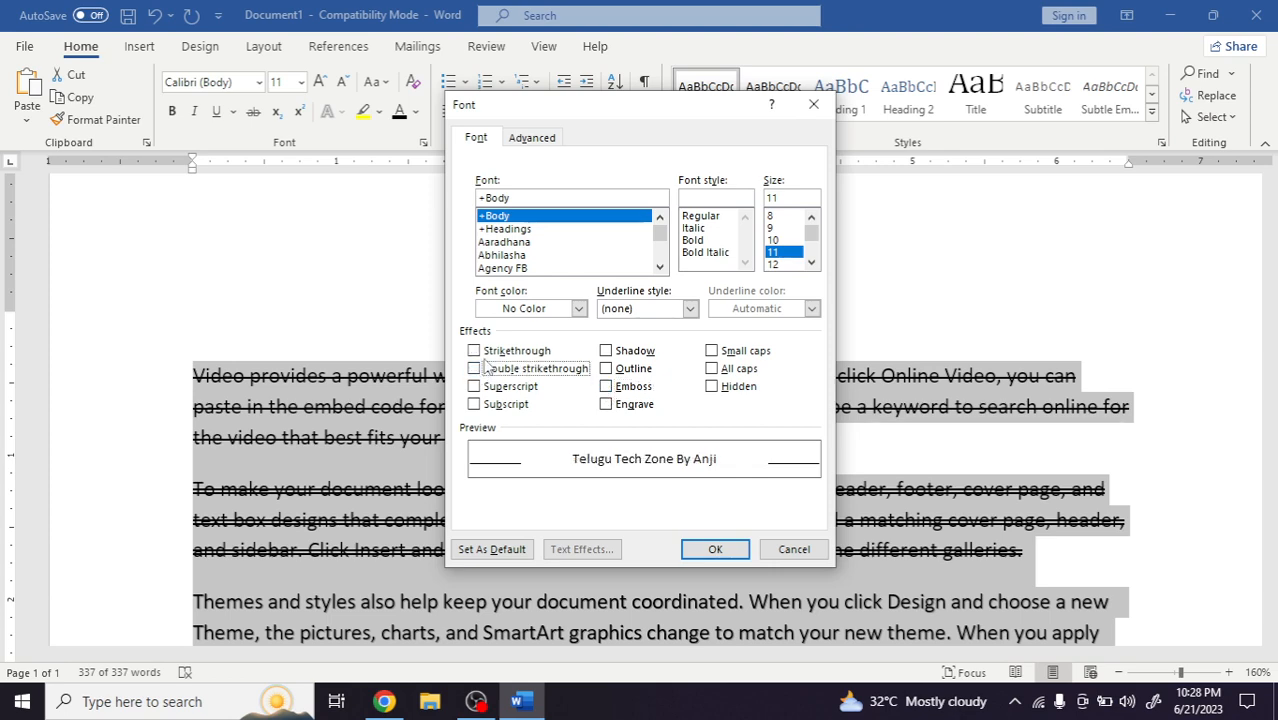
pyautogui.click(722, 550)
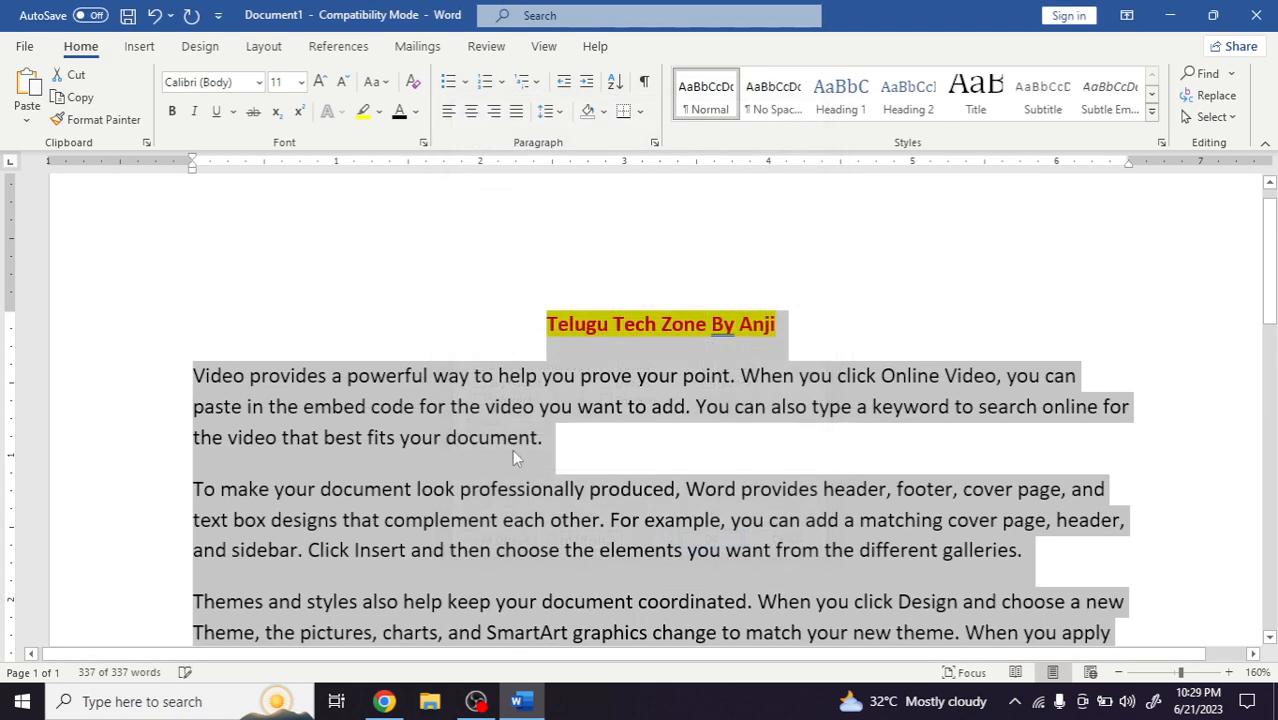
# Step: Apply the Superscript effect to the word "help" in the first paragraph through the Font dialog
pyautogui.click(495, 406)
pyautogui.moveTo(498, 376); pyautogui.dragTo(537, 376)
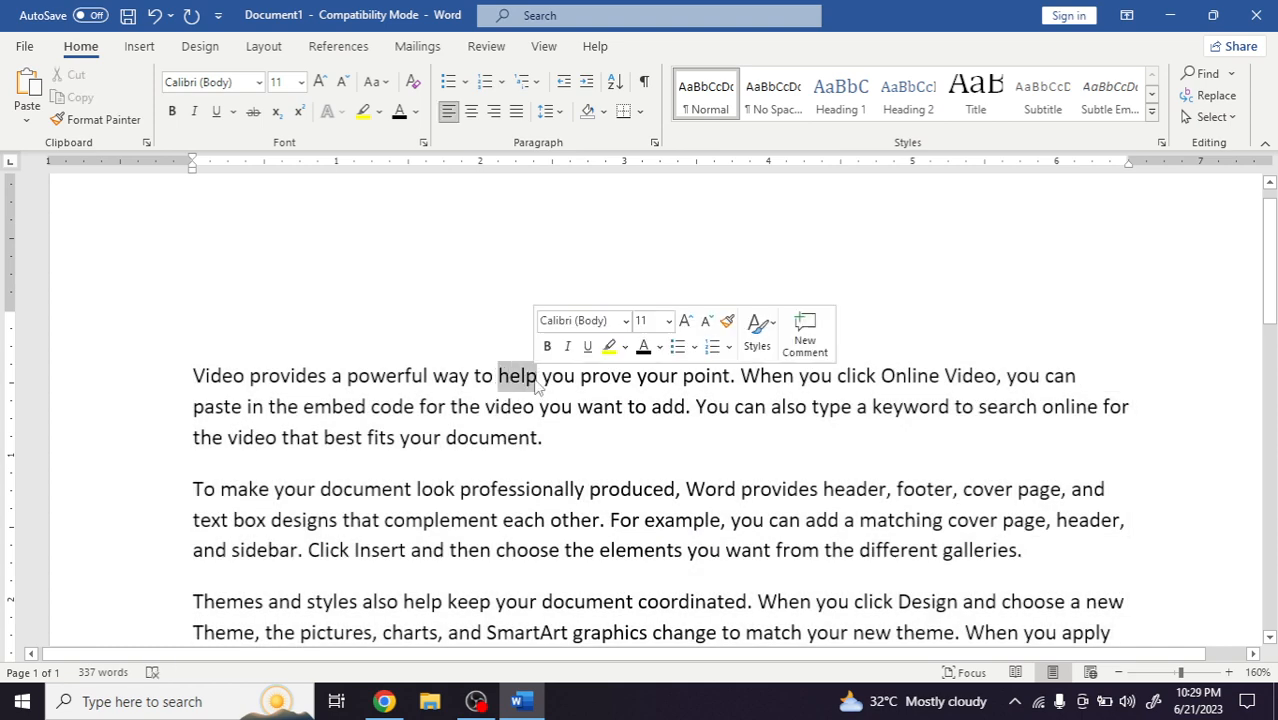
pyautogui.click(423, 142)
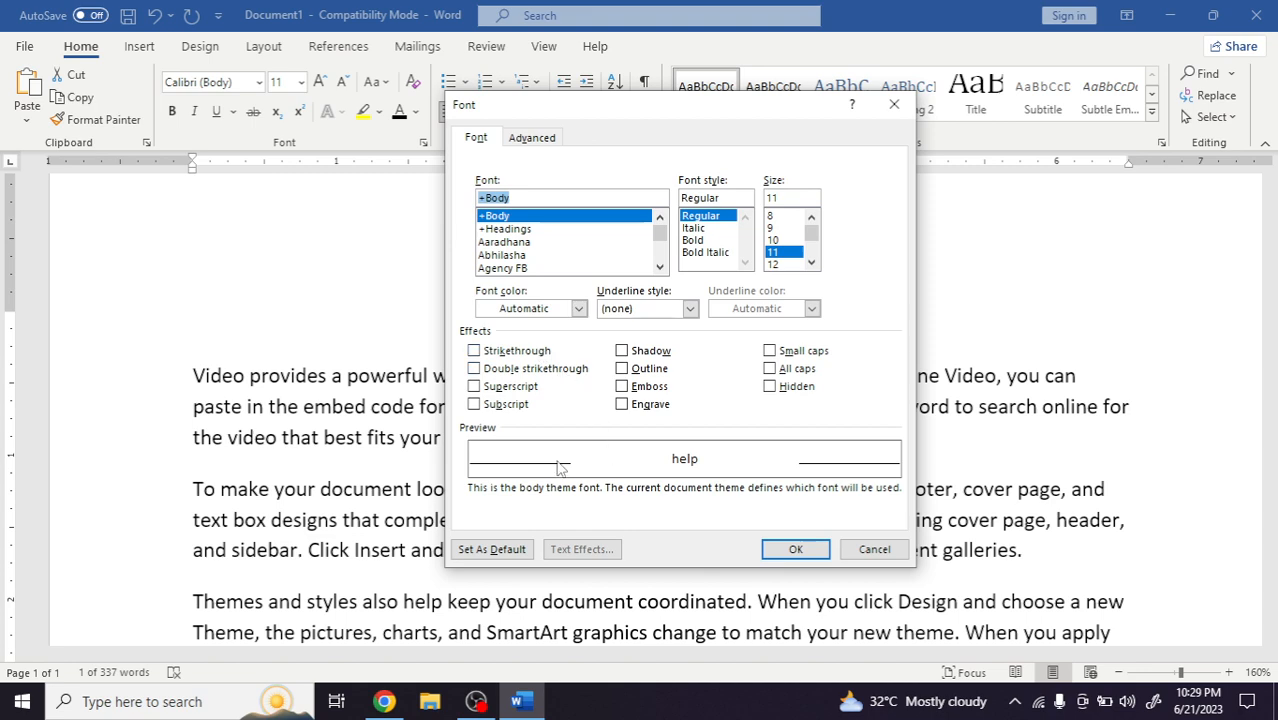
pyautogui.click(500, 386)
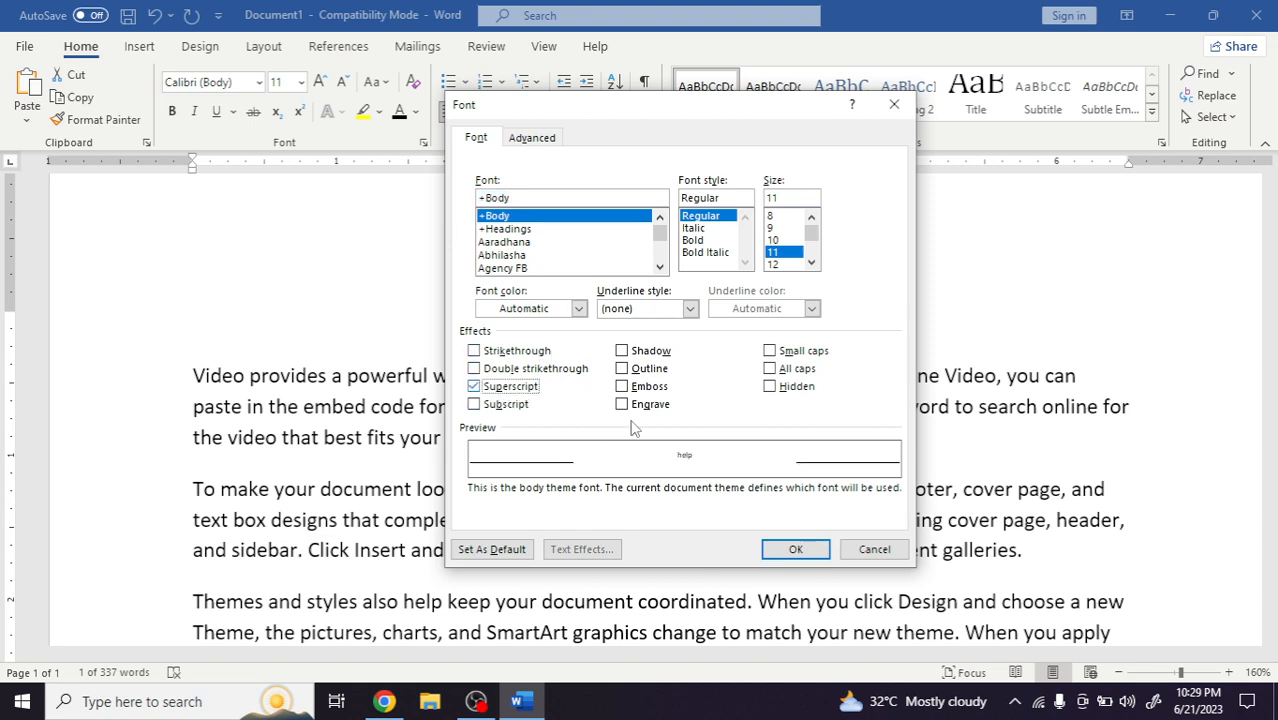
pyautogui.click(795, 549)
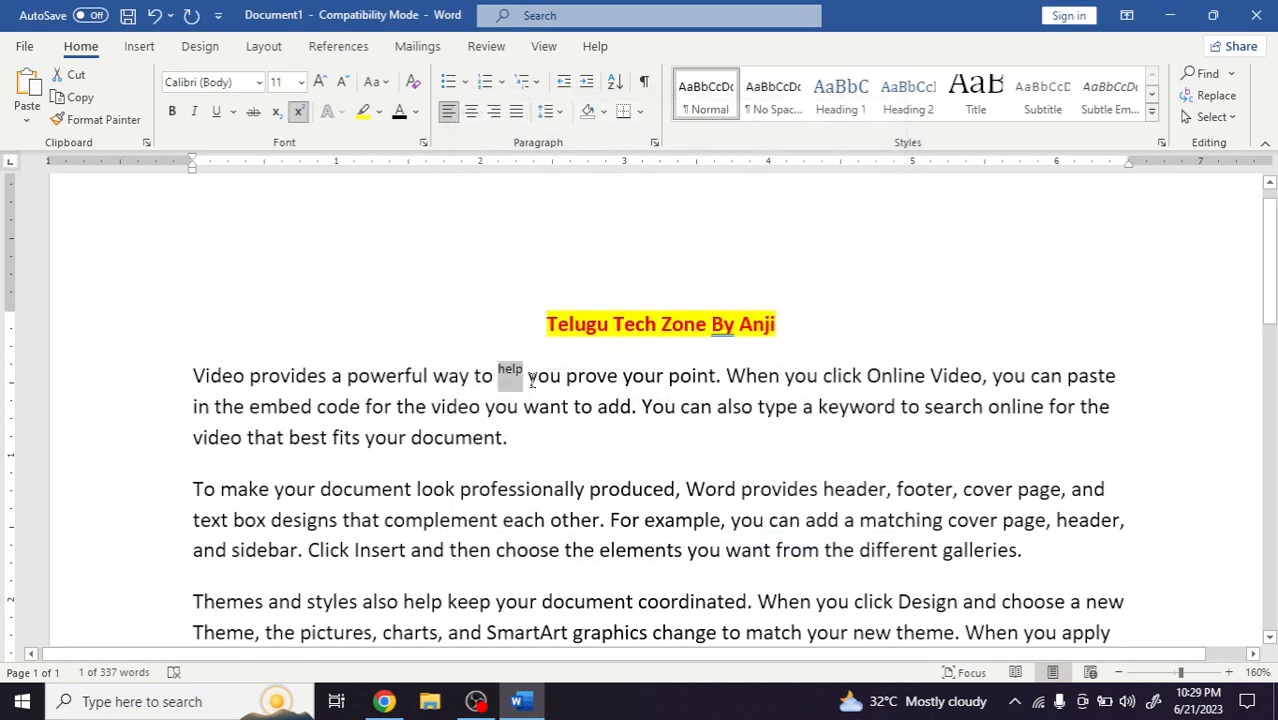
# Step: Apply the Subscript effect to the word "you" after "help" in the first paragraph through the Font dialog
pyautogui.moveTo(529, 380); pyautogui.dragTo(564, 380)
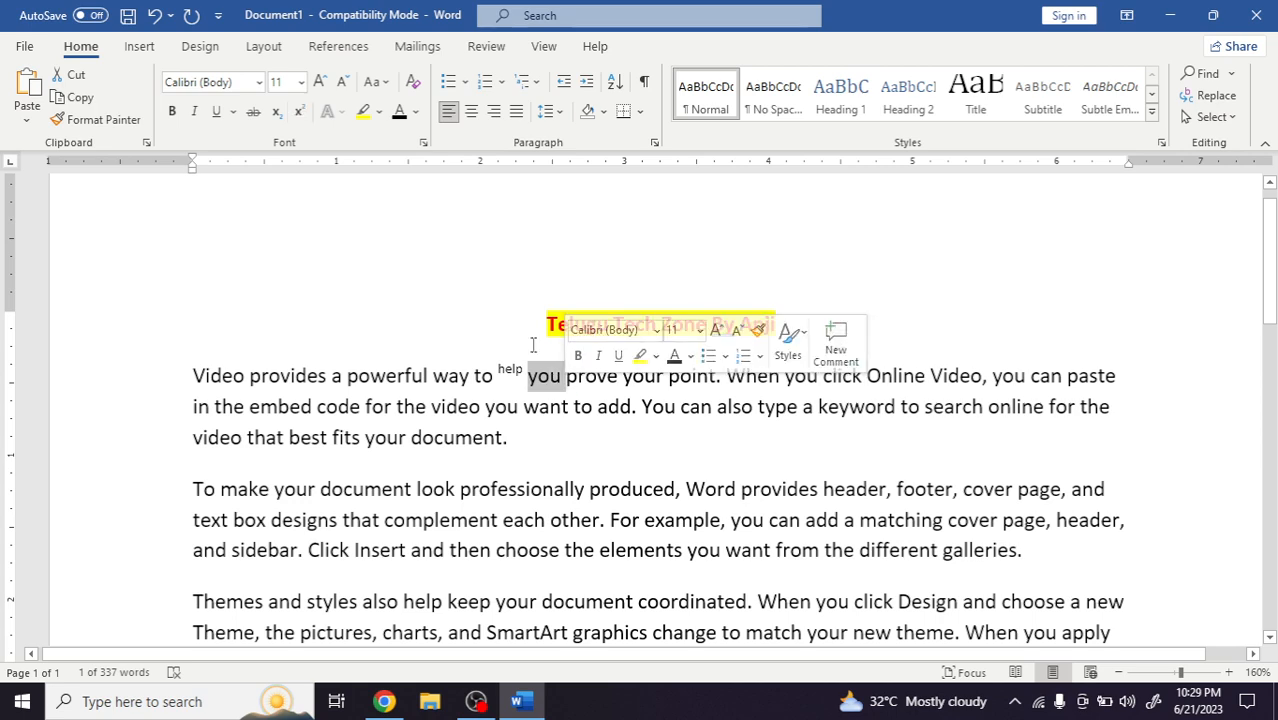
pyautogui.click(424, 143)
pyautogui.click(505, 404)
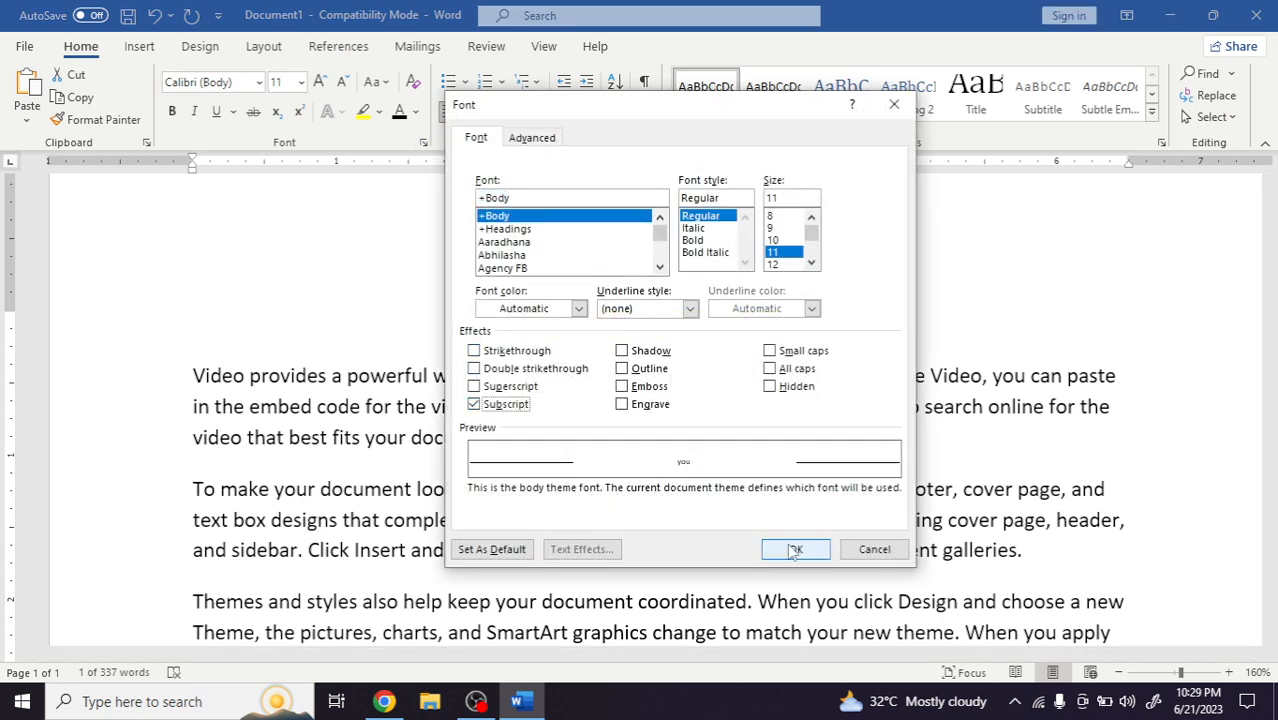
pyautogui.click(795, 549)
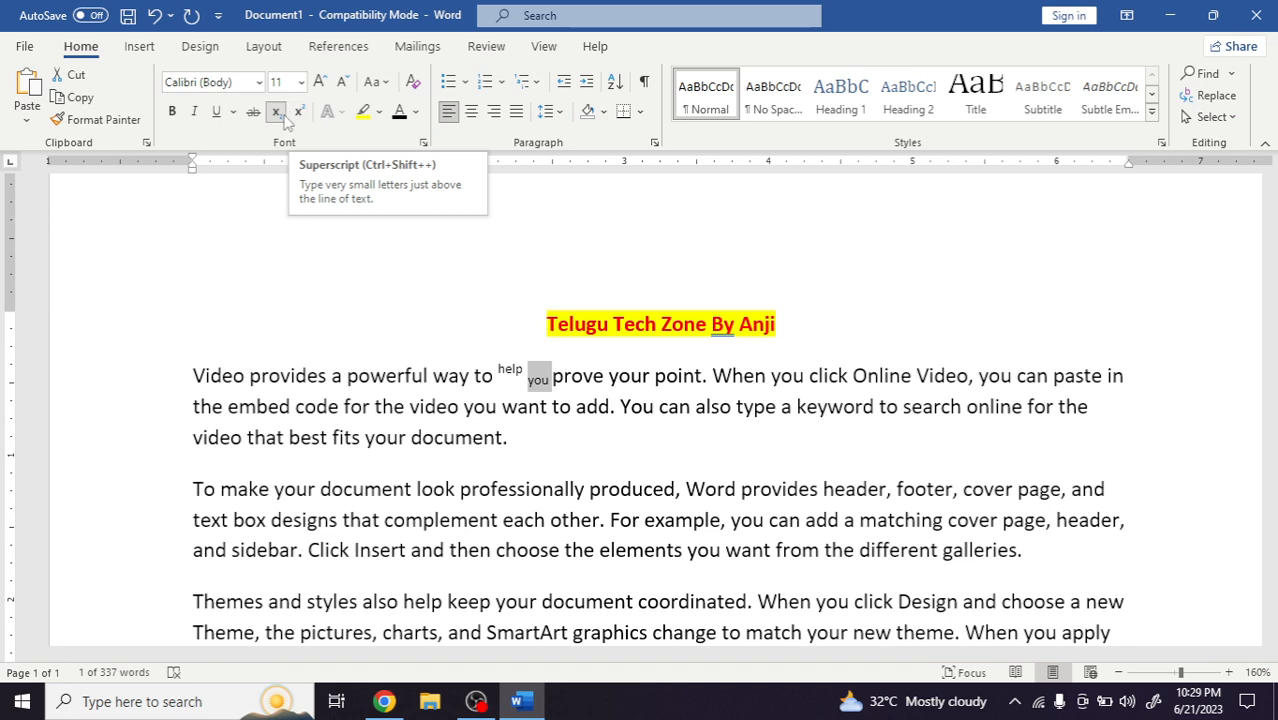
pyautogui.click(550, 378)
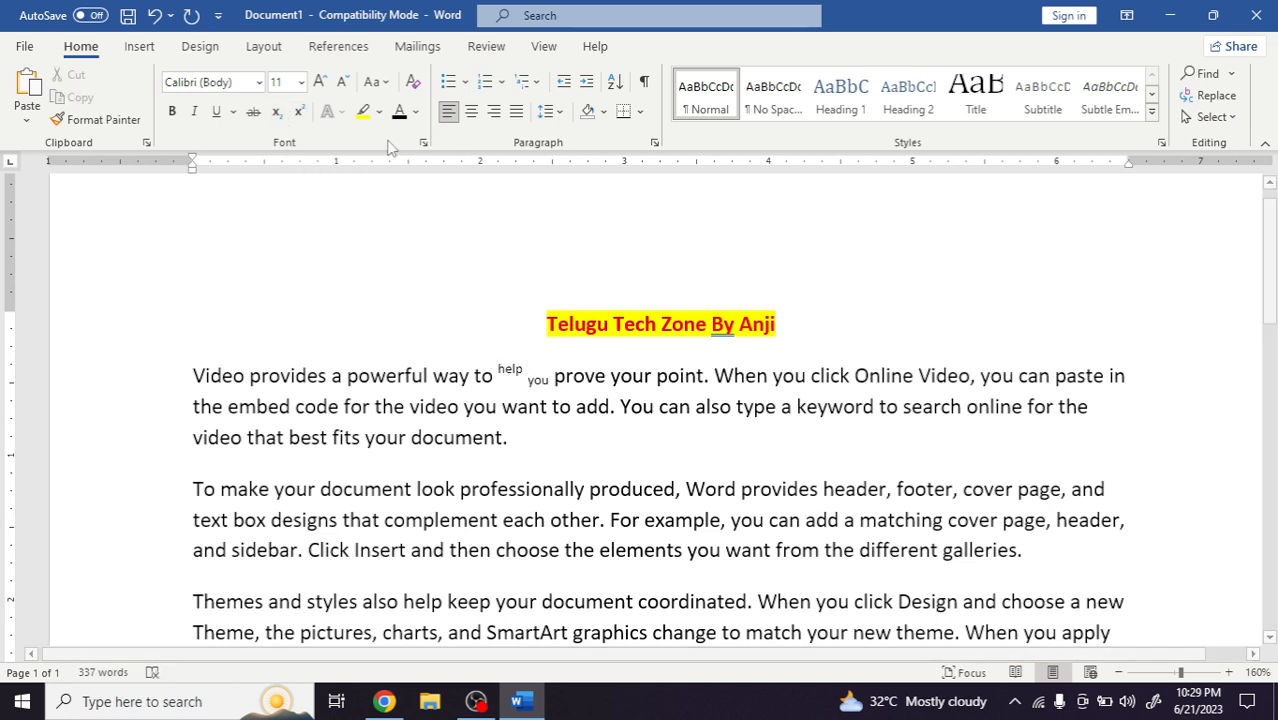
pyautogui.click(424, 143)
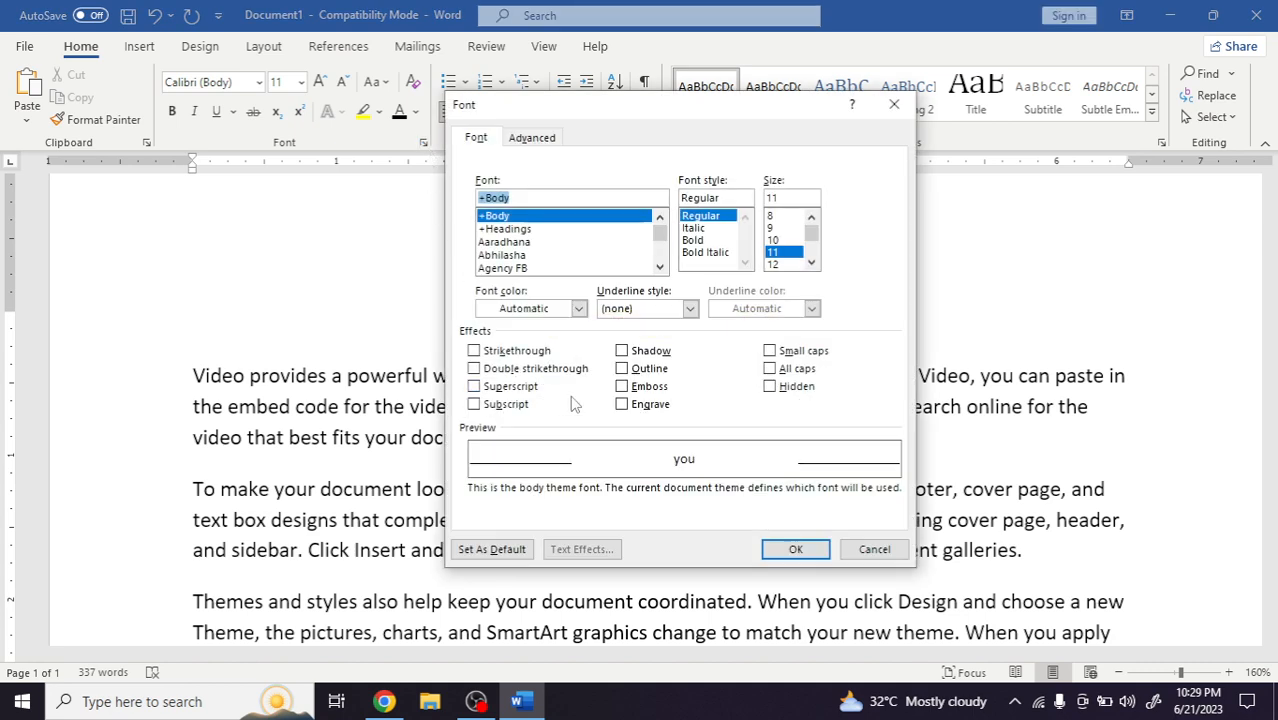
pyautogui.click(873, 549)
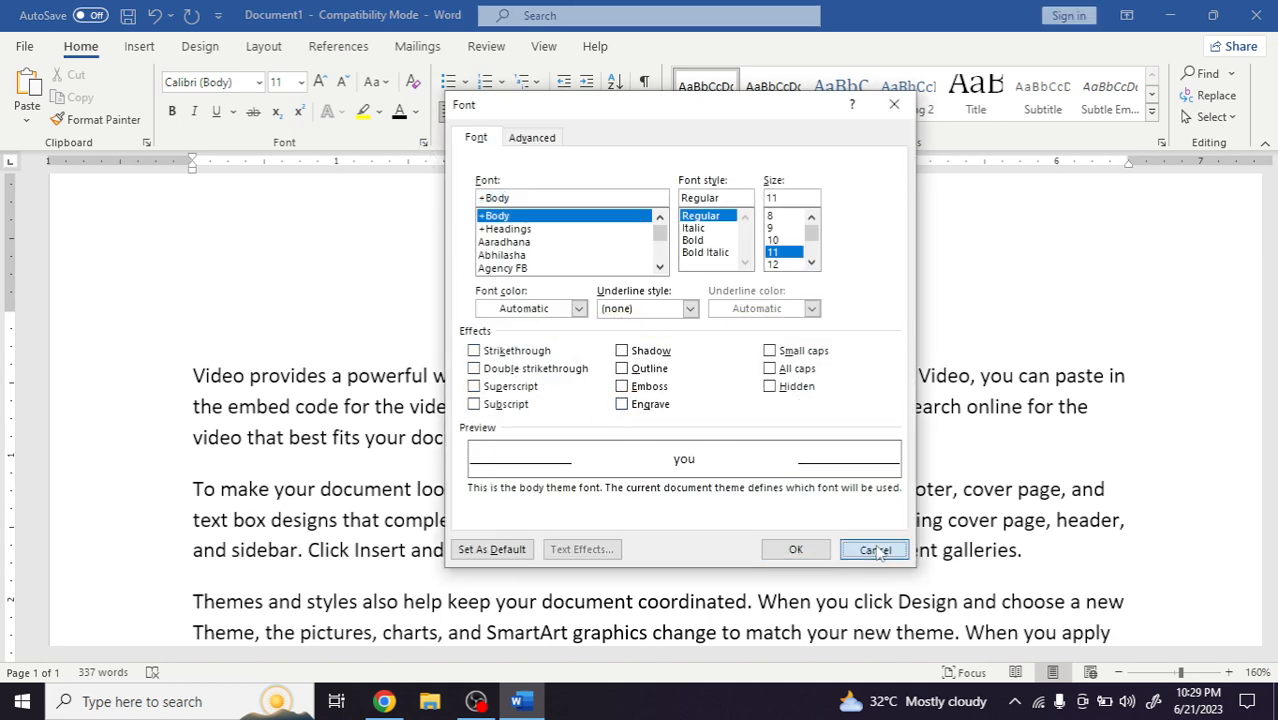
# Step: Set the font color to Automatic for the invisible fifth and sixth paragraphs and the adjoining text through the Font dialog
pyautogui.moveTo(1263, 290); pyautogui.dragTo(1264, 450)
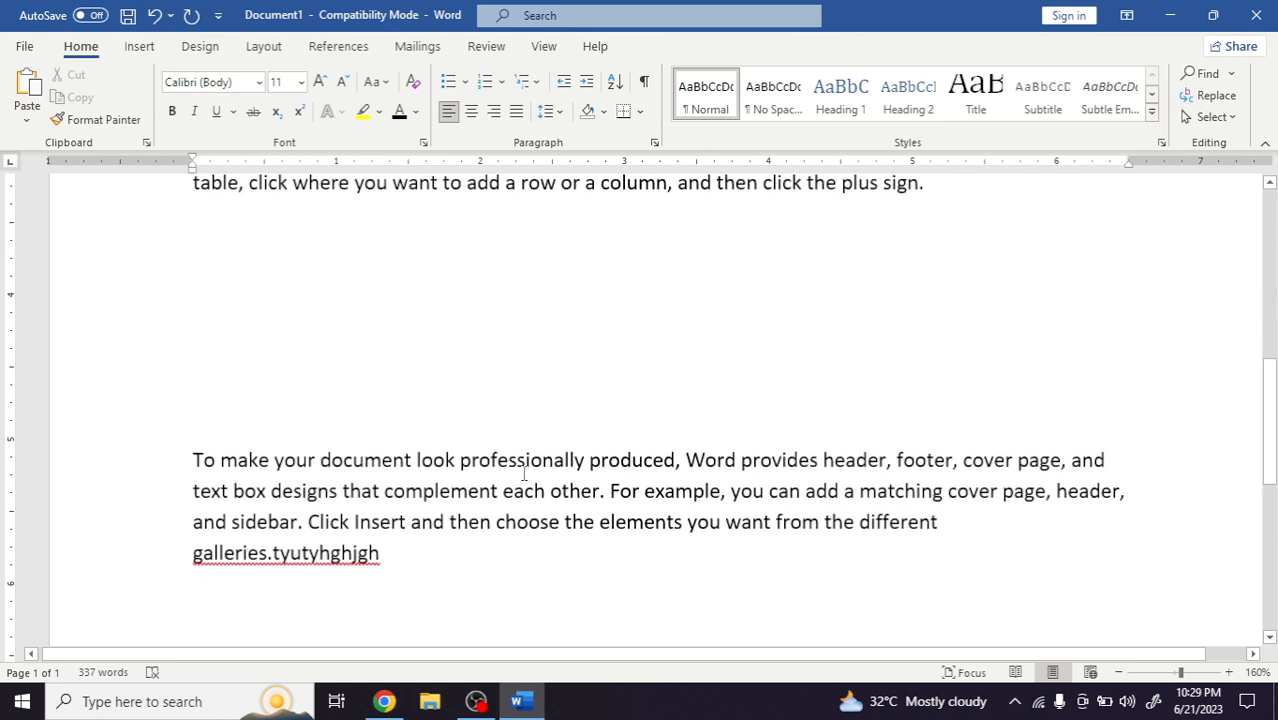
pyautogui.moveTo(406, 570); pyautogui.dragTo(250, 345)
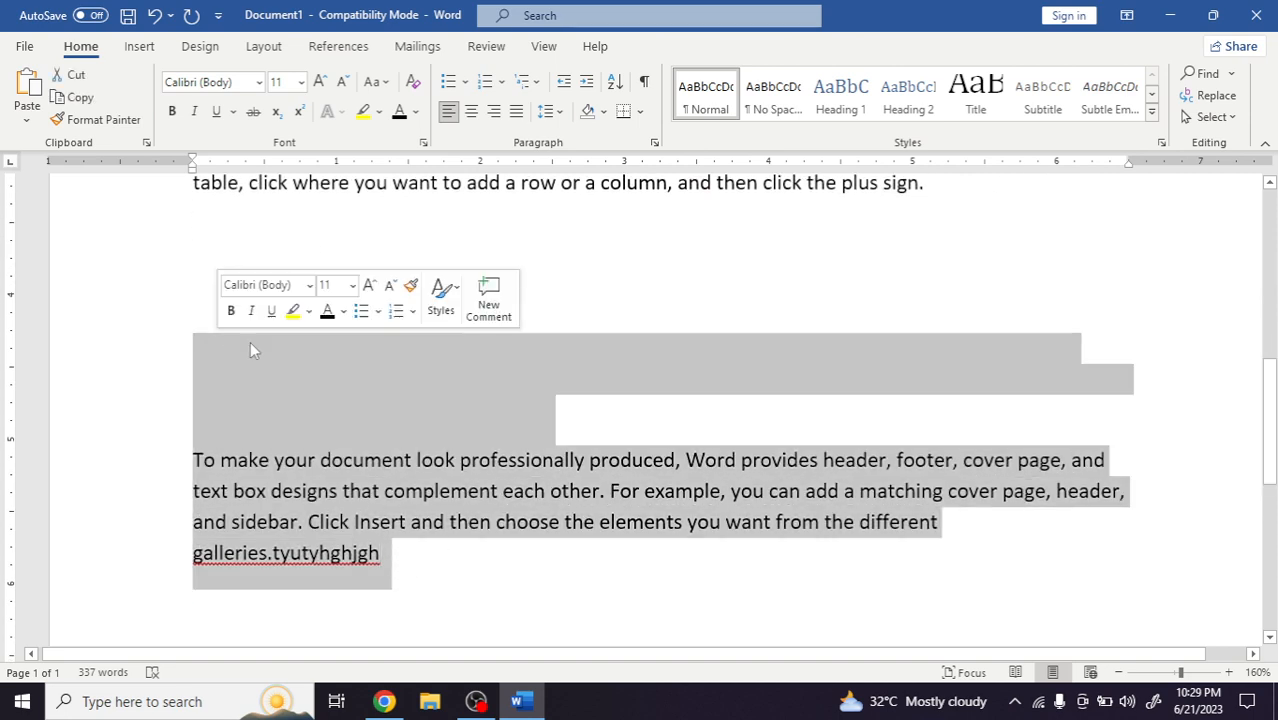
pyautogui.click(303, 262)
pyautogui.moveTo(191, 211); pyautogui.dragTo(886, 455)
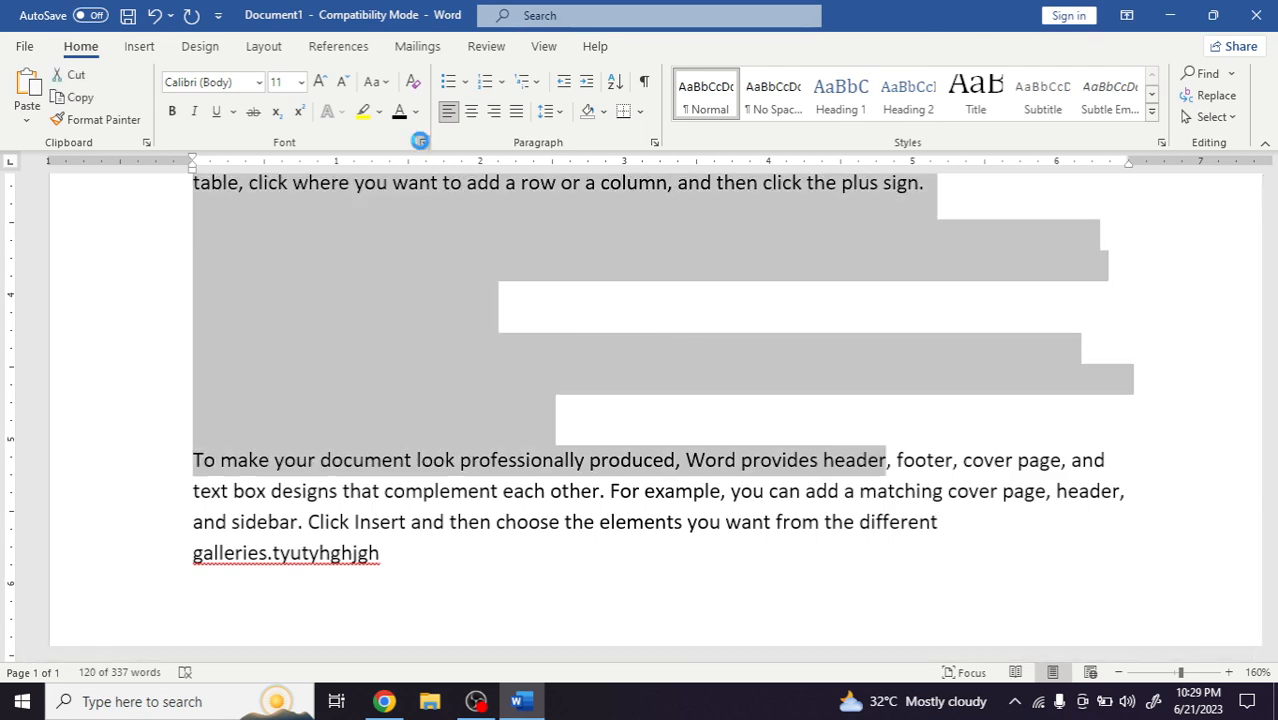
pyautogui.click(423, 142)
pyautogui.click(578, 309)
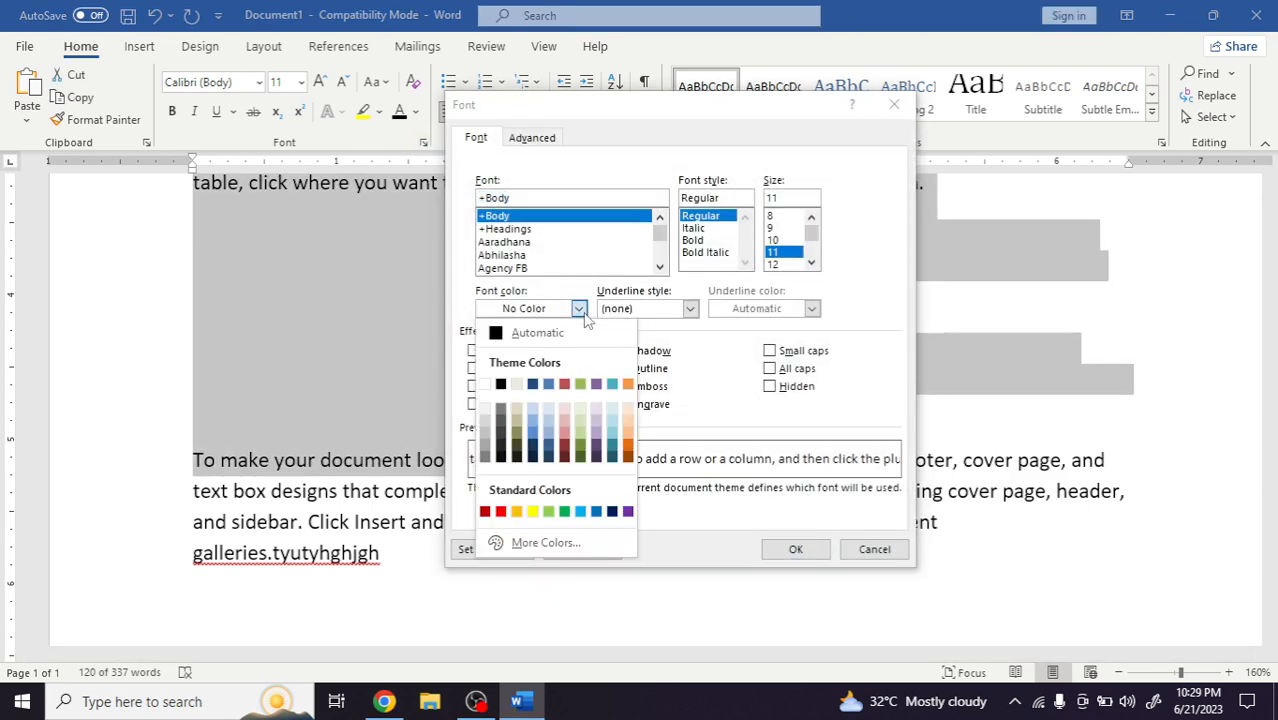
pyautogui.click(530, 331)
pyautogui.click(795, 549)
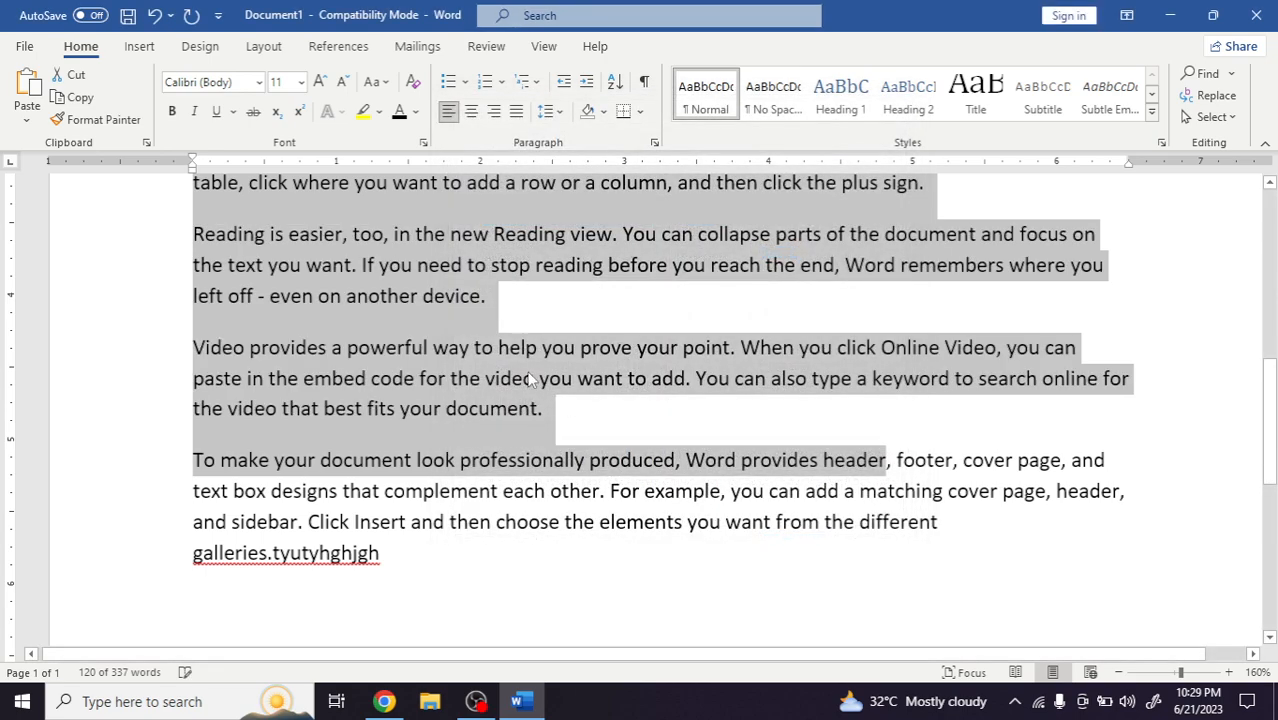
pyautogui.click(584, 378)
pyautogui.scroll(3, 584, 378)
pyautogui.scroll(5, 584, 378)
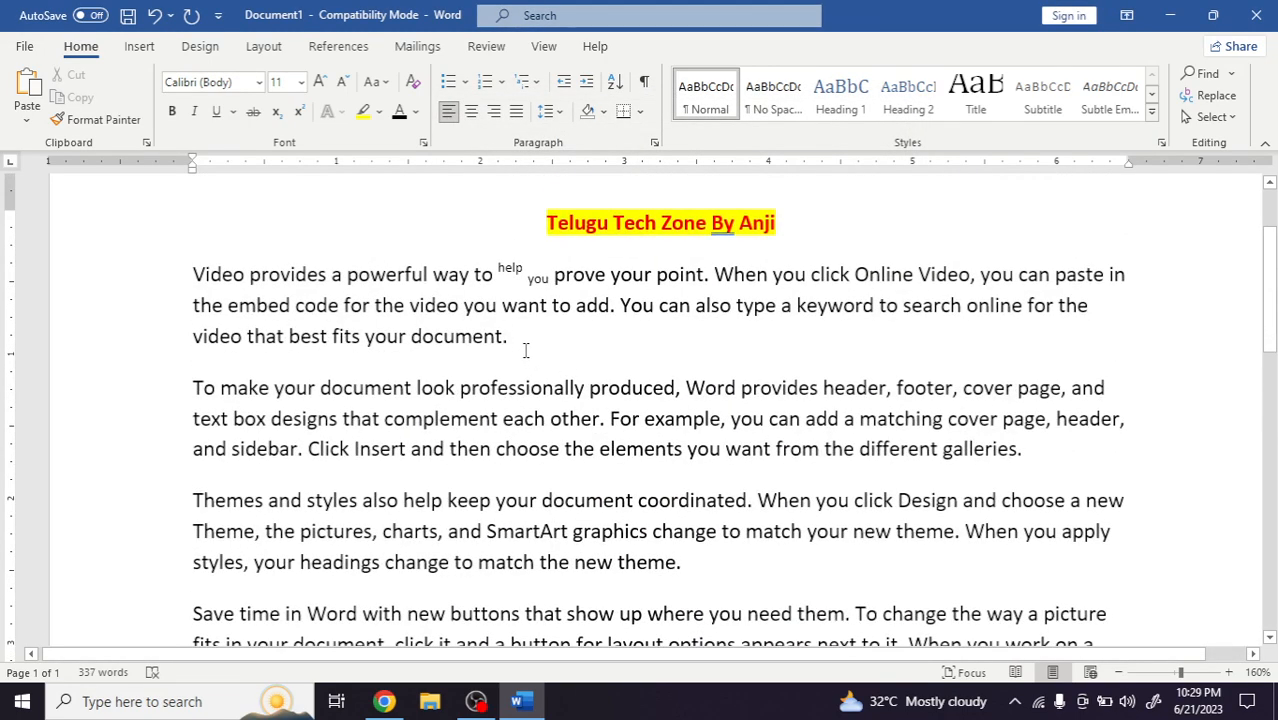
pyautogui.moveTo(530, 348); pyautogui.dragTo(182, 272)
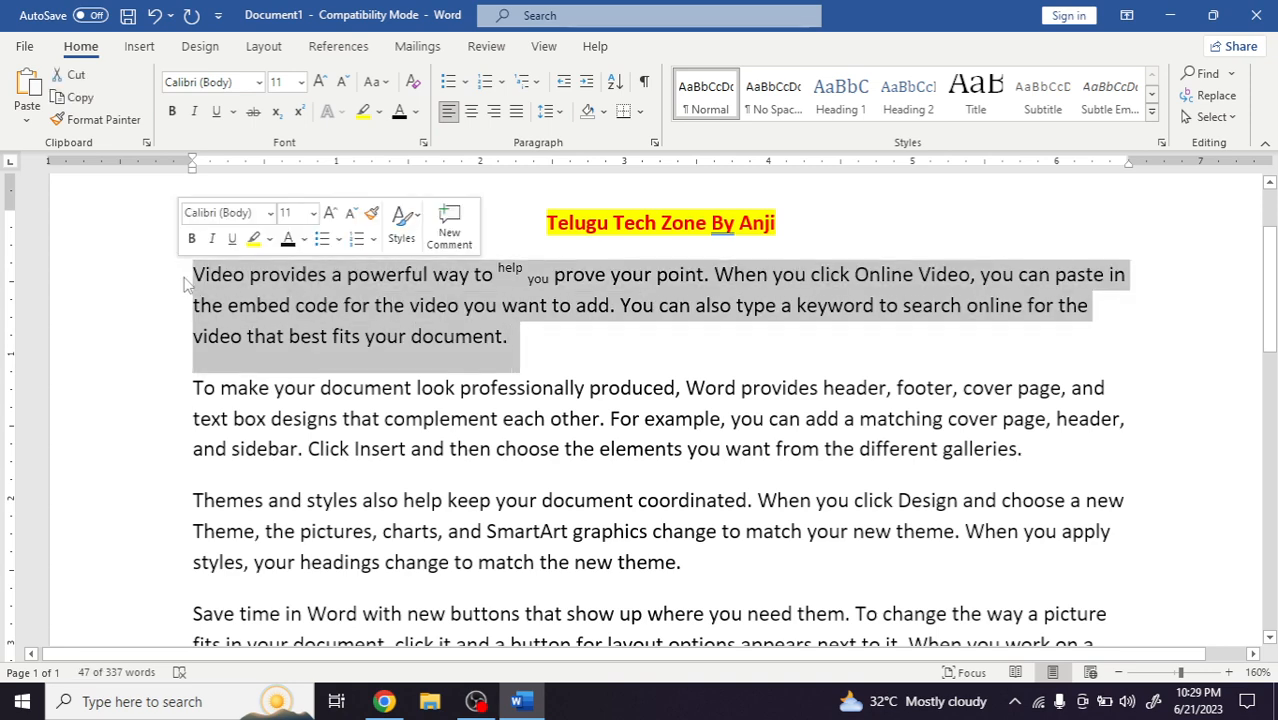
pyautogui.click(585, 362)
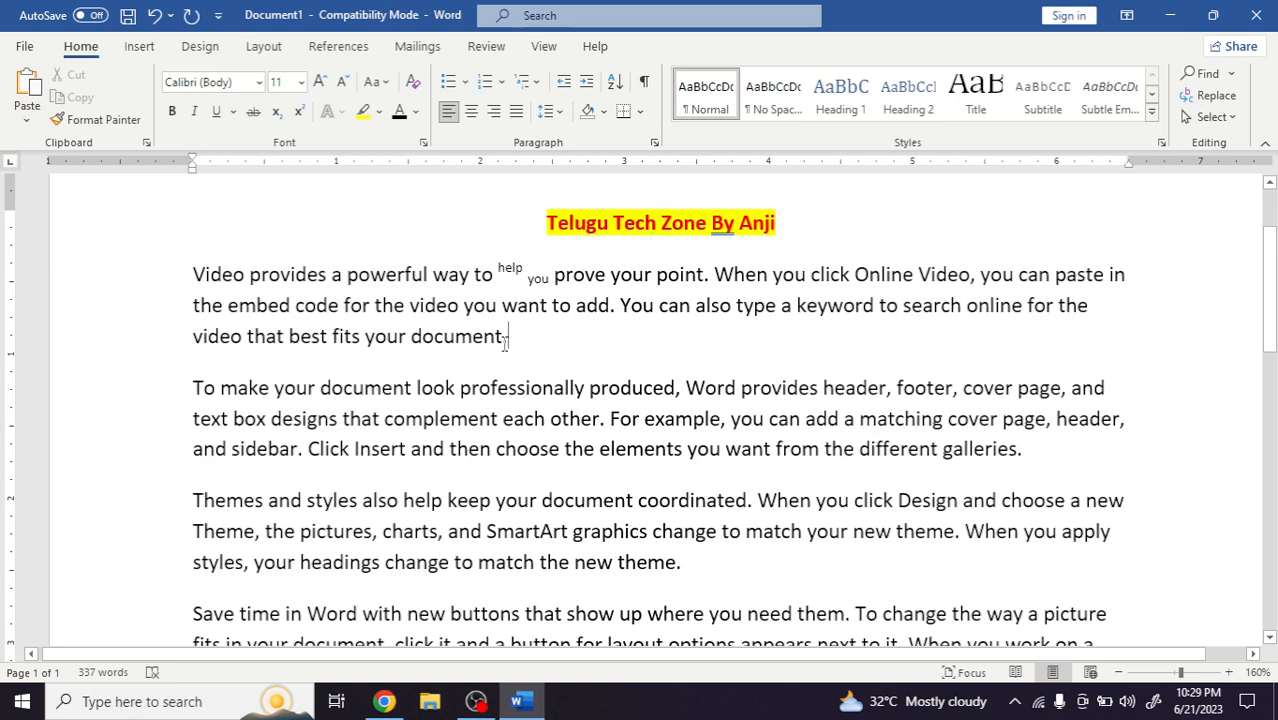
pyautogui.moveTo(516, 336); pyautogui.dragTo(228, 305)
pyautogui.click(244, 386)
# Step: Apply the Hidden effect to all text from the second paragraph to the end of the document through the Font dialog
pyautogui.moveTo(195, 390); pyautogui.dragTo(859, 571)
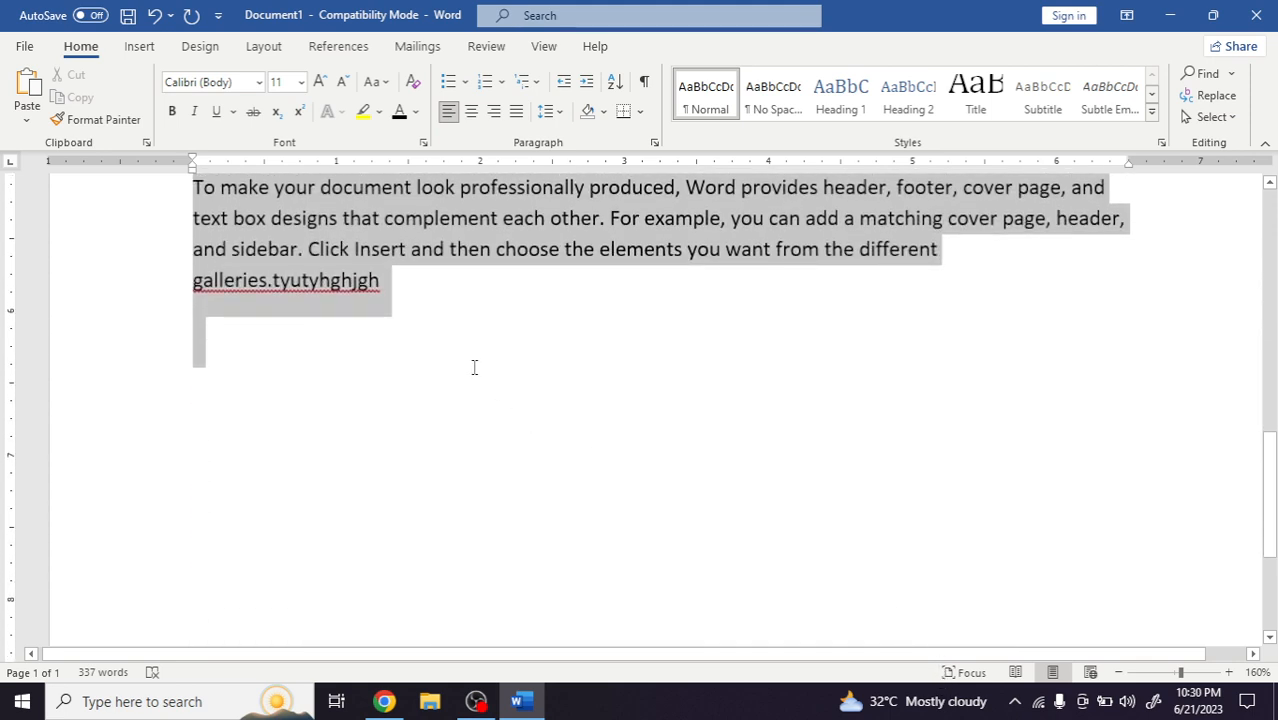
pyautogui.moveTo(397, 288); pyautogui.dragTo(397, 288)
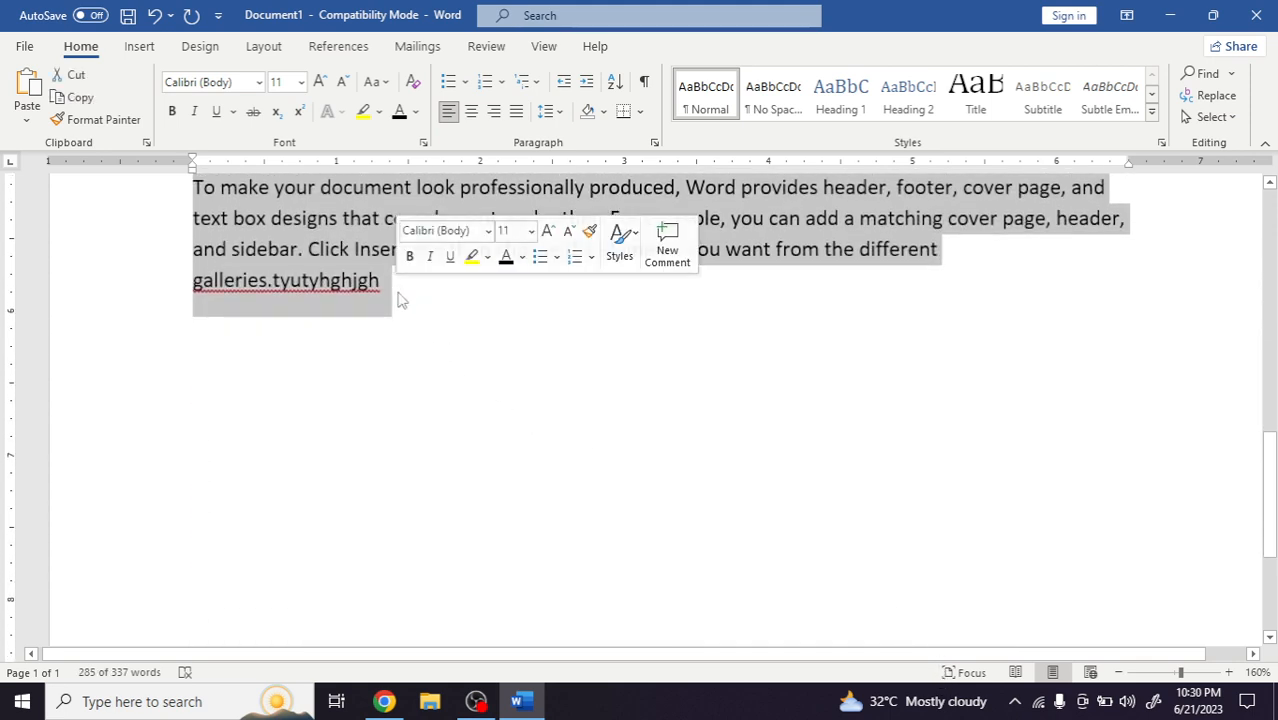
pyautogui.click(424, 143)
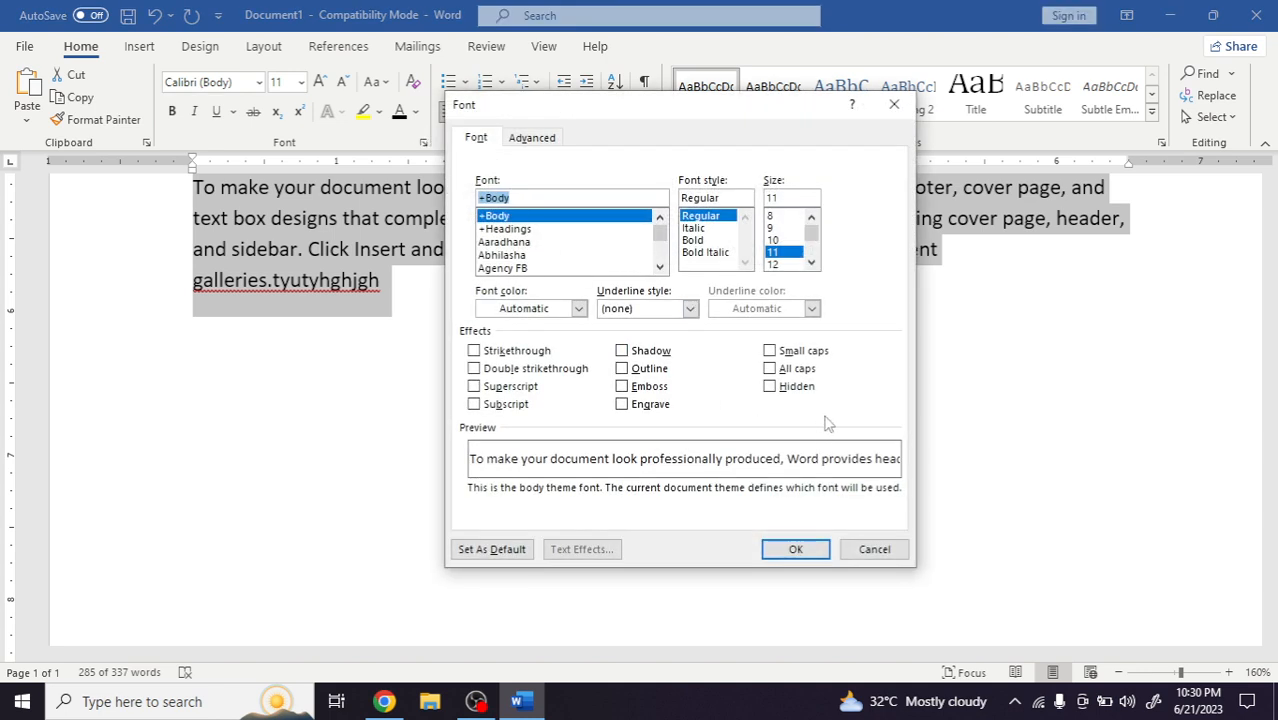
pyautogui.click(793, 388)
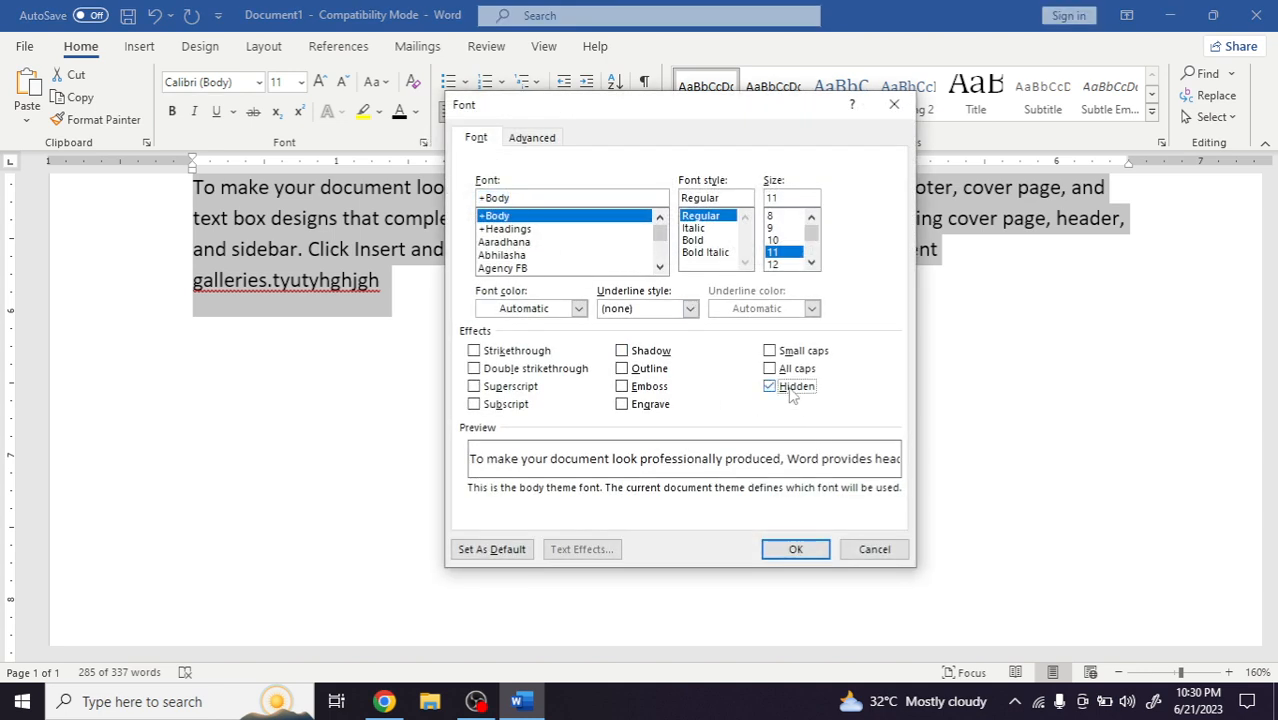
pyautogui.click(796, 550)
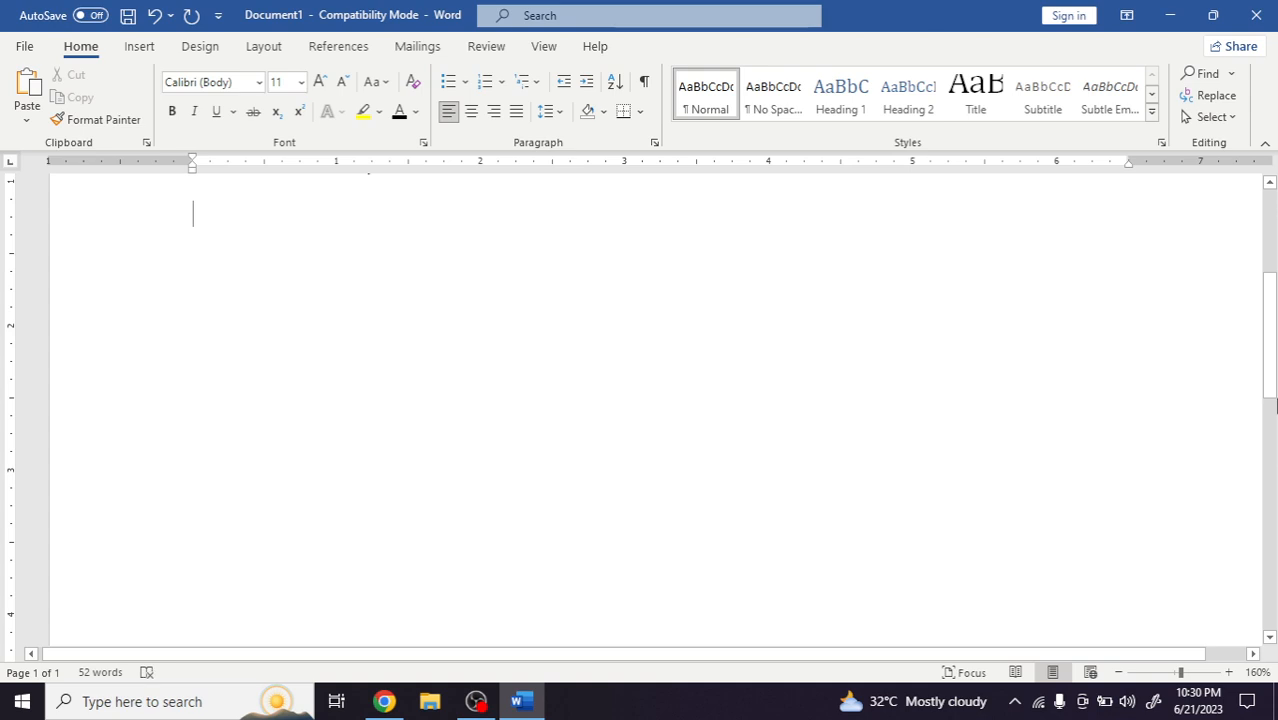
pyautogui.moveTo(1273, 373); pyautogui.dragTo(1272, 339)
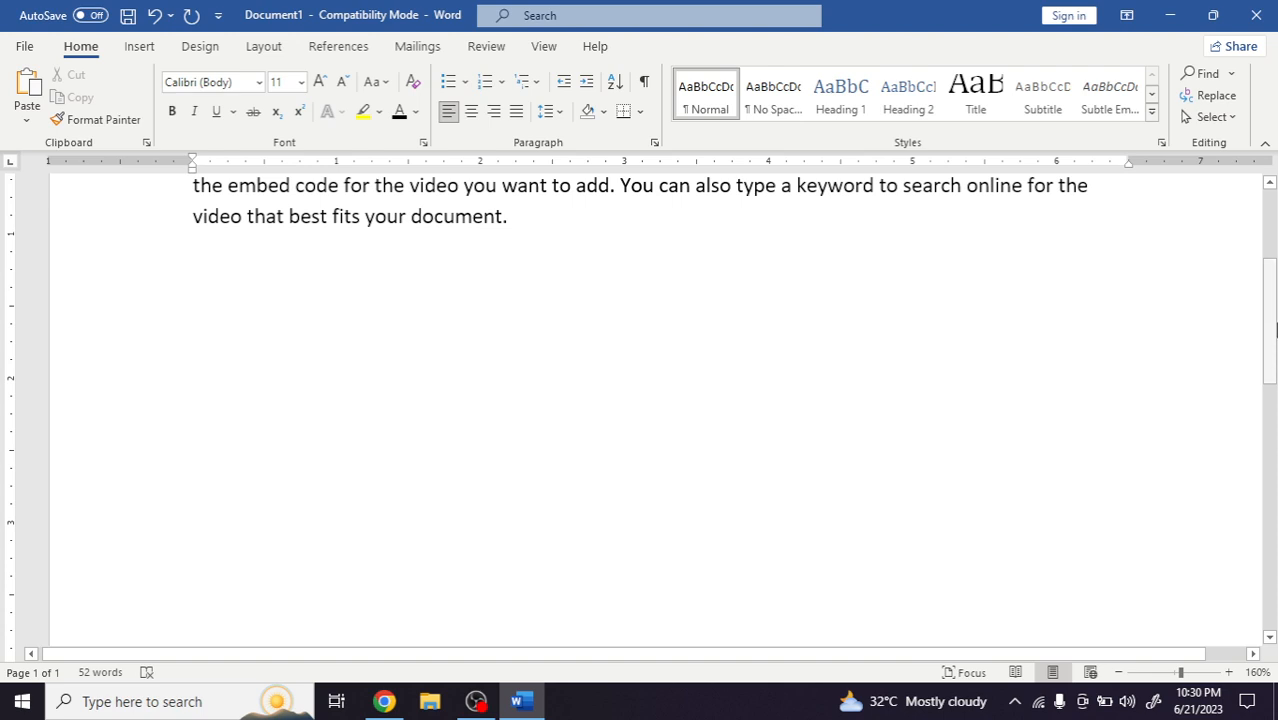
pyautogui.moveTo(1276, 331); pyautogui.dragTo(1275, 299)
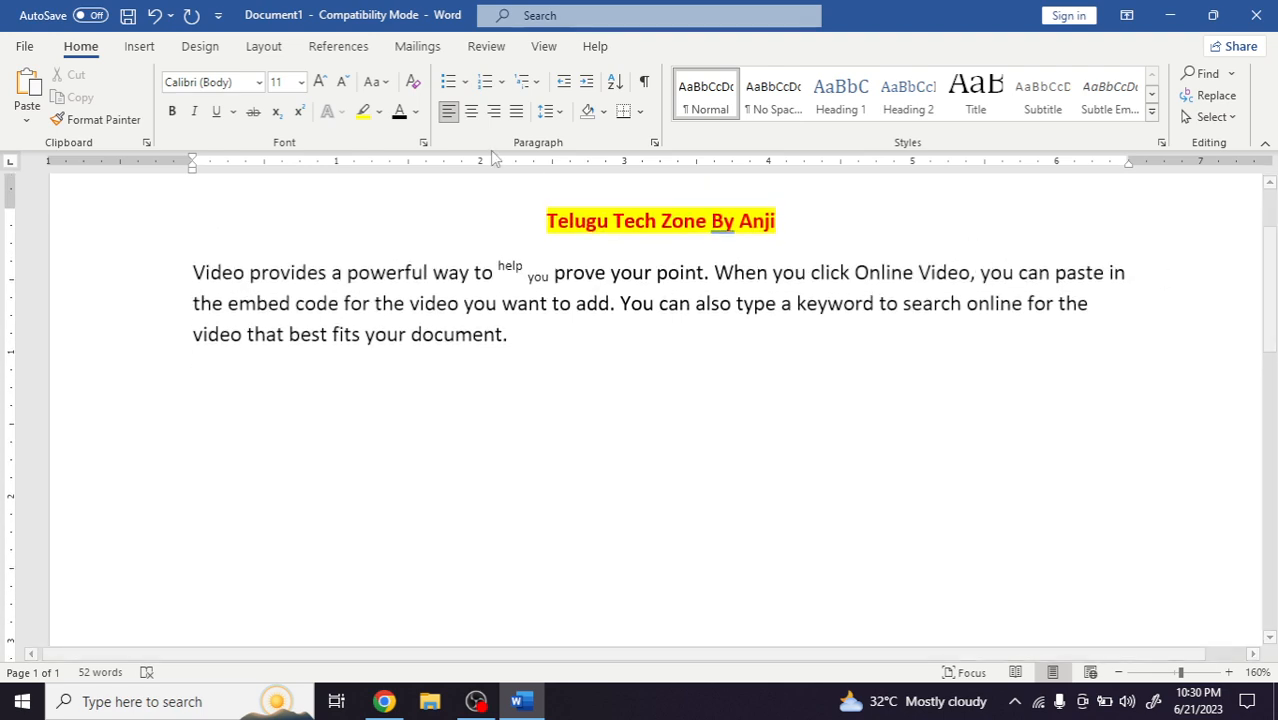
pyautogui.click(424, 145)
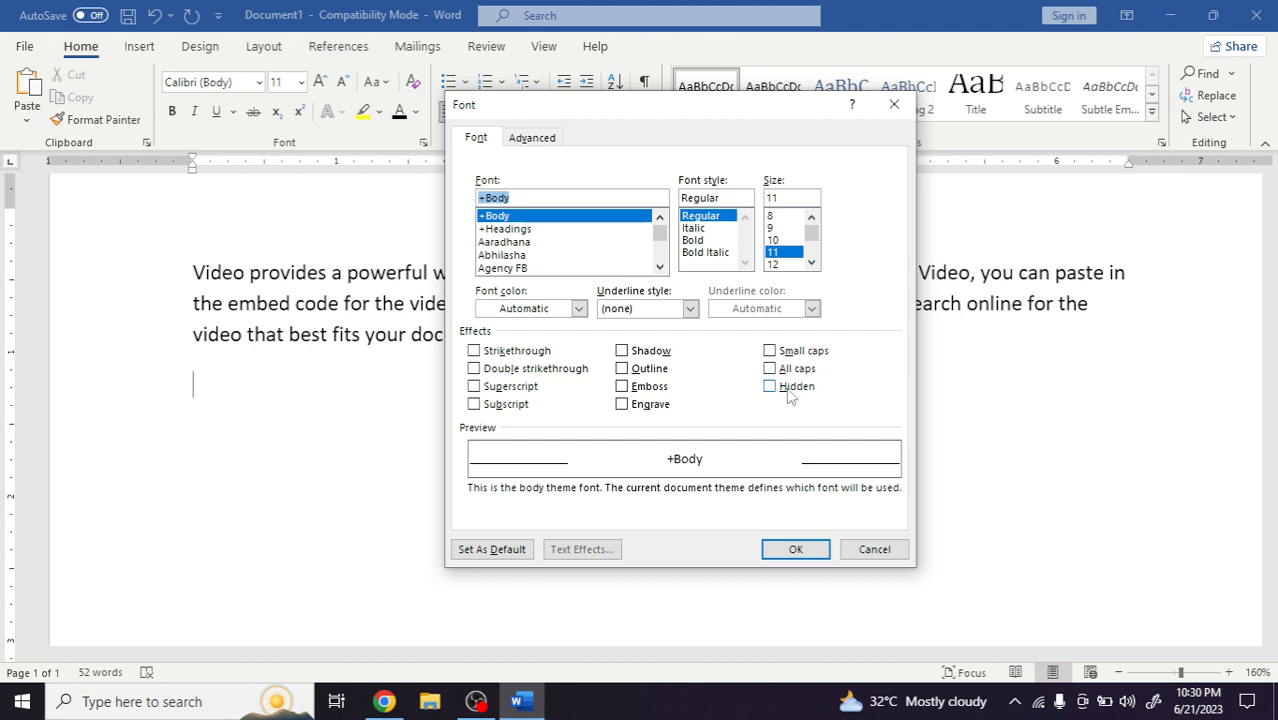
pyautogui.click(869, 549)
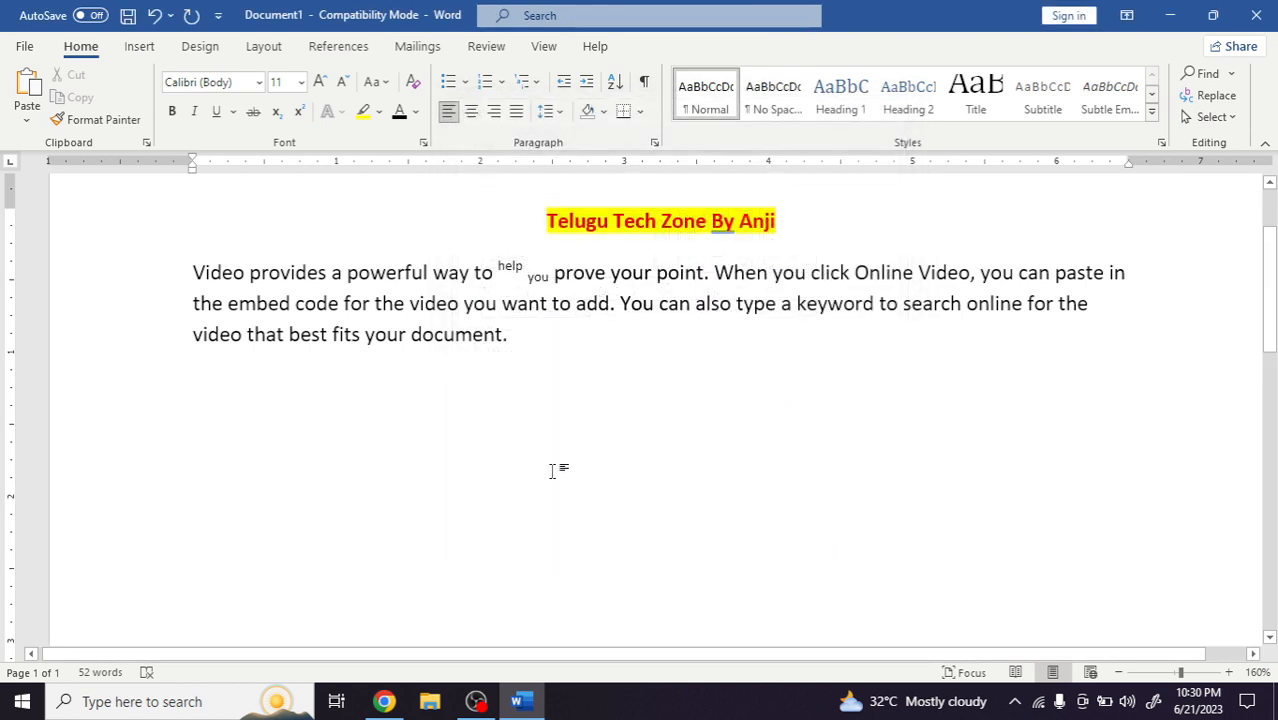
# Step: Clear the Hidden, Superscript and Subscript effects from the entire document through the Font dialog
pyautogui.hotkey('ctrl', 'a')
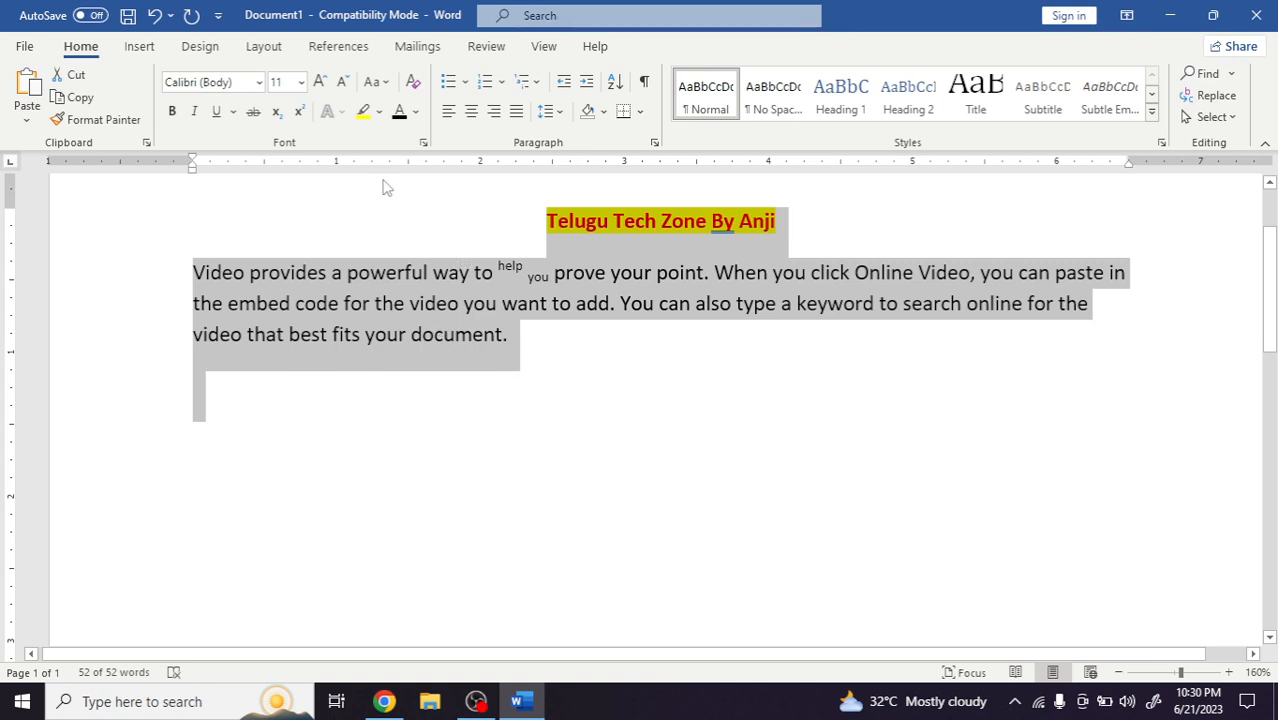
pyautogui.click(421, 141)
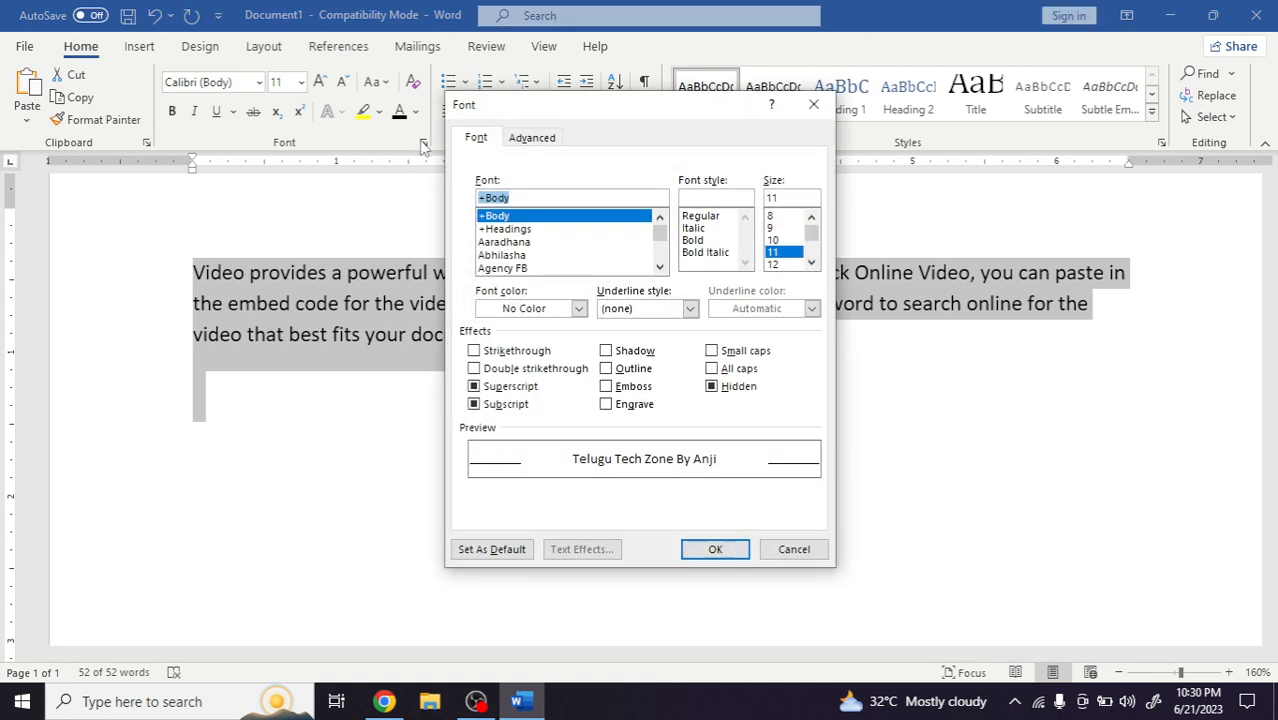
pyautogui.click(712, 388)
pyautogui.click(713, 387)
pyautogui.click(713, 387)
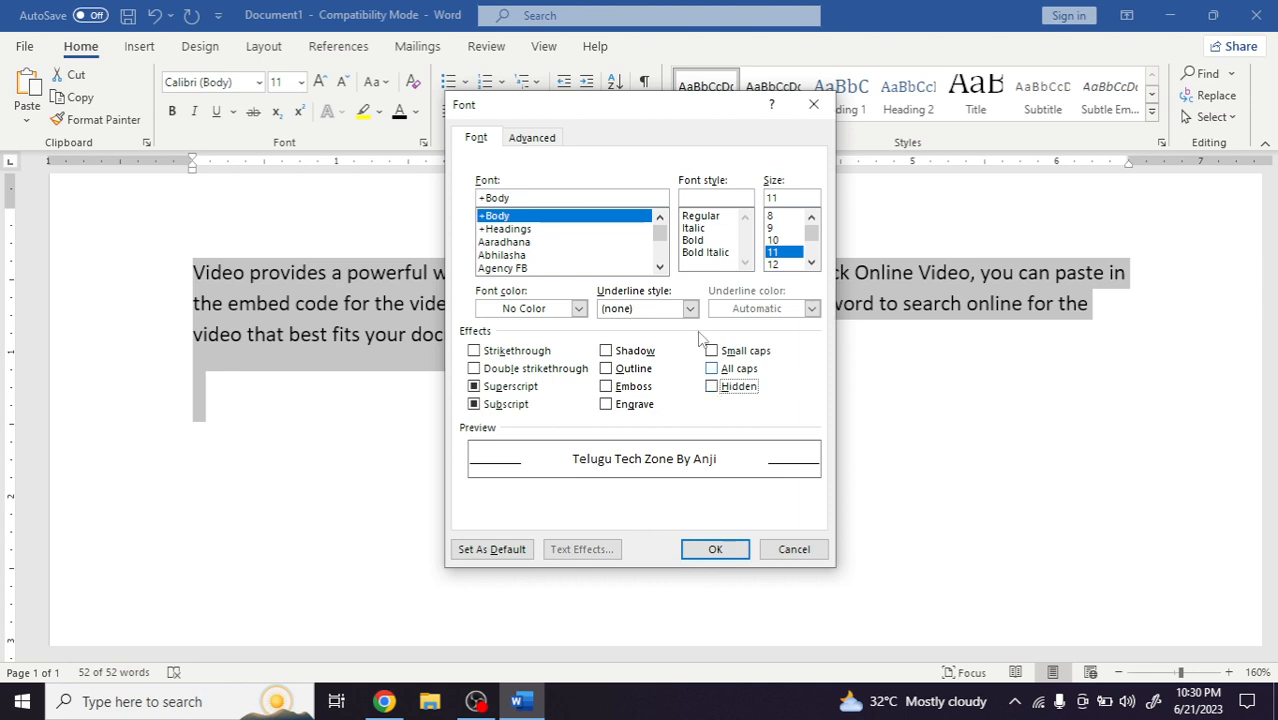
pyautogui.moveTo(676, 117); pyautogui.dragTo(880, 96)
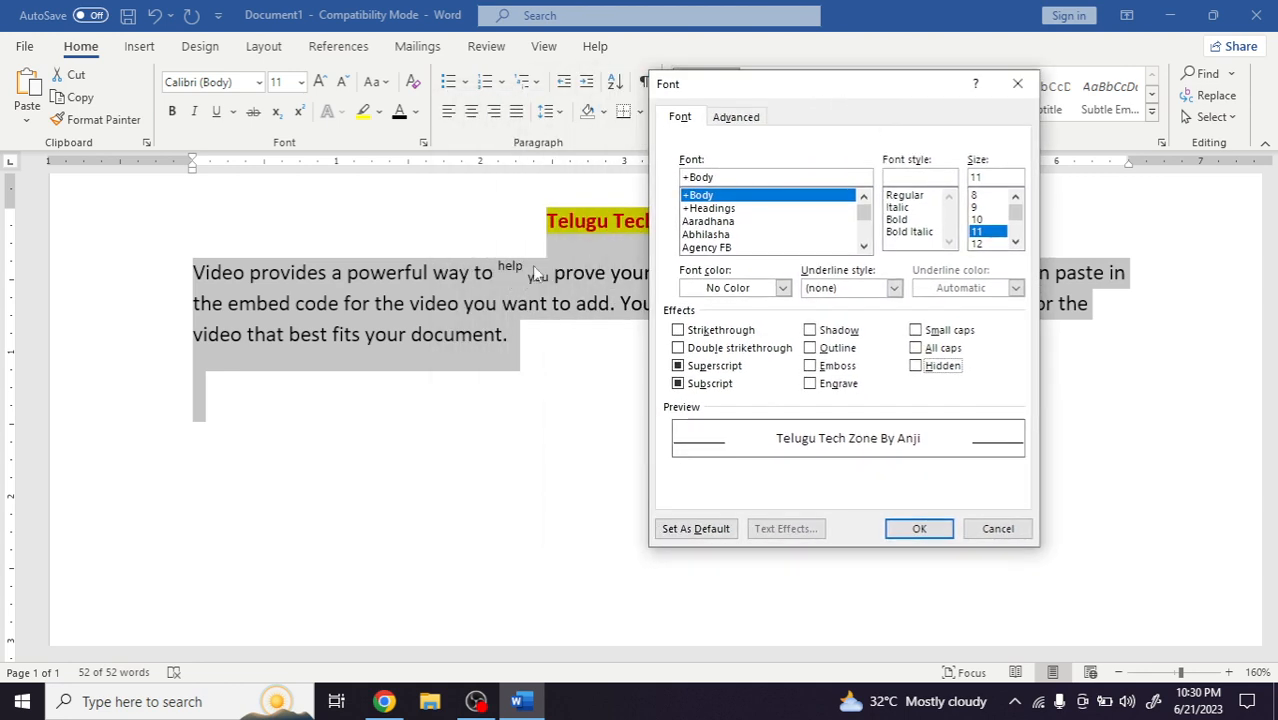
pyautogui.click(679, 385)
pyautogui.click(679, 385)
pyautogui.click(911, 535)
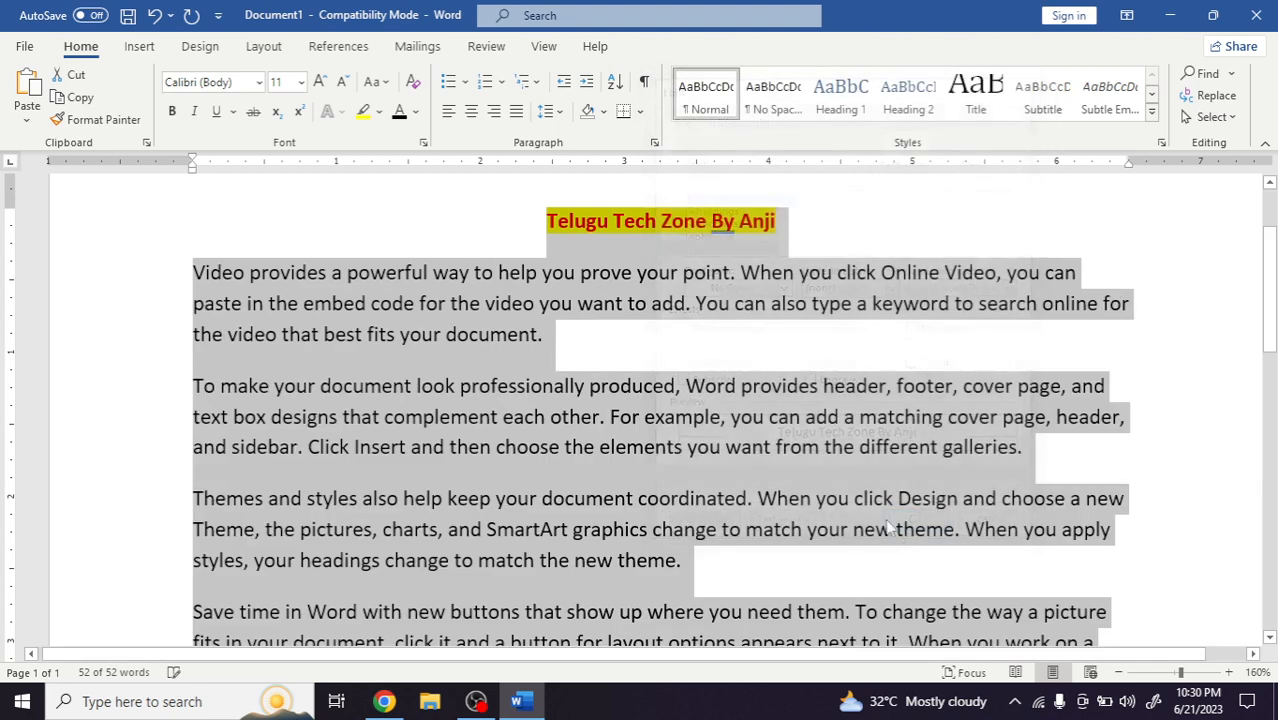
pyautogui.click(615, 499)
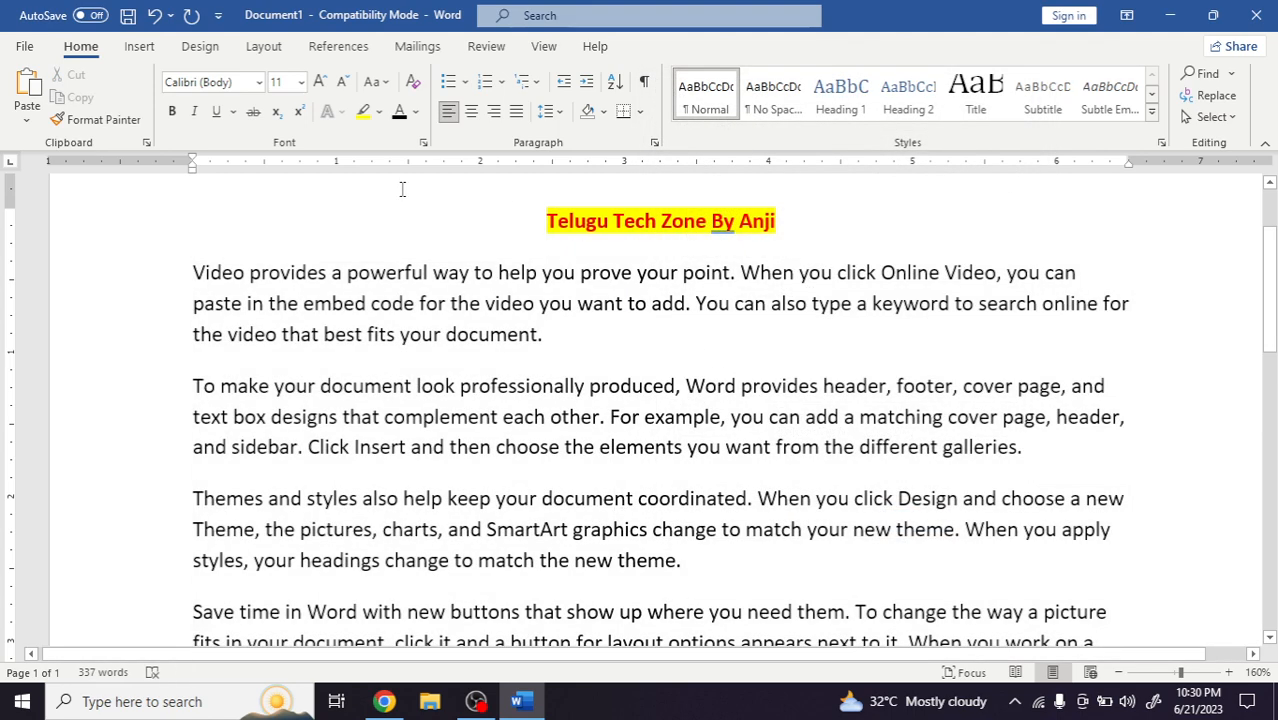
# Step: Examine the Font dialog's font, style, size and effects options and the list of available fonts
pyautogui.click(423, 142)
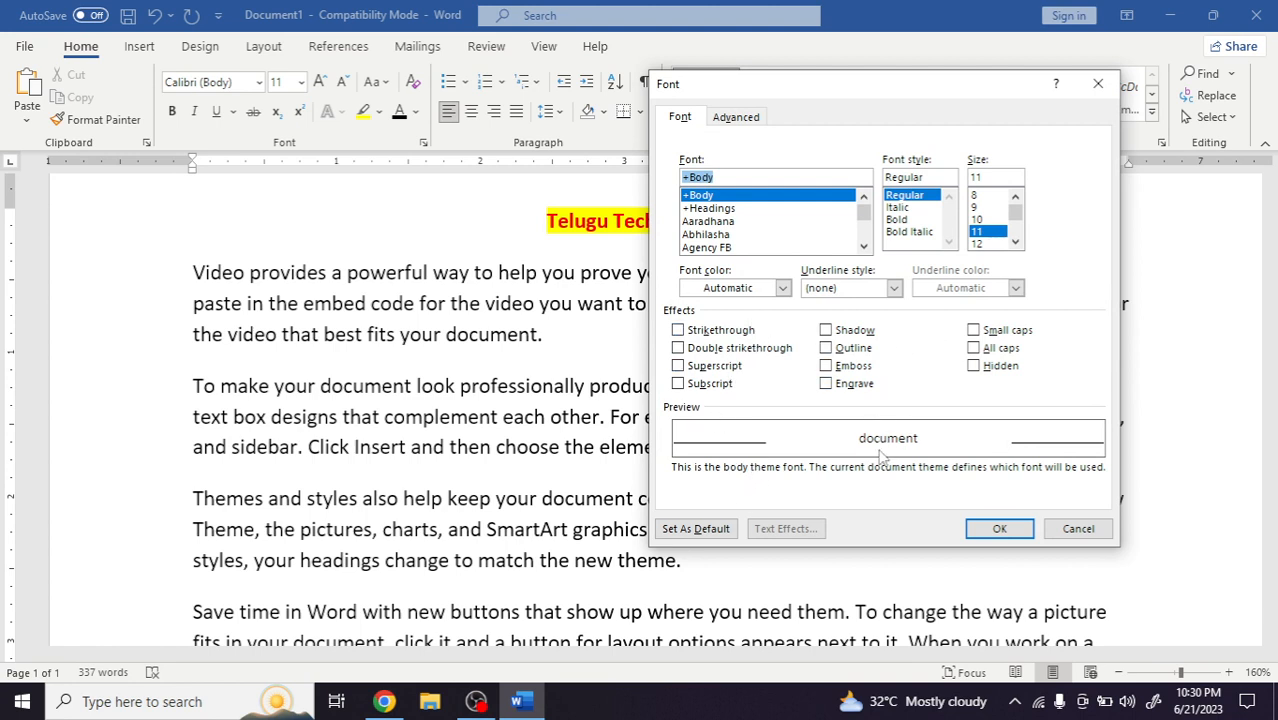
pyautogui.click(1078, 529)
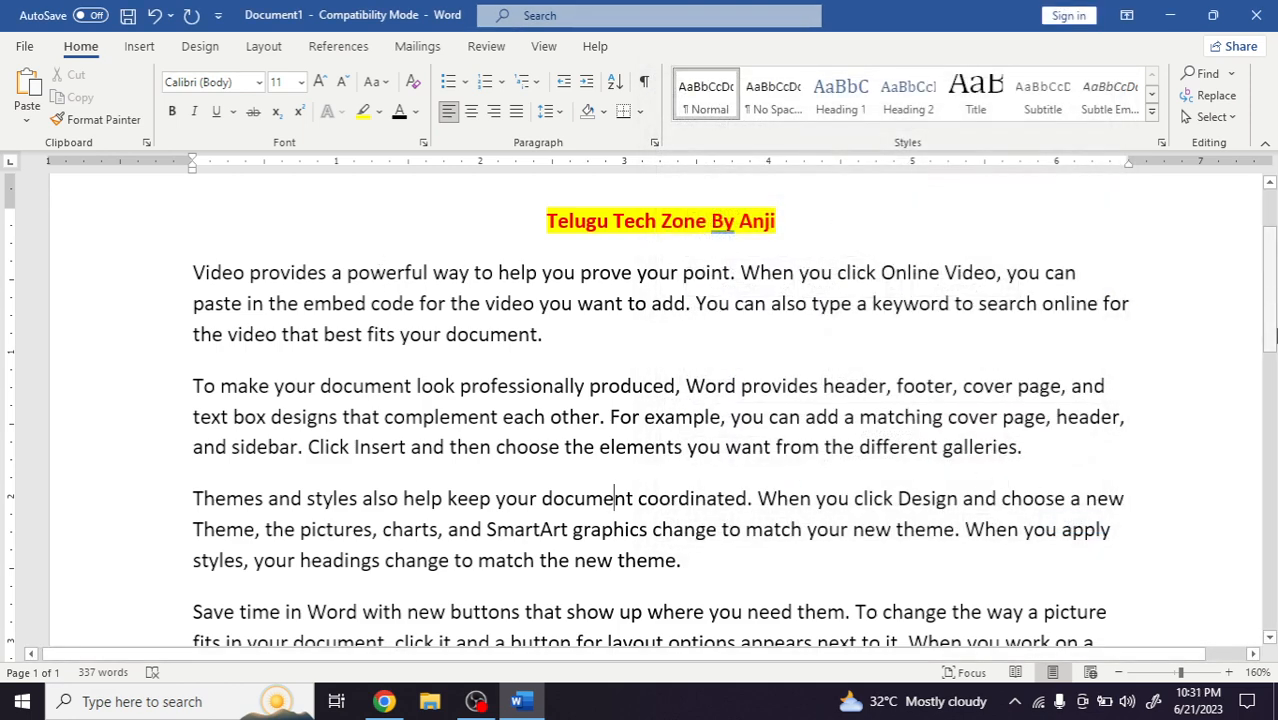
pyautogui.scroll(-1, 1272, 327)
pyautogui.click(614, 481)
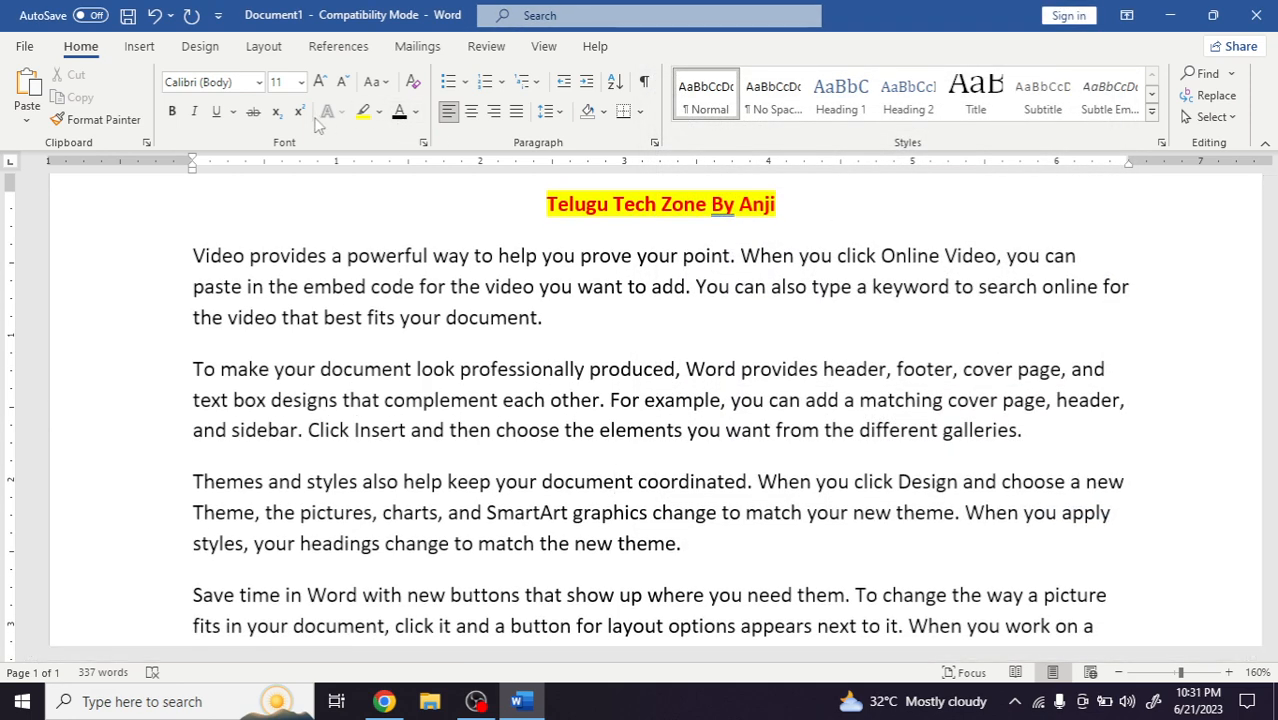
pyautogui.click(424, 146)
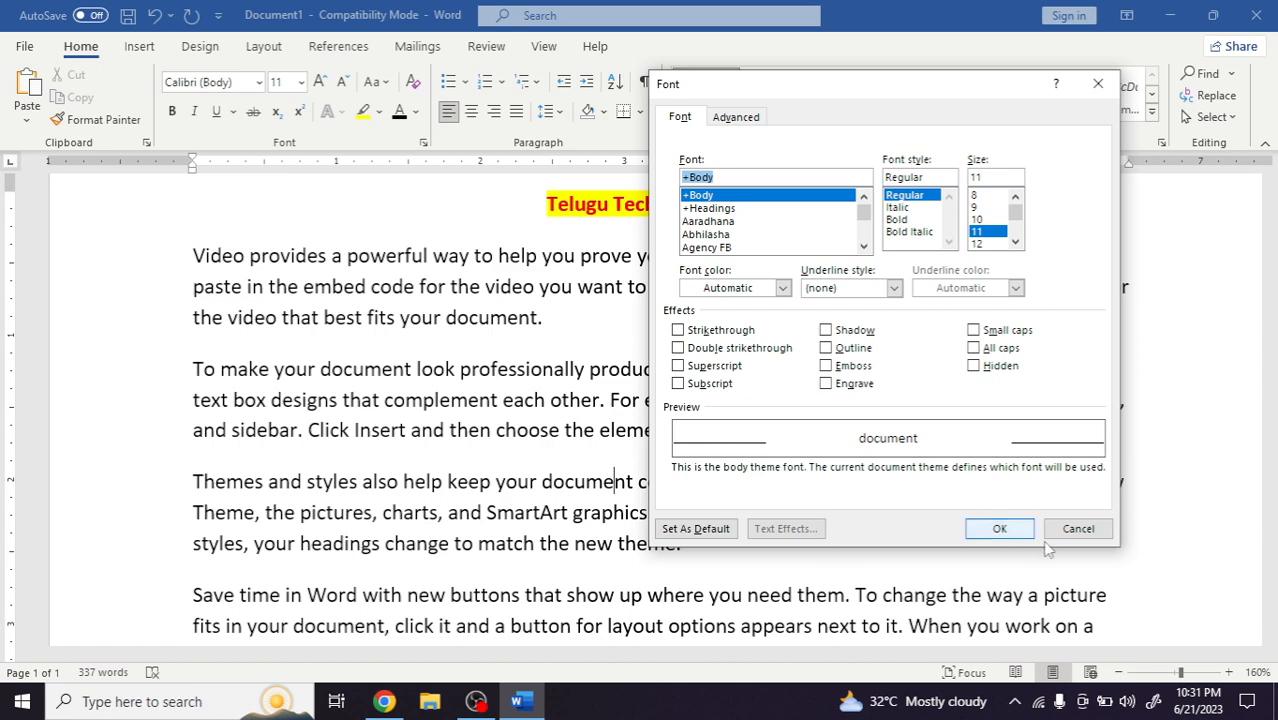
pyautogui.click(1078, 528)
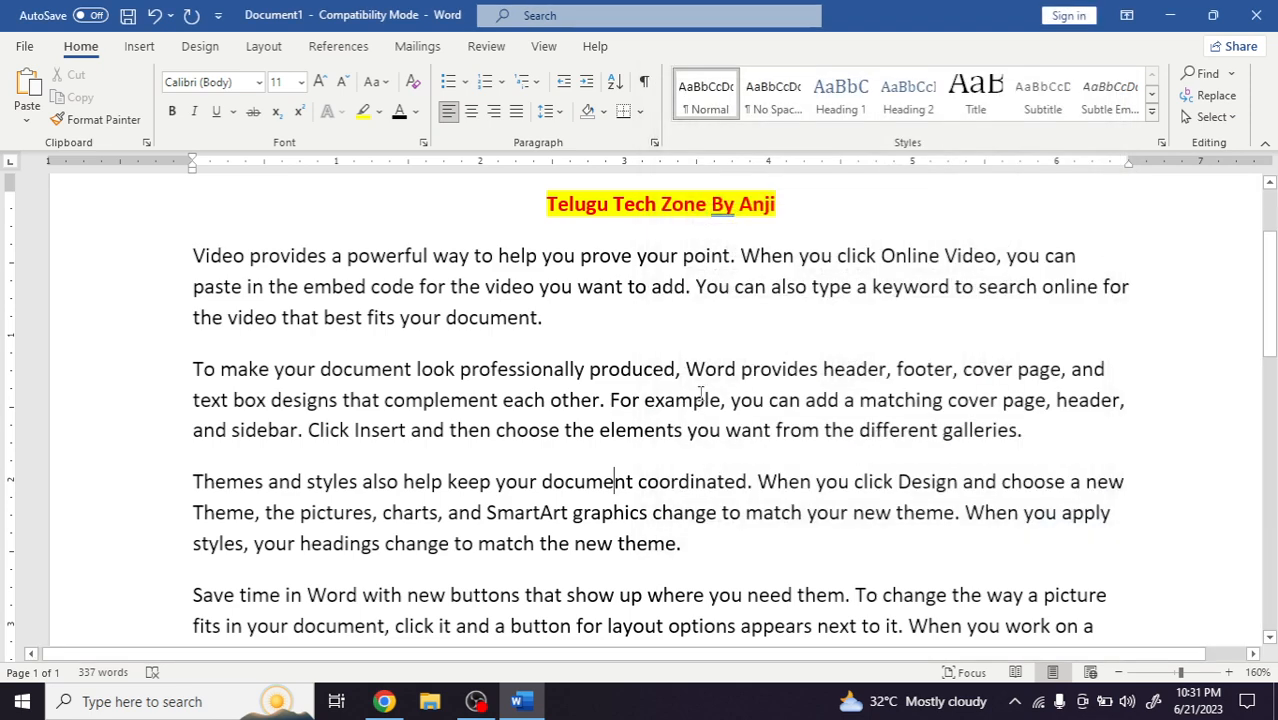
pyautogui.click(568, 235)
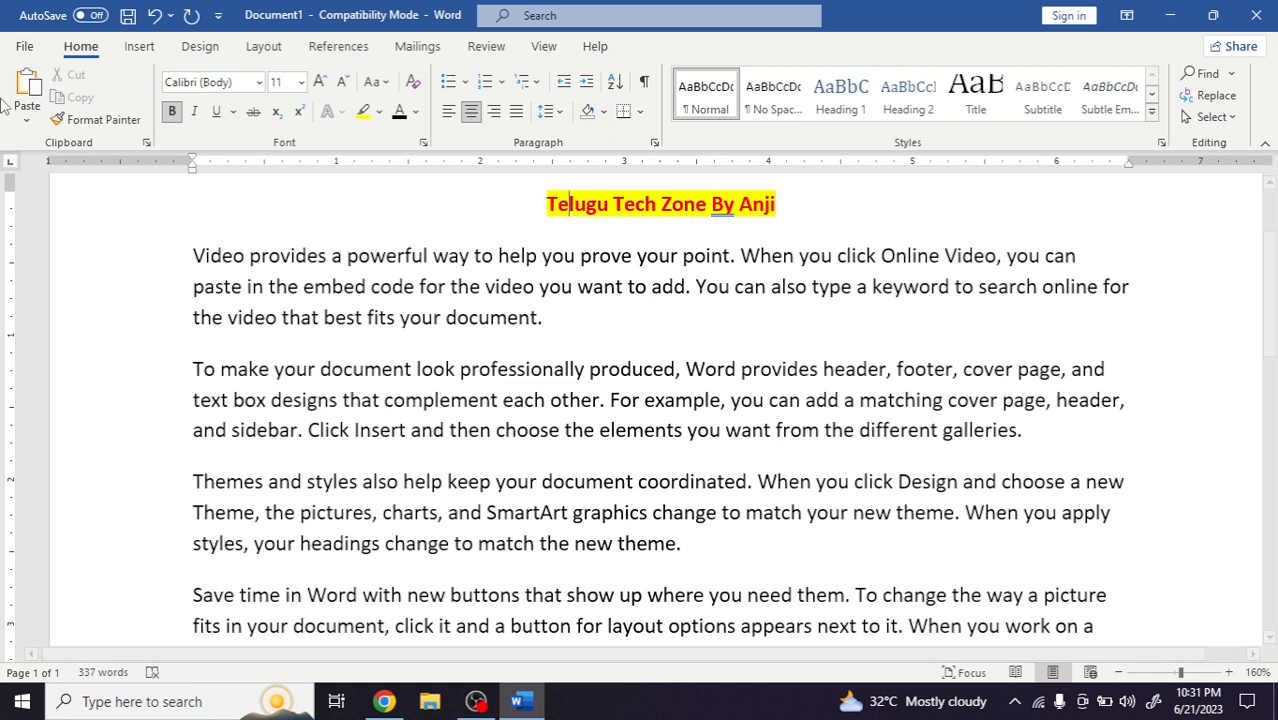
pyautogui.click(385, 396)
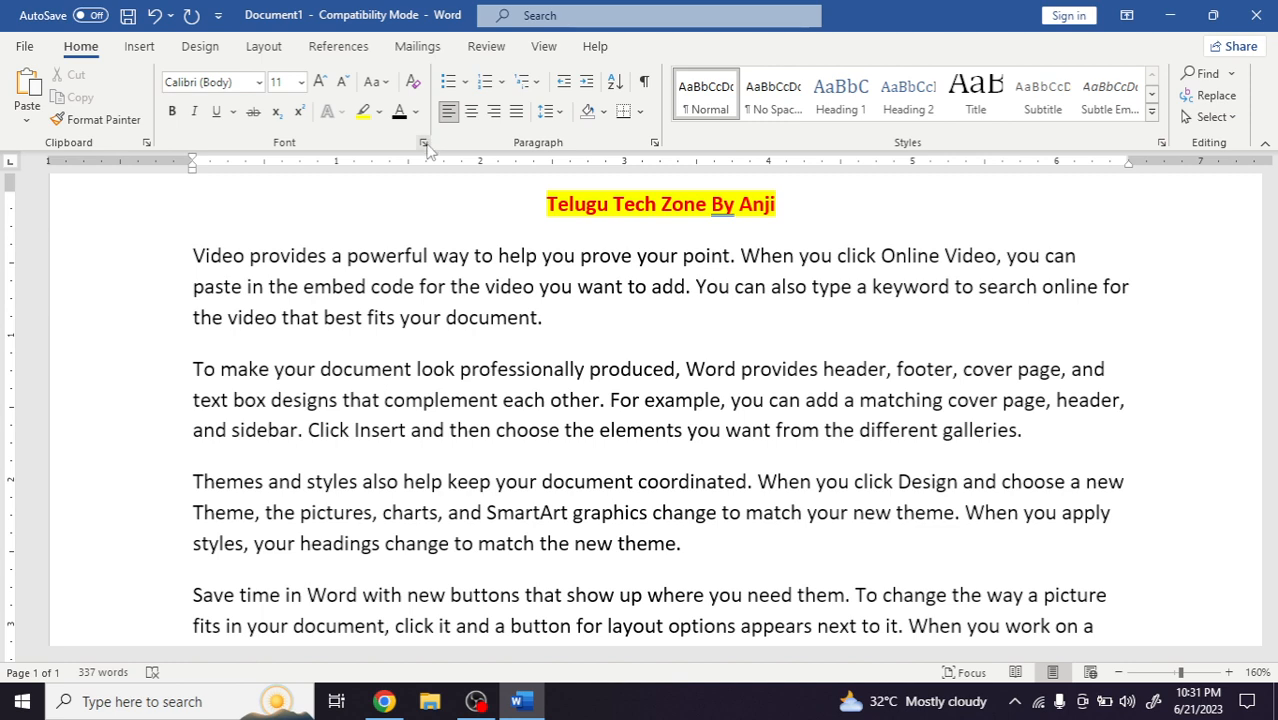
pyautogui.click(259, 84)
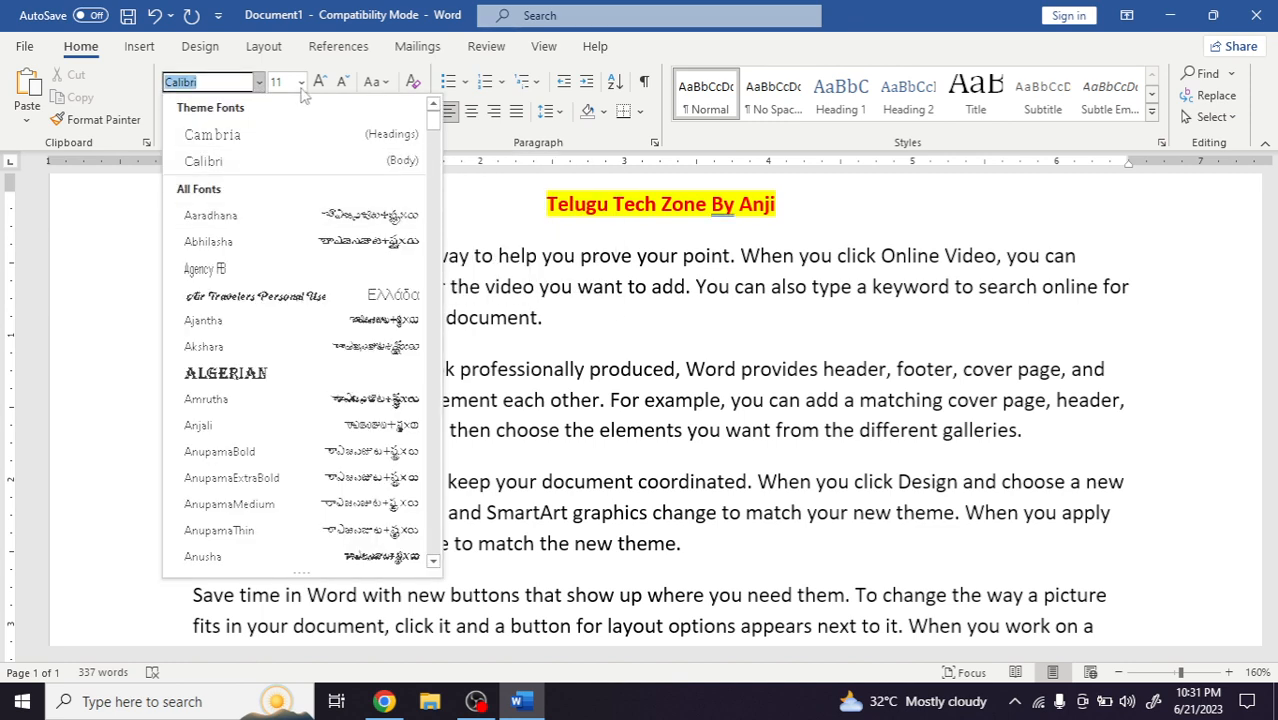
pyautogui.click(134, 268)
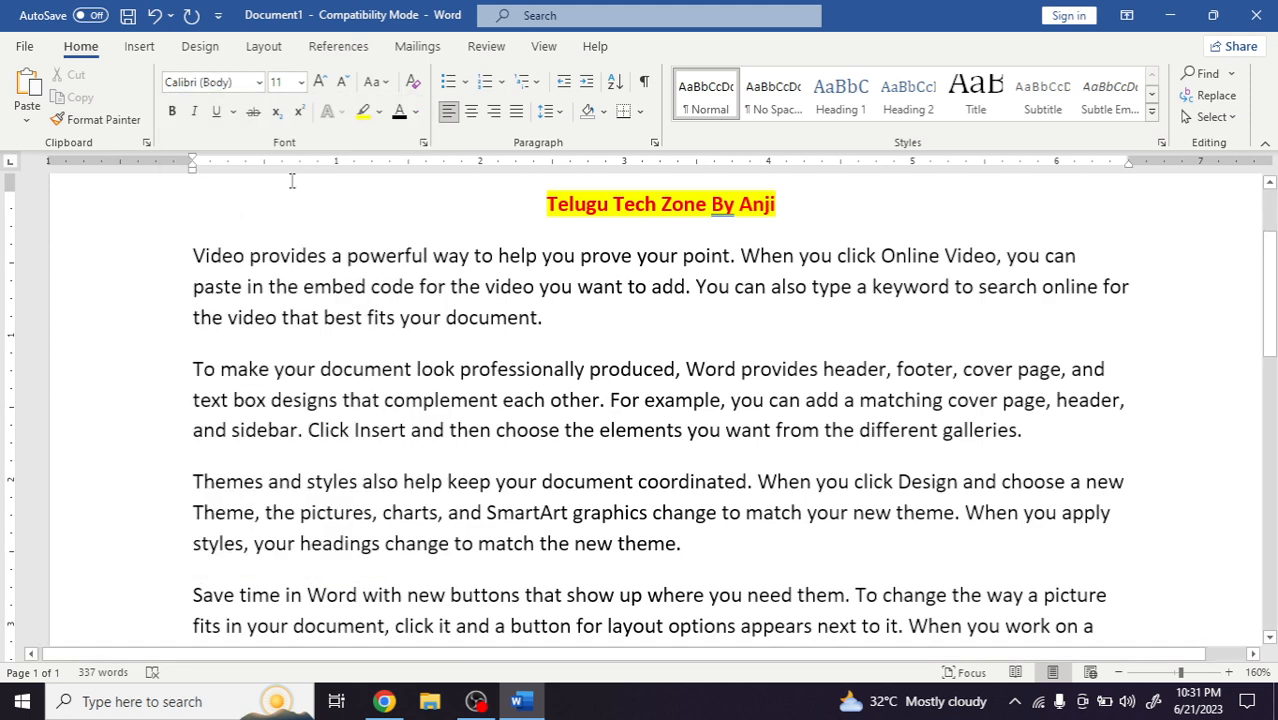
# Step: Try the Akshara font in Bold style at size 12 in the Font dialog, and cancel the changes
pyautogui.click(423, 142)
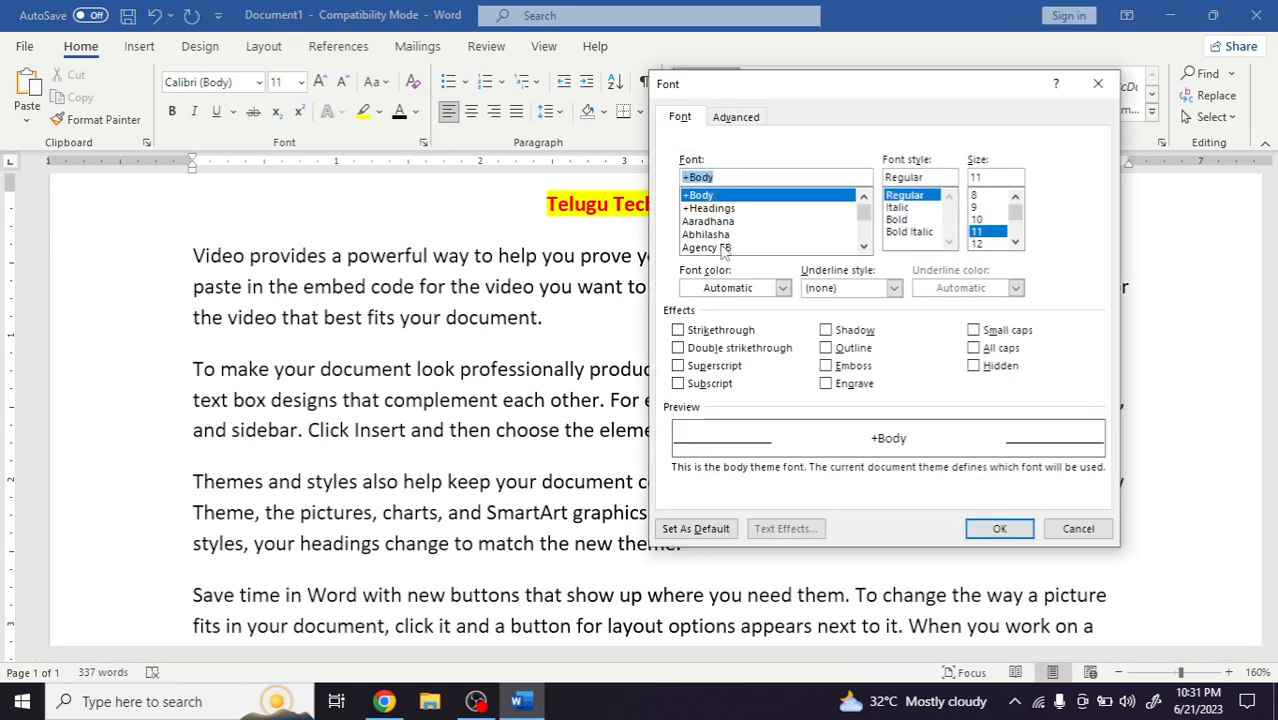
pyautogui.click(863, 246)
pyautogui.click(863, 246)
pyautogui.click(863, 246)
pyautogui.click(863, 246)
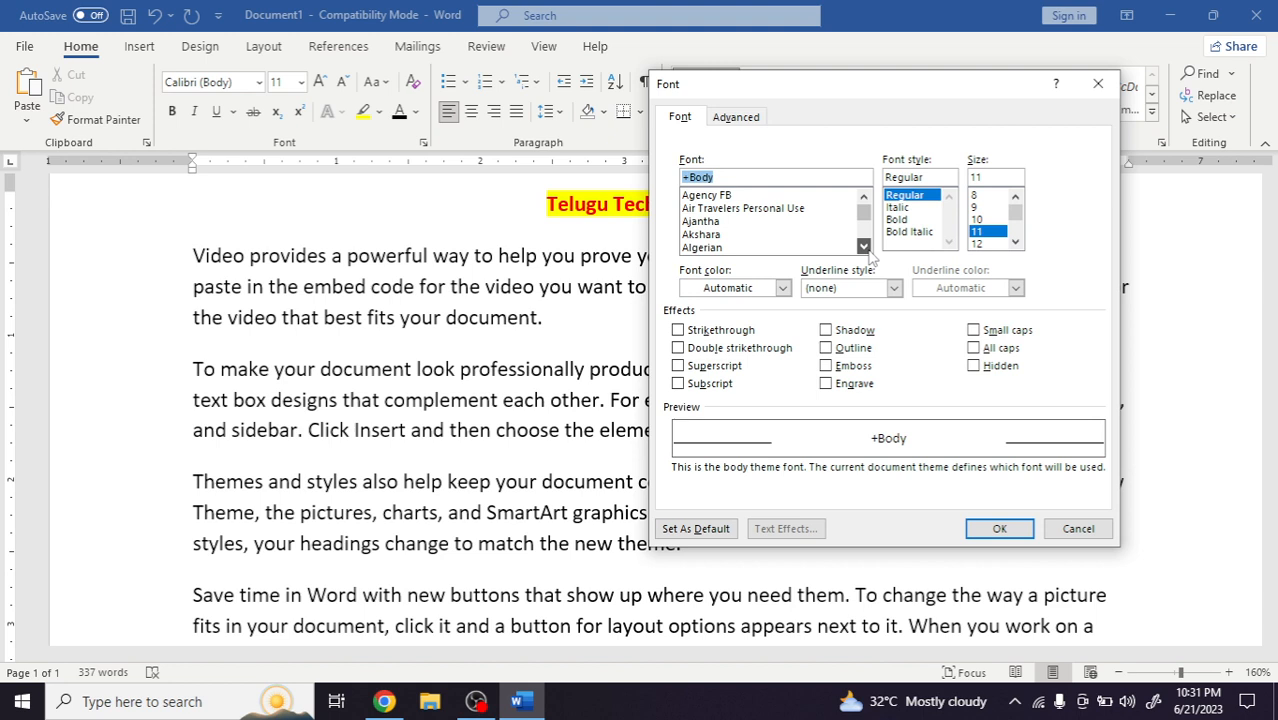
pyautogui.click(730, 235)
pyautogui.click(906, 221)
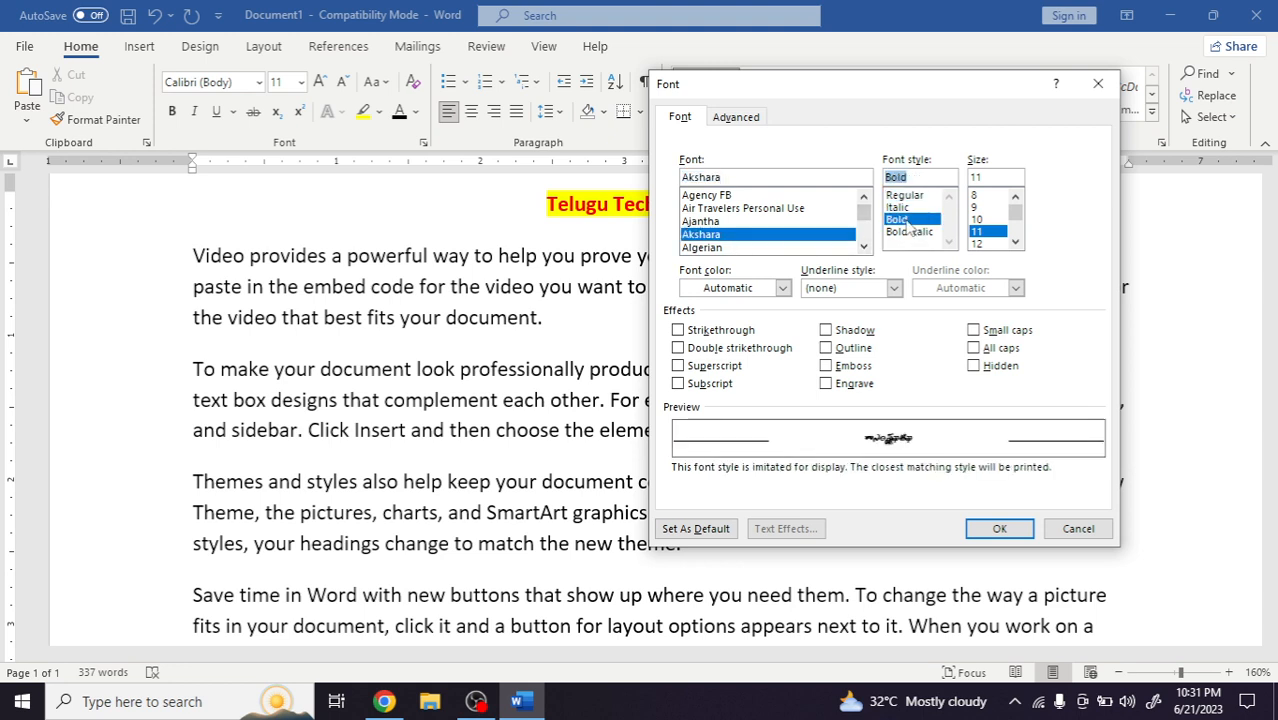
pyautogui.click(995, 246)
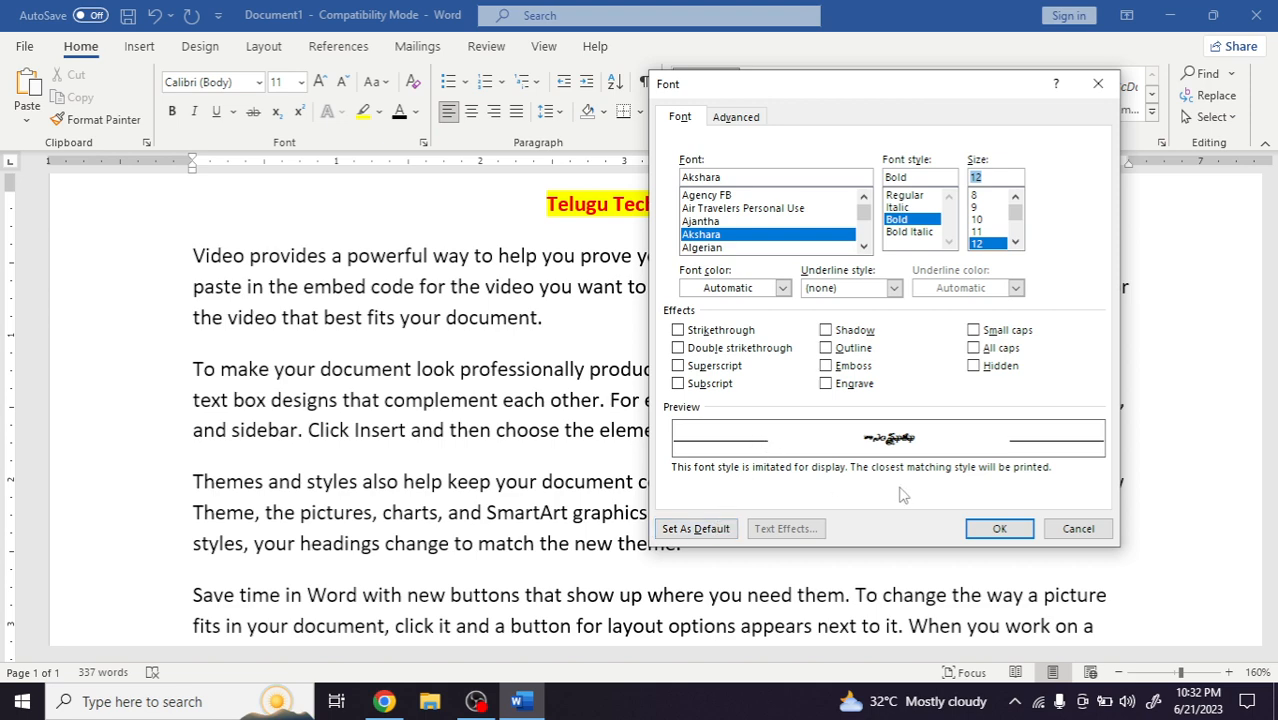
pyautogui.click(1073, 532)
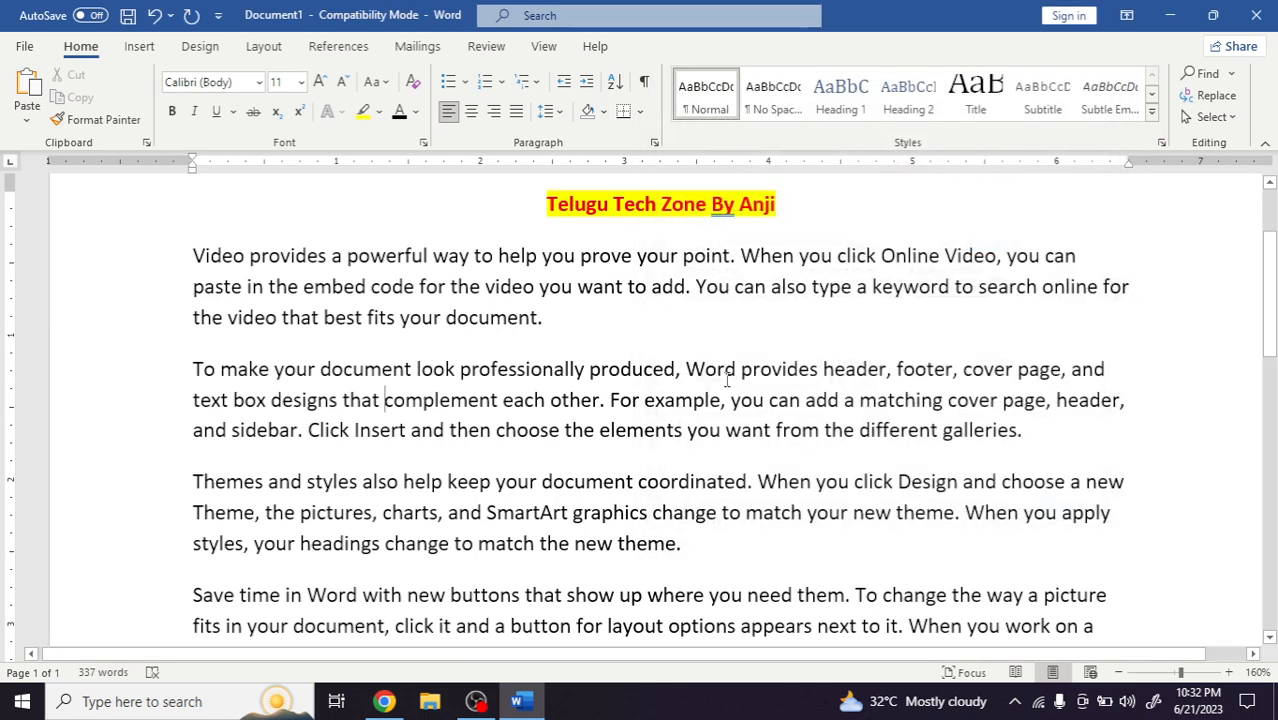
# Step: Add the word WELCOME at the end of the document, separated from the last paragraph by an empty one
pyautogui.moveTo(192, 257); pyautogui.dragTo(234, 258)
pyautogui.moveTo(355, 332); pyautogui.dragTo(867, 539)
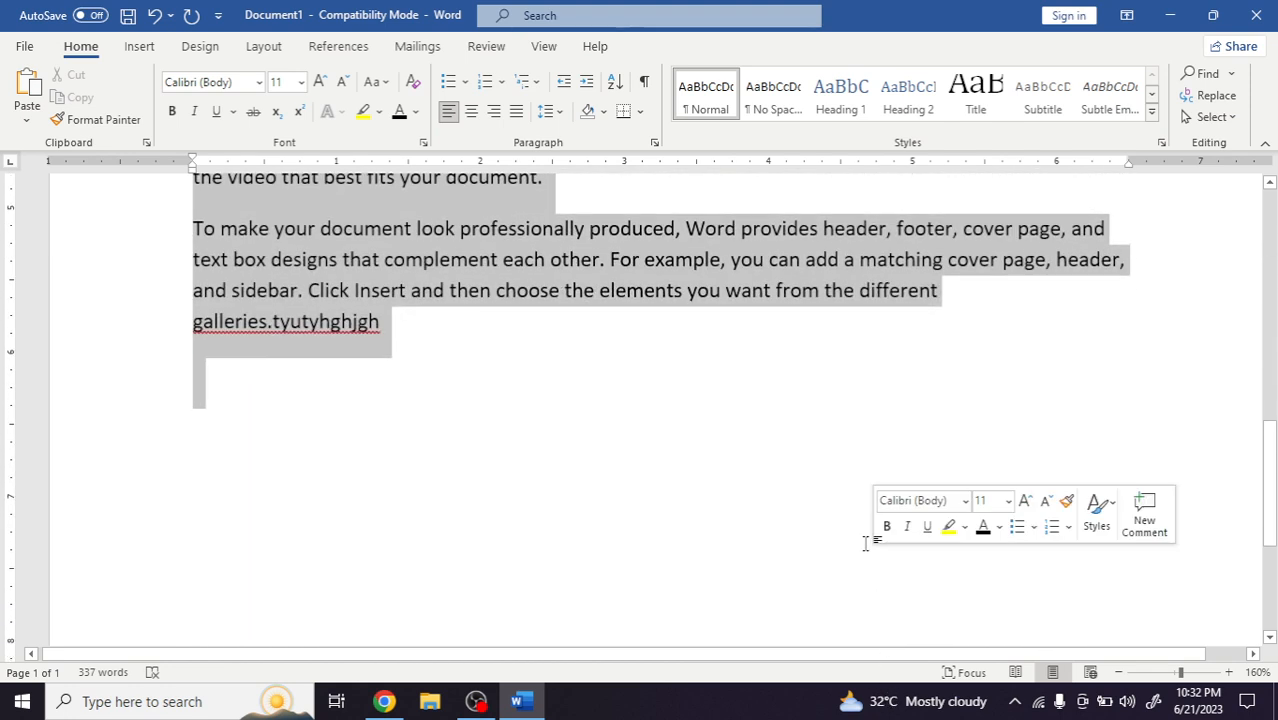
pyautogui.click(418, 336)
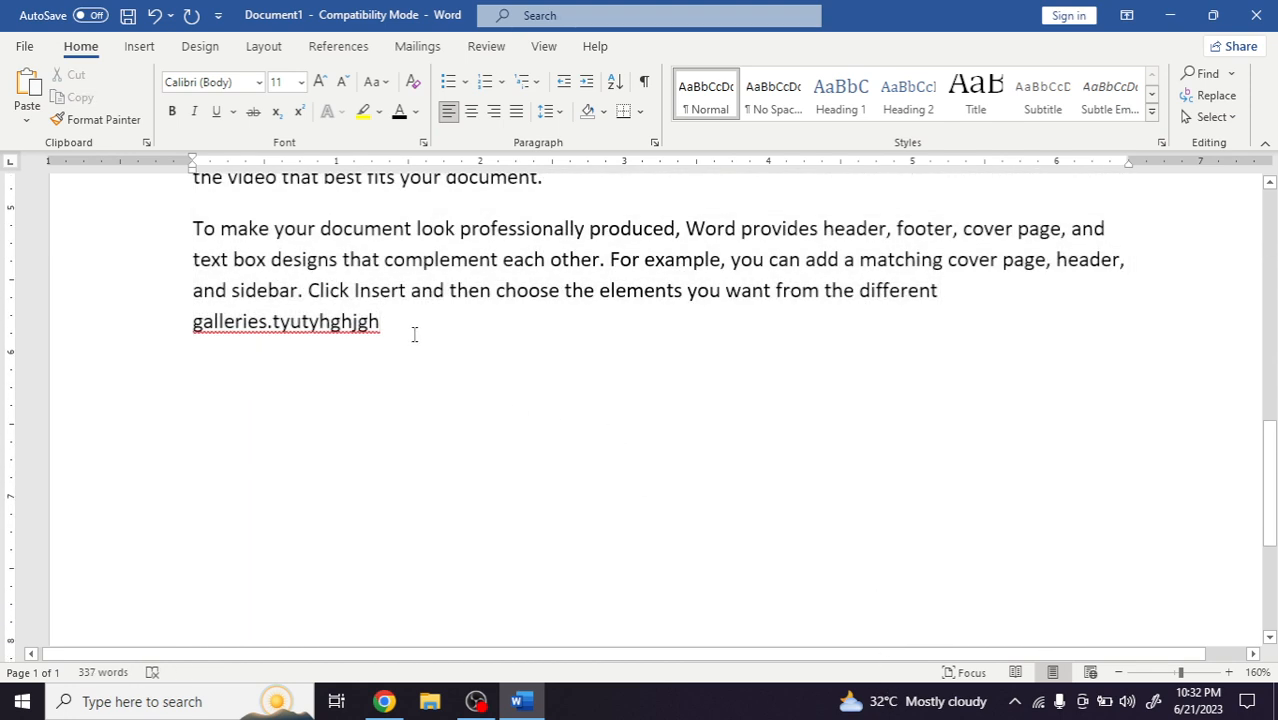
pyautogui.press('Return')
pyautogui.press('Return')
pyautogui.write('WEL')
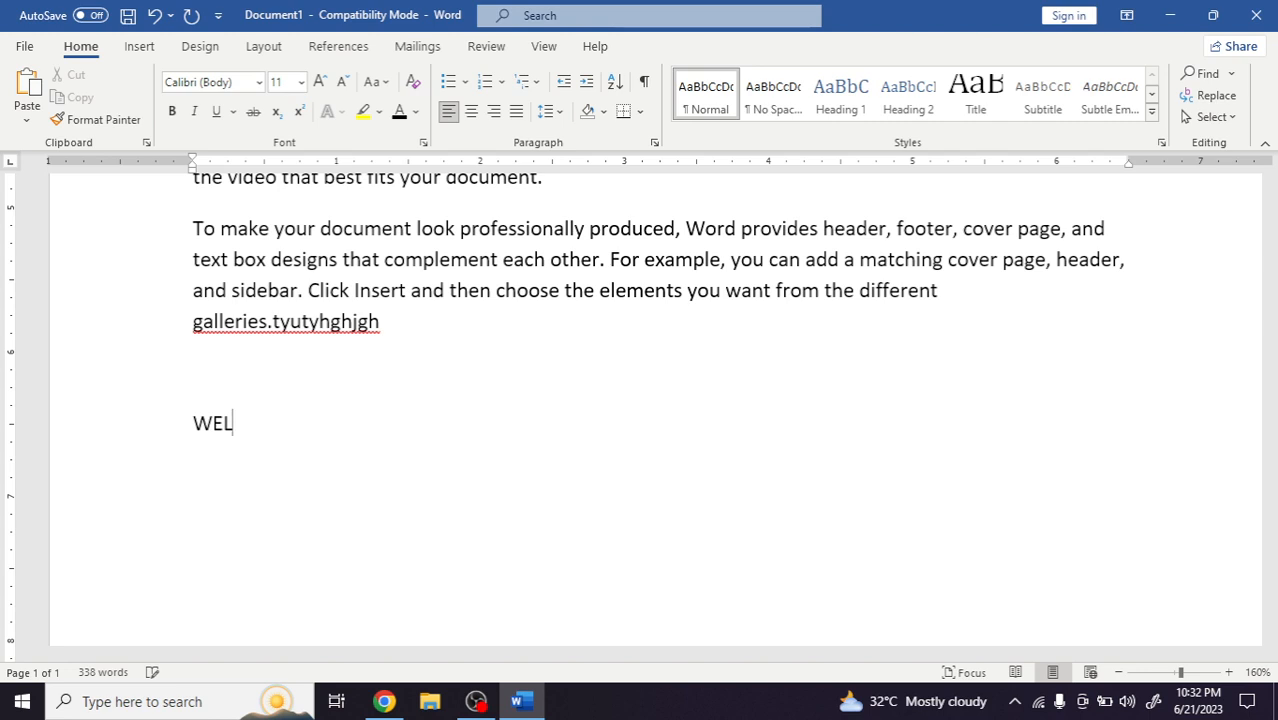
pyautogui.write('COME')
# Step: Insert a space between each pair of letters in the word WELCOME
pyautogui.click(212, 425)
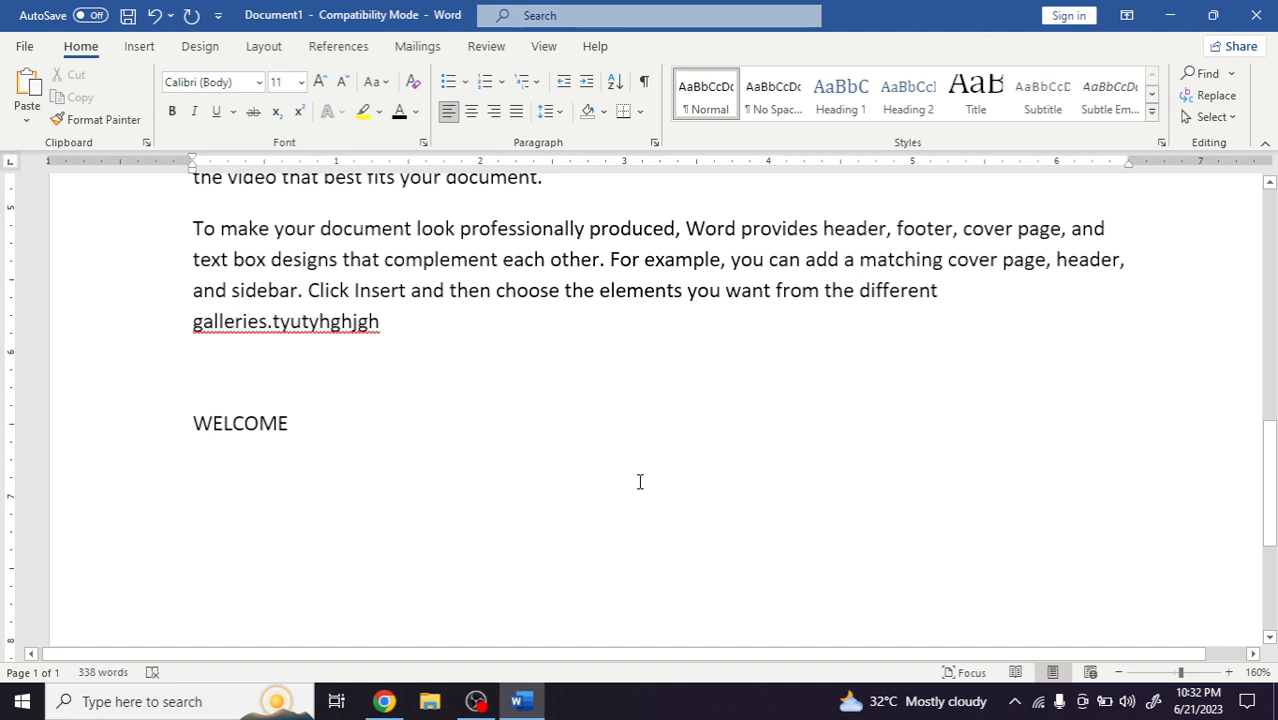
pyautogui.press('Right')
pyautogui.press('Right')
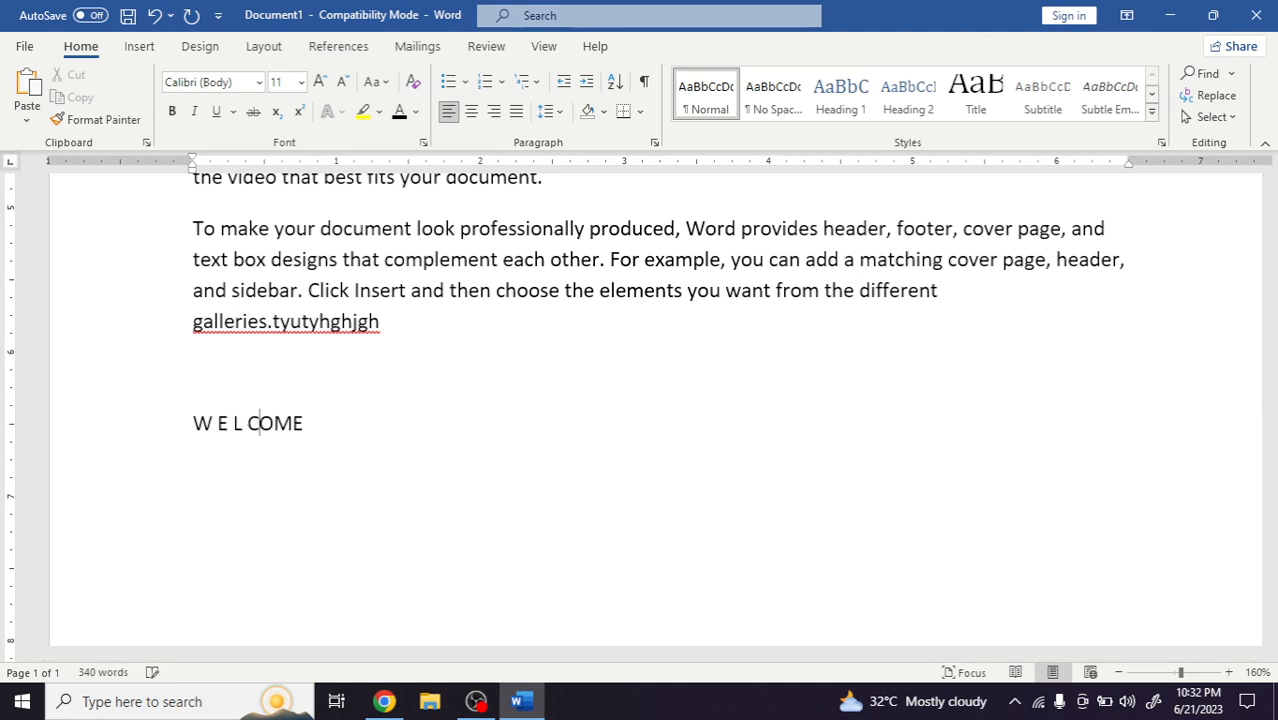
pyautogui.press('Right')
pyautogui.press('Right')
pyautogui.press('Right')
pyautogui.press('Left')
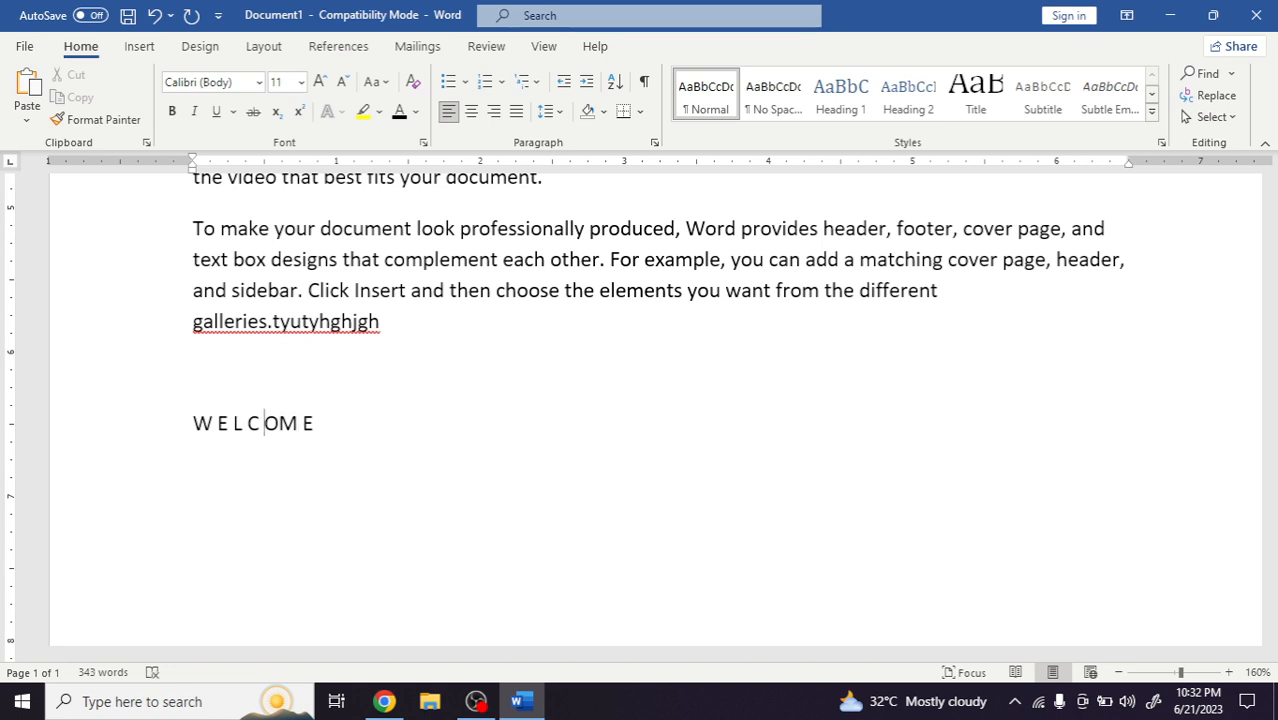
pyautogui.press('Right')
# Step: Remove all the spaces between the letters so the word reads WELCOME
pyautogui.press('Right')
pyautogui.press('Right')
pyautogui.press('BackSpace')
pyautogui.press('Left')
pyautogui.press('BackSpace')
pyautogui.press('Left')
pyautogui.press('BackSpace')
pyautogui.press('Left')
pyautogui.press('BackSpace')
pyautogui.press('Left')
pyautogui.press('BackSpace')
pyautogui.press('Left')
pyautogui.press('BackSpace')
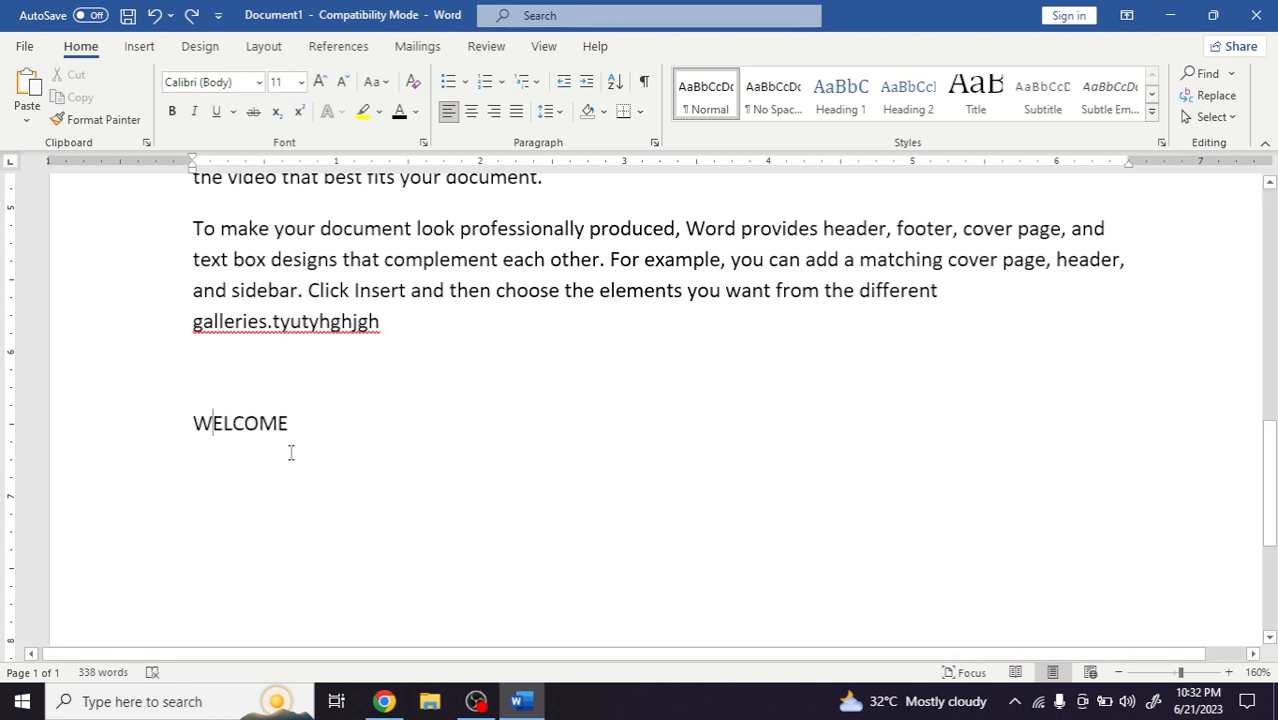
# Step: Preview Expanded and Condensed character spacing for the word WELCOME in the advanced font settings, ending on Expanded
pyautogui.moveTo(295, 422); pyautogui.dragTo(192, 428)
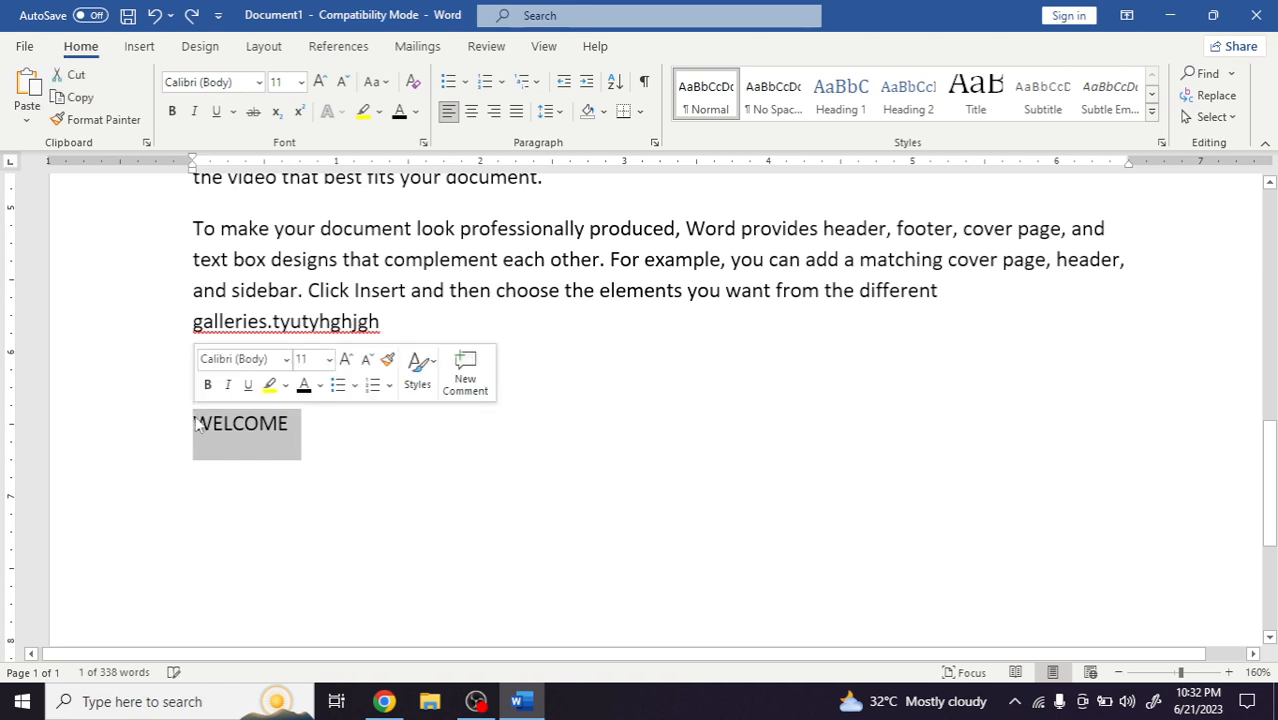
pyautogui.click(424, 143)
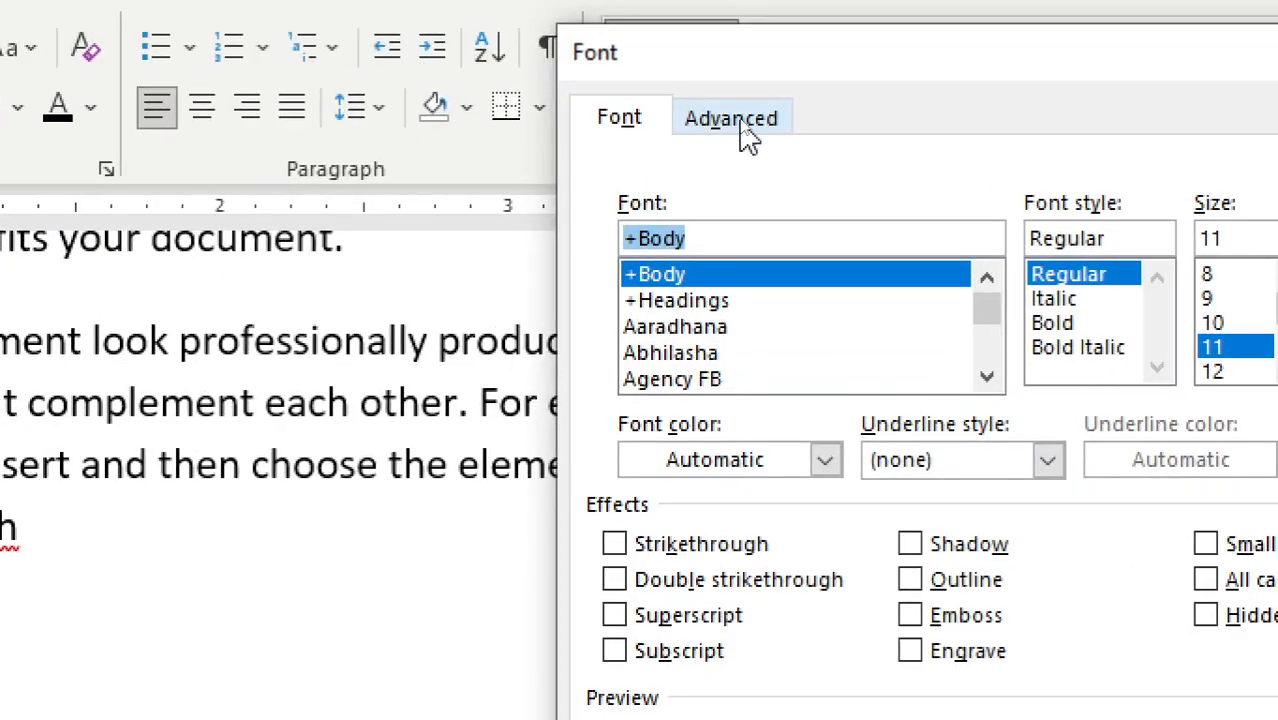
pyautogui.click(742, 122)
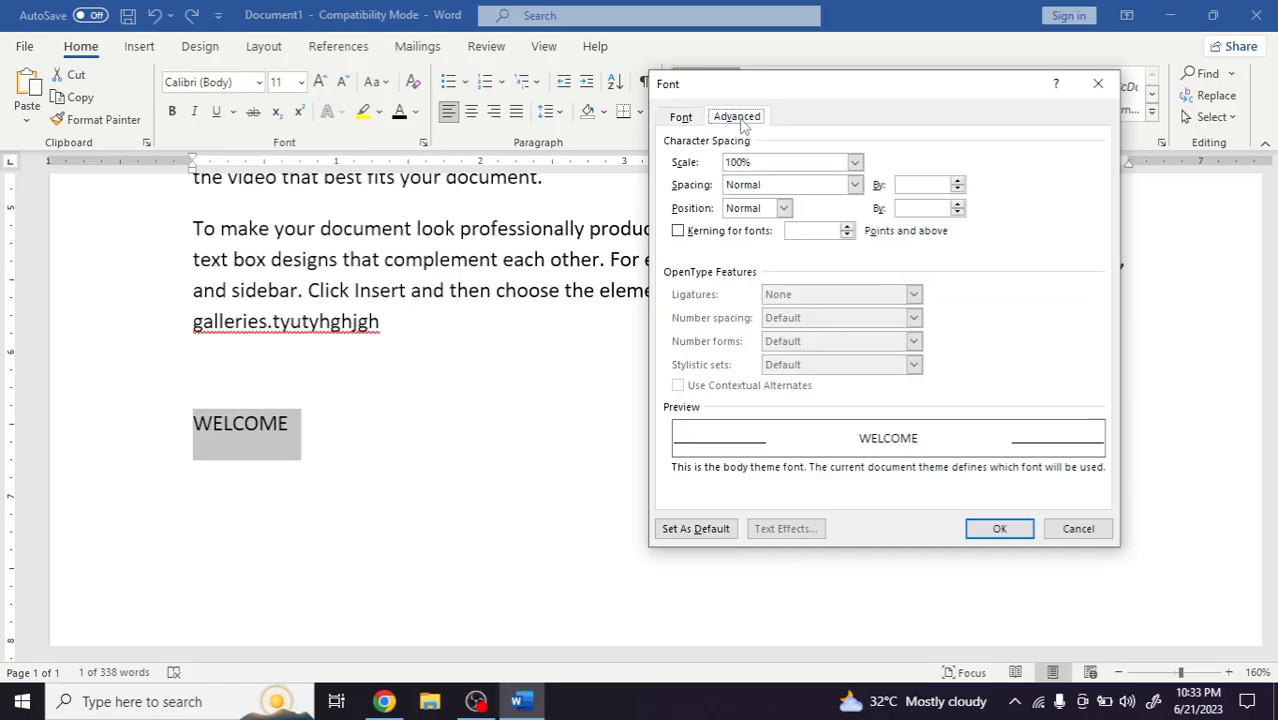
pyautogui.click(855, 186)
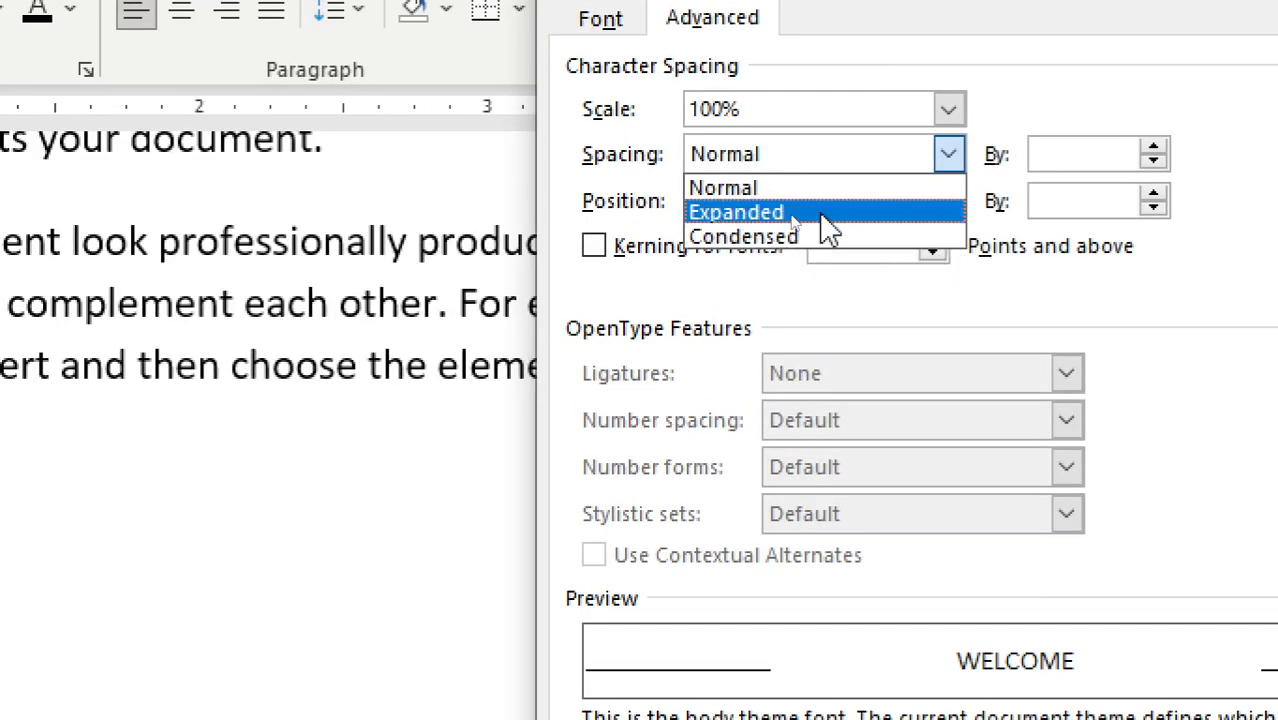
pyautogui.click(819, 211)
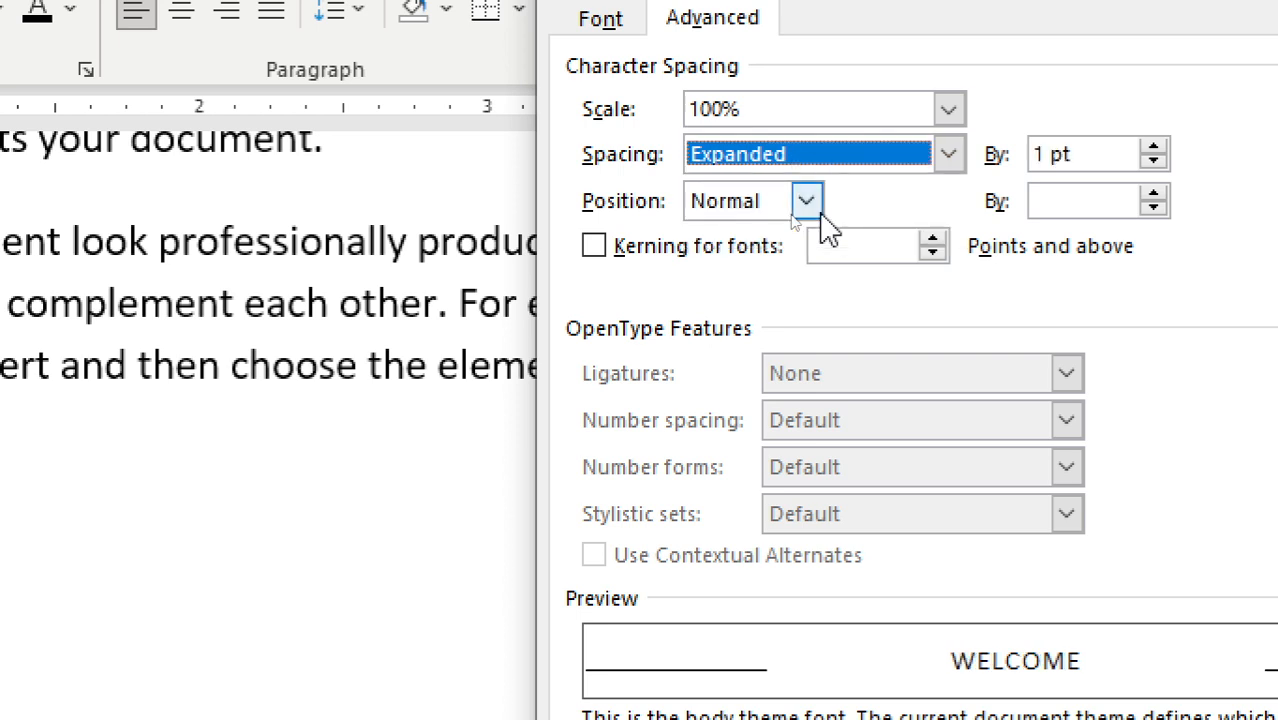
pyautogui.click(893, 160)
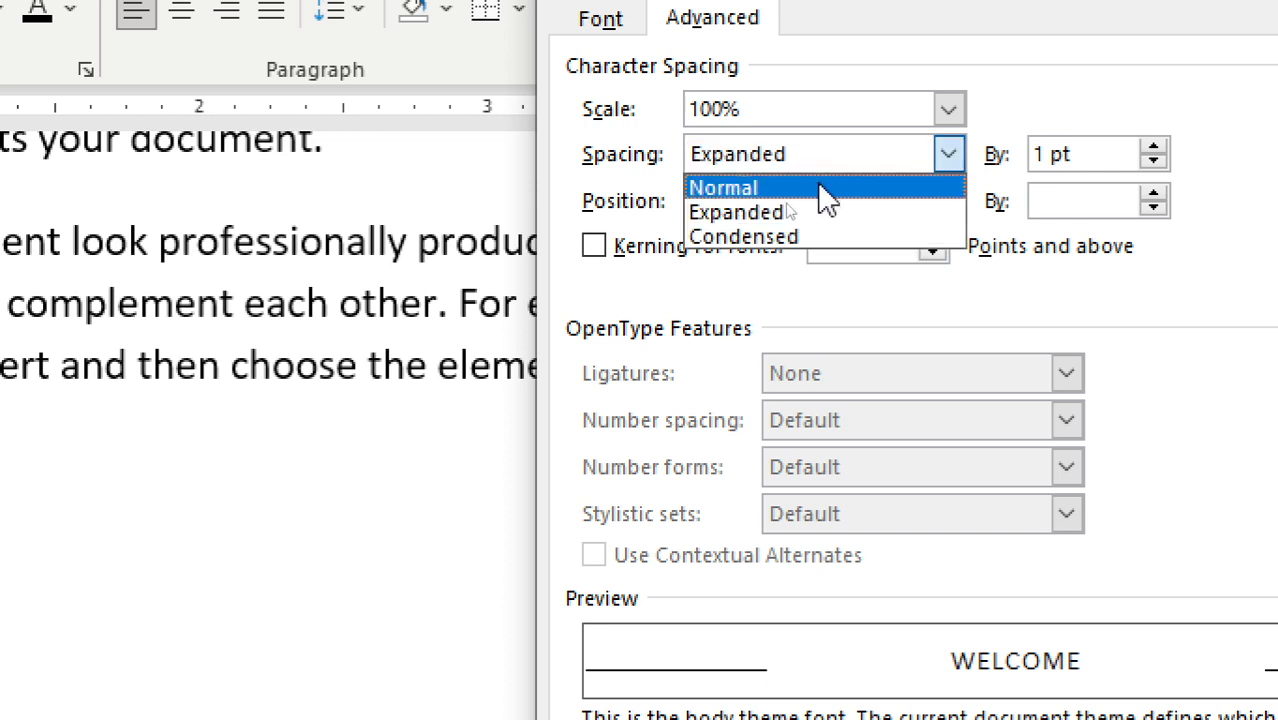
pyautogui.click(799, 233)
pyautogui.click(819, 152)
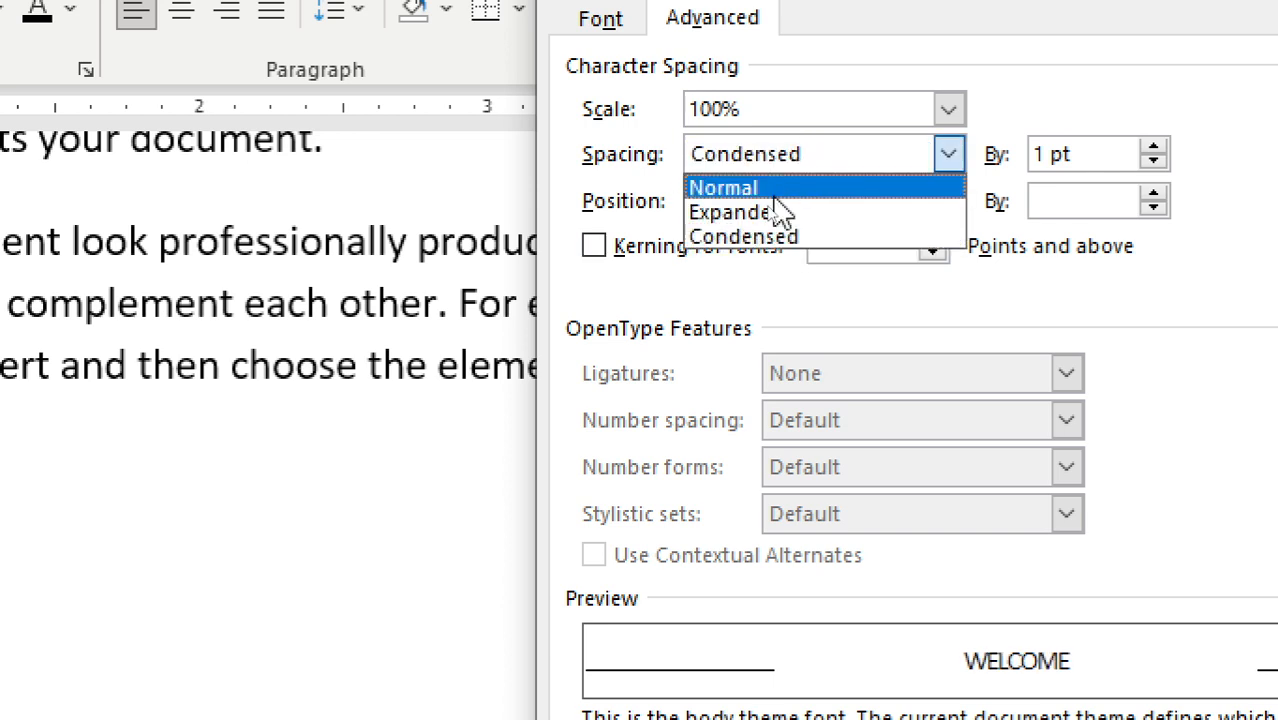
pyautogui.click(765, 212)
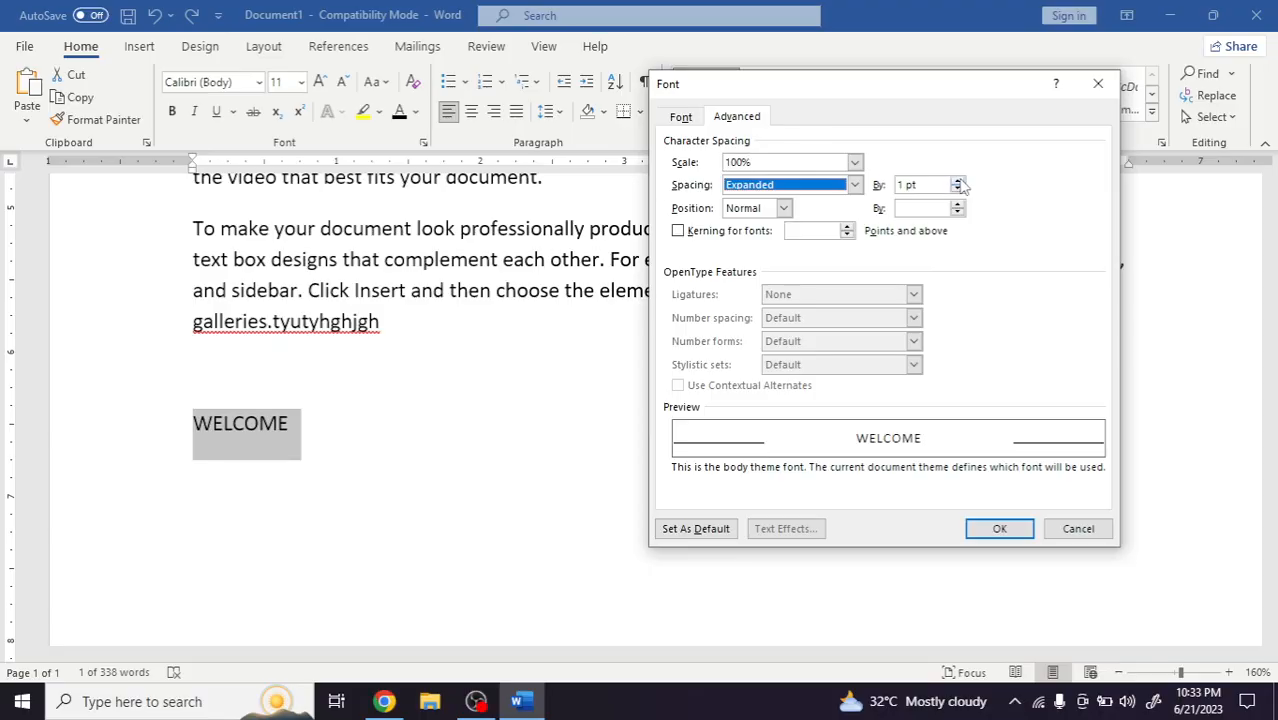
# Step: Increase the Expanded spacing amount for WELCOME to 11.4 pt and apply it
pyautogui.click(958, 181)
pyautogui.click(958, 181)
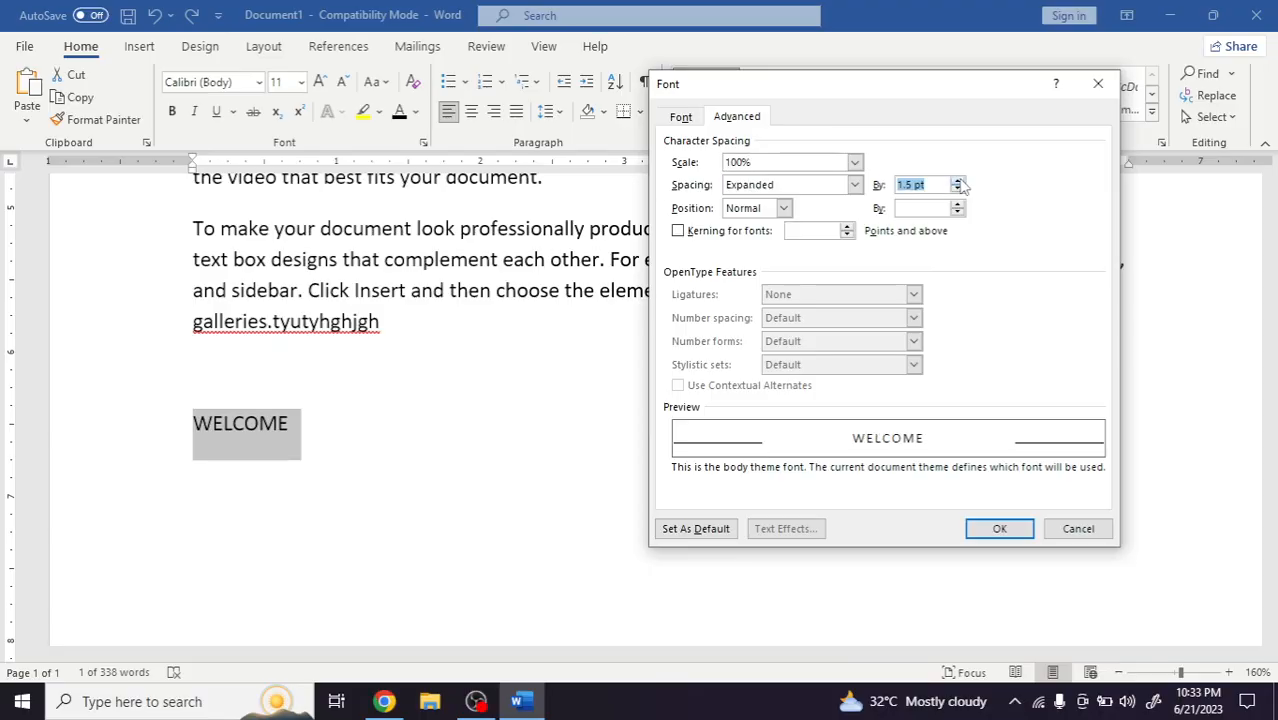
pyautogui.click(958, 182)
pyautogui.click(958, 182)
pyautogui.click(958, 182)
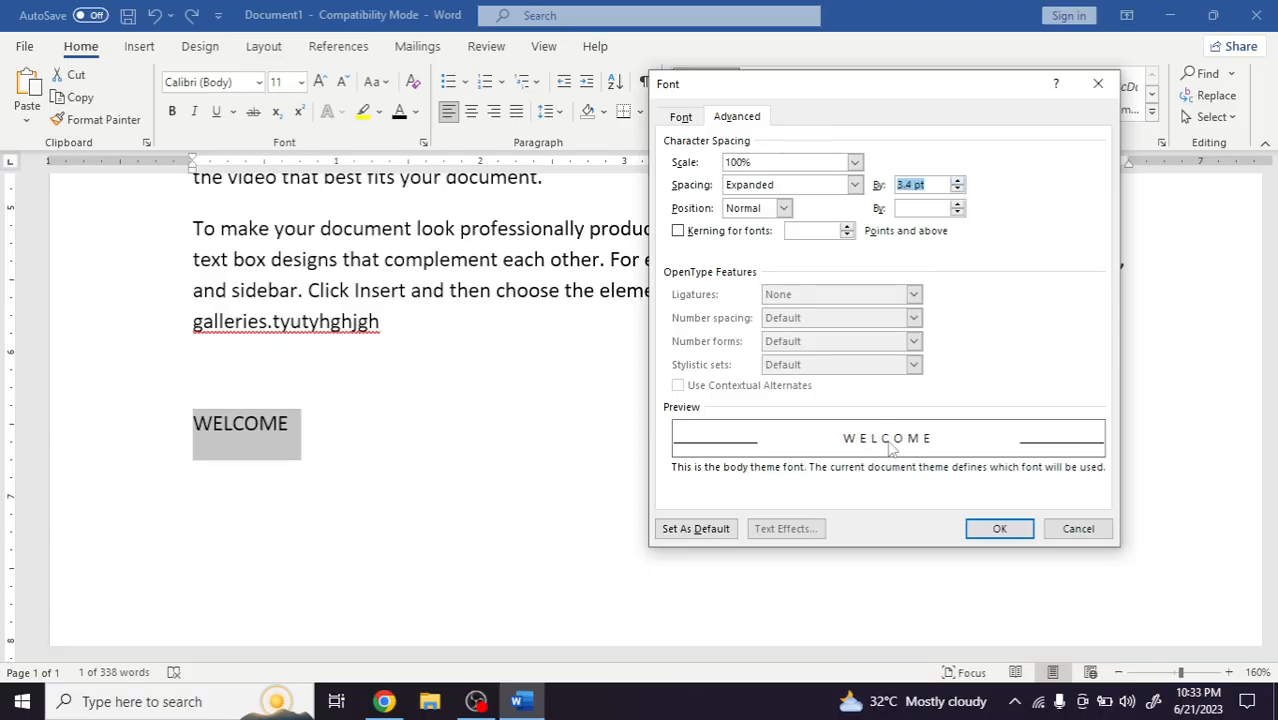
pyautogui.click(958, 181)
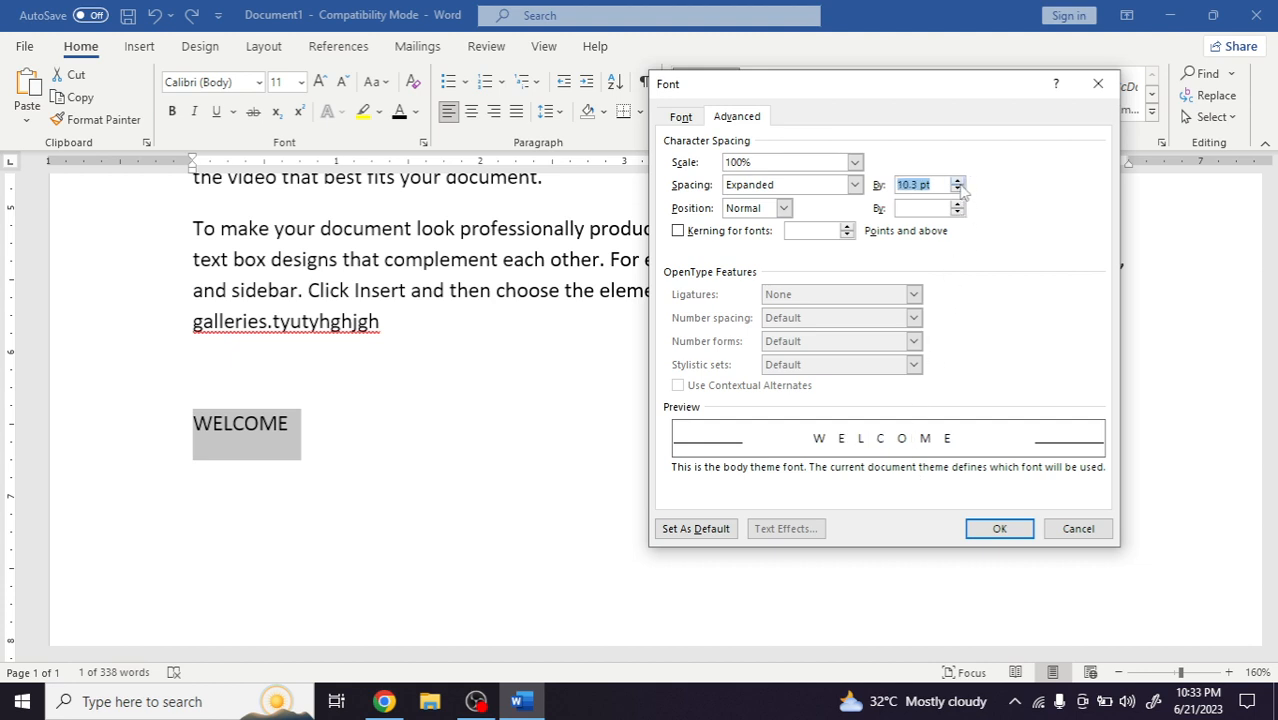
pyautogui.click(1000, 528)
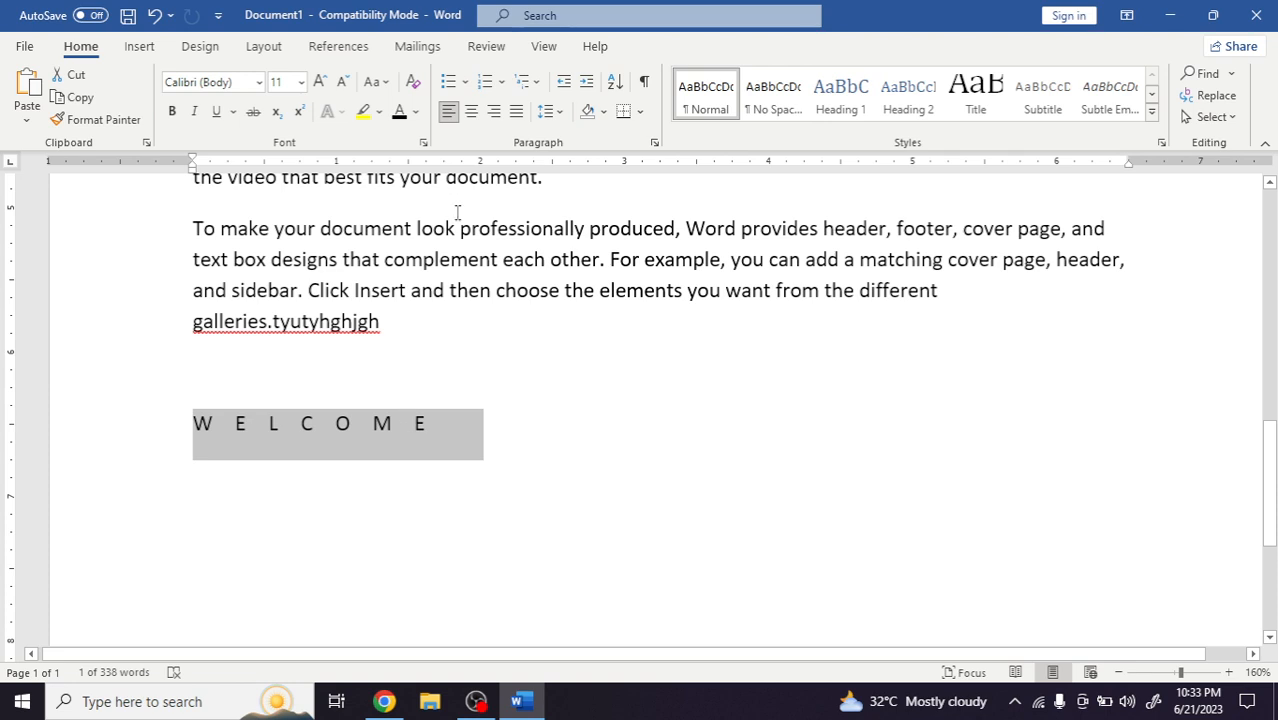
# Step: Change the character spacing of WELCOME to Condensed and apply it
pyautogui.click(423, 142)
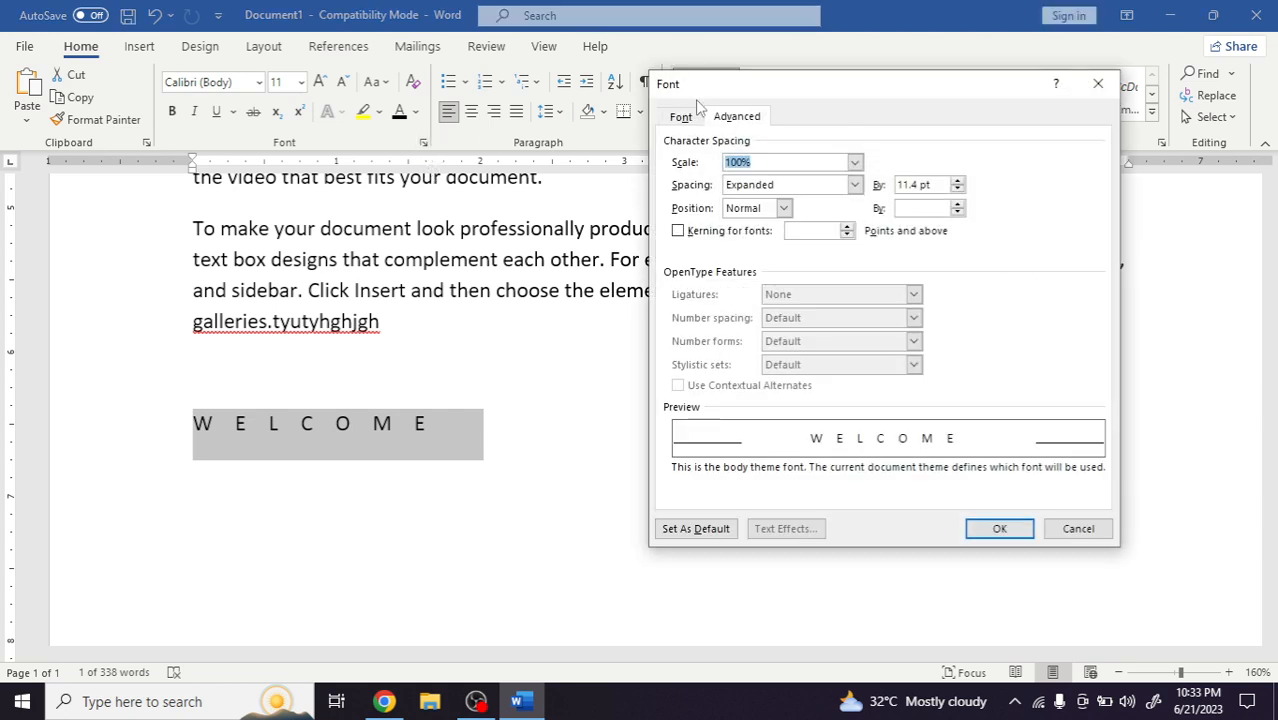
pyautogui.click(737, 118)
pyautogui.click(855, 185)
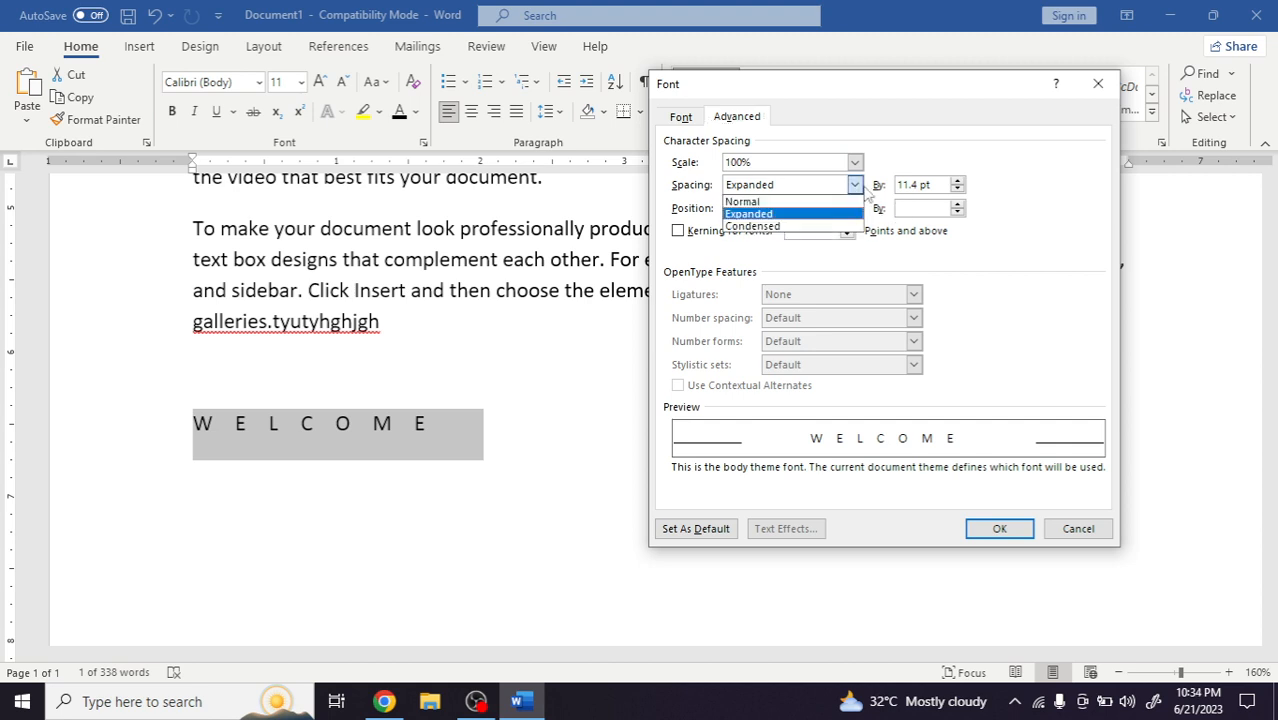
pyautogui.click(838, 226)
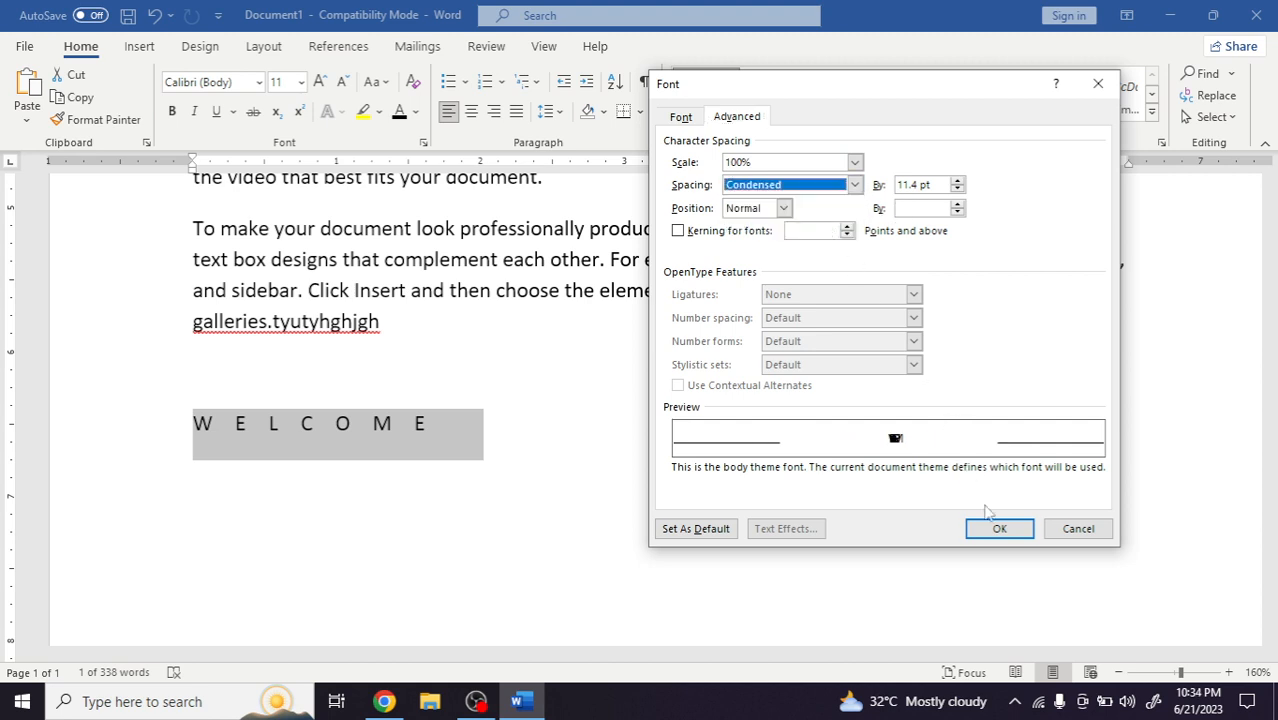
pyautogui.click(997, 532)
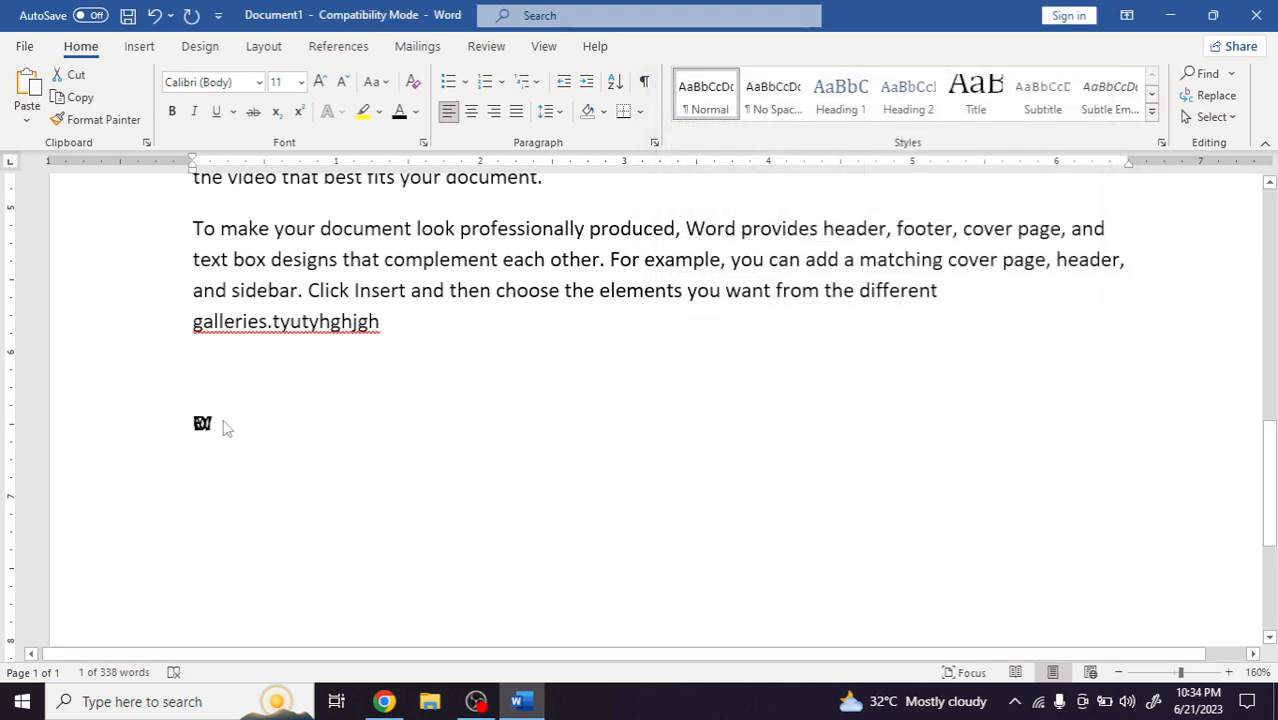
# Step: Set the character spacing of WELCOME back to Normal and apply it
pyautogui.click(423, 142)
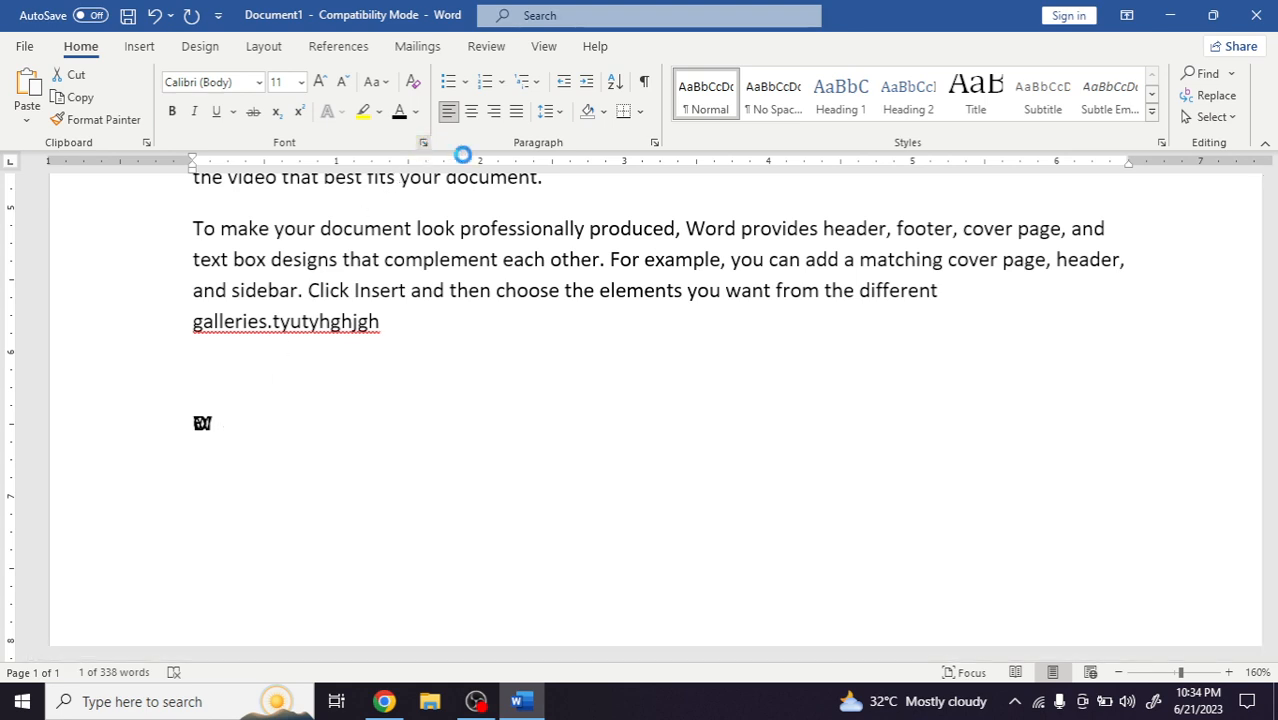
pyautogui.click(855, 185)
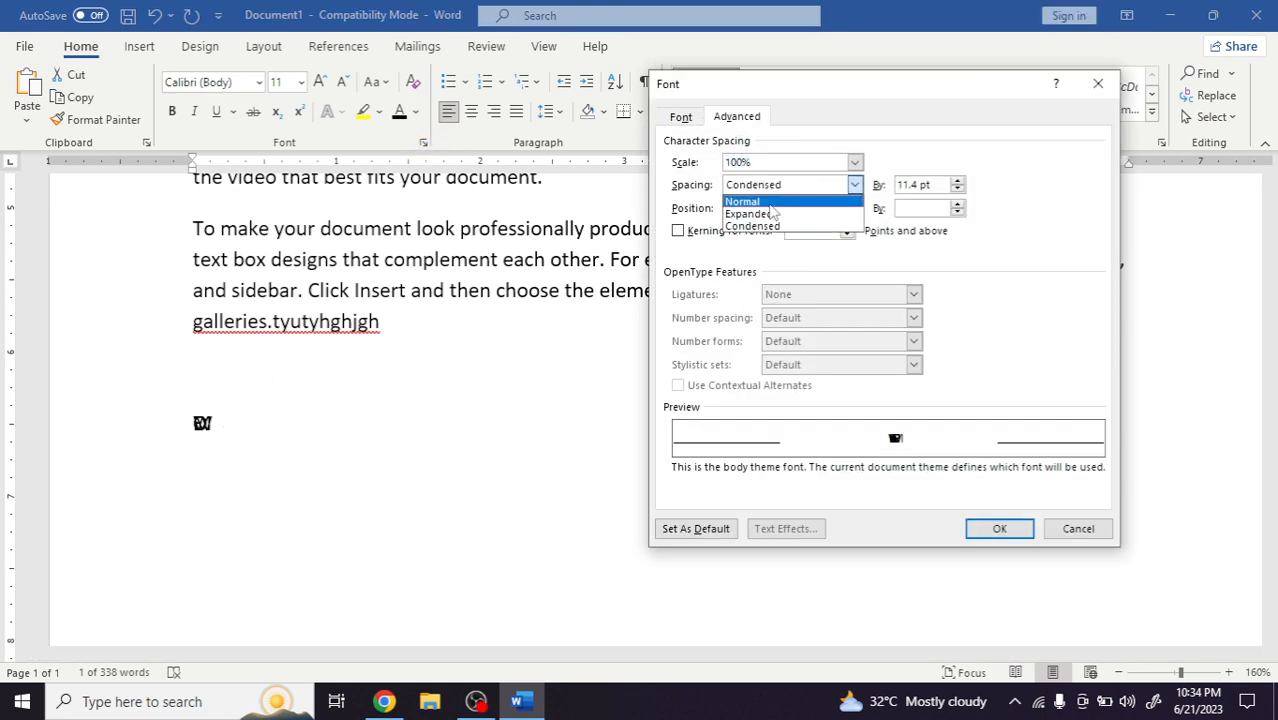
pyautogui.click(770, 204)
pyautogui.click(1000, 530)
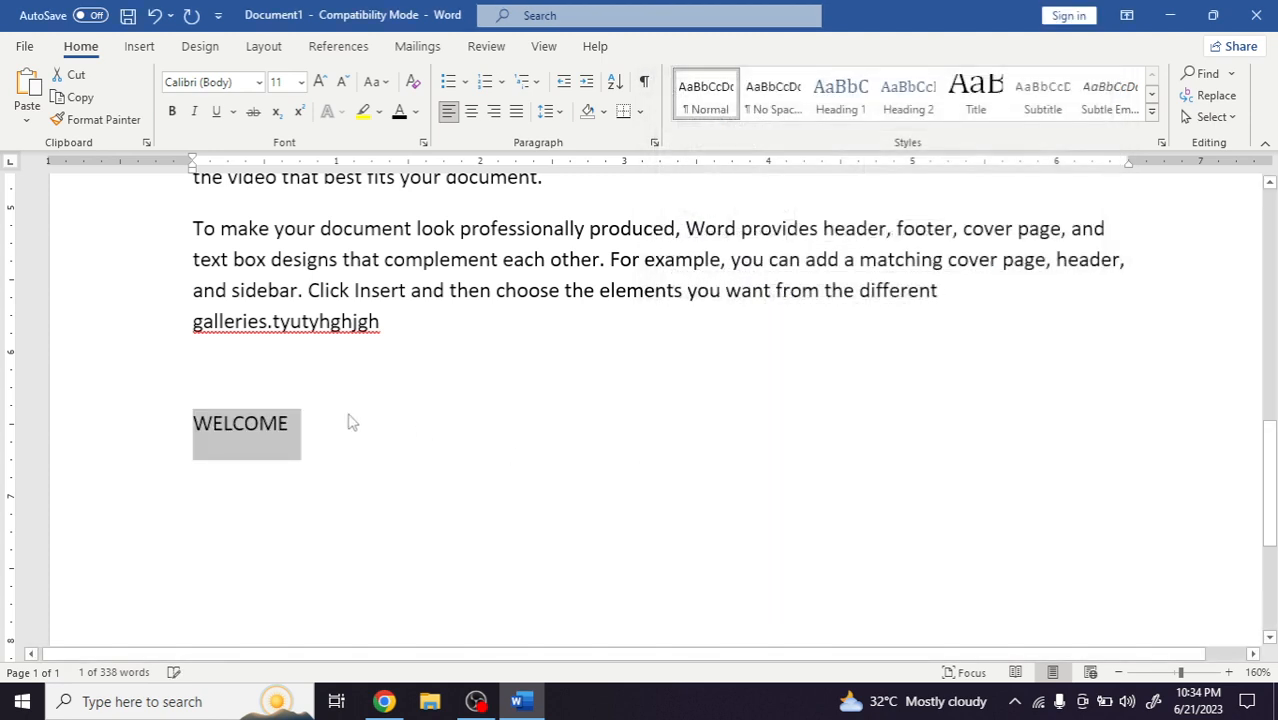
# Step: Set the character scale of WELCOME to 50% in the advanced font settings and apply it
pyautogui.click(424, 143)
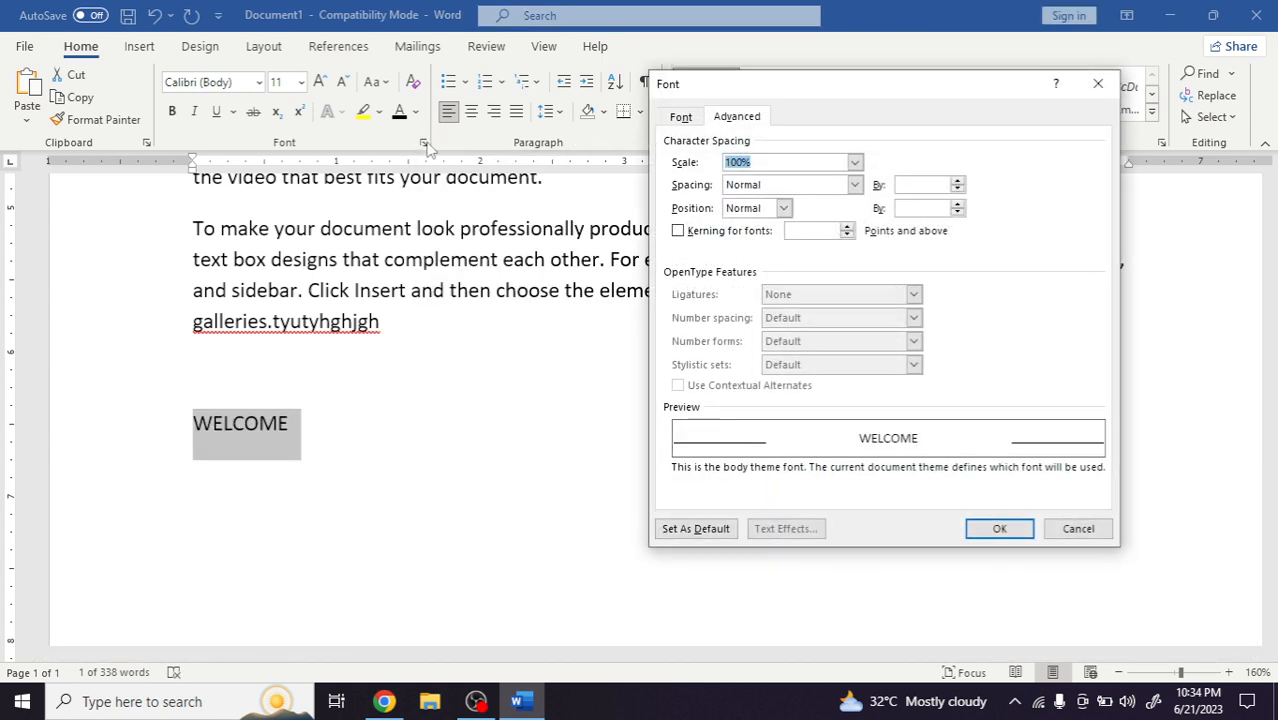
pyautogui.click(858, 163)
pyautogui.click(866, 172)
pyautogui.click(853, 166)
pyautogui.click(759, 252)
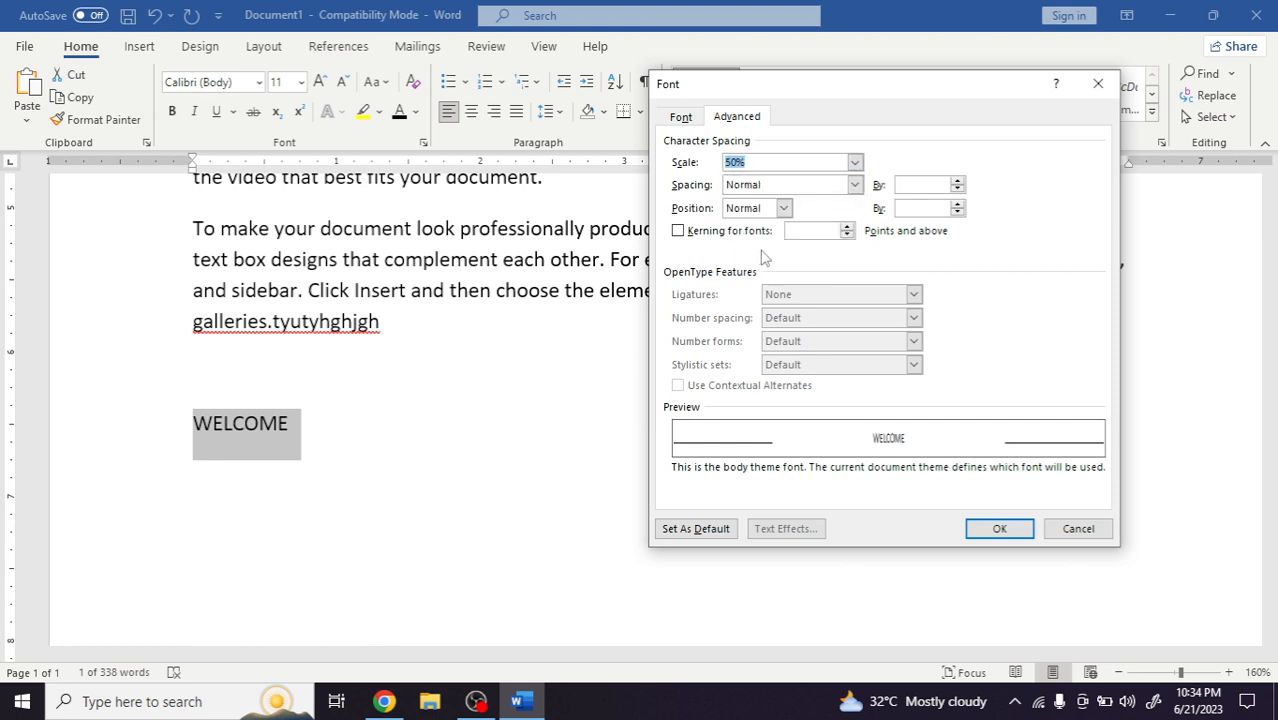
pyautogui.click(1017, 531)
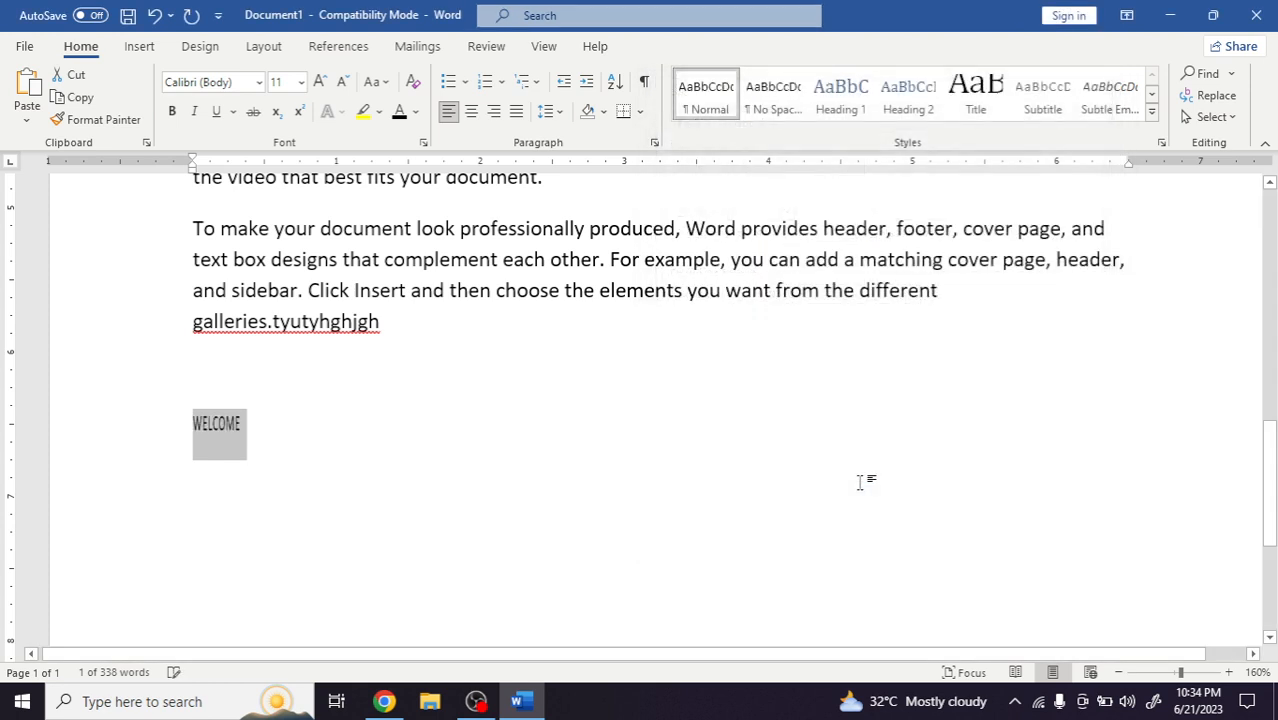
# Step: Set the character scale of the word WELCOME to 200% and apply it
pyautogui.click(250, 424)
pyautogui.moveTo(251, 422); pyautogui.dragTo(161, 420)
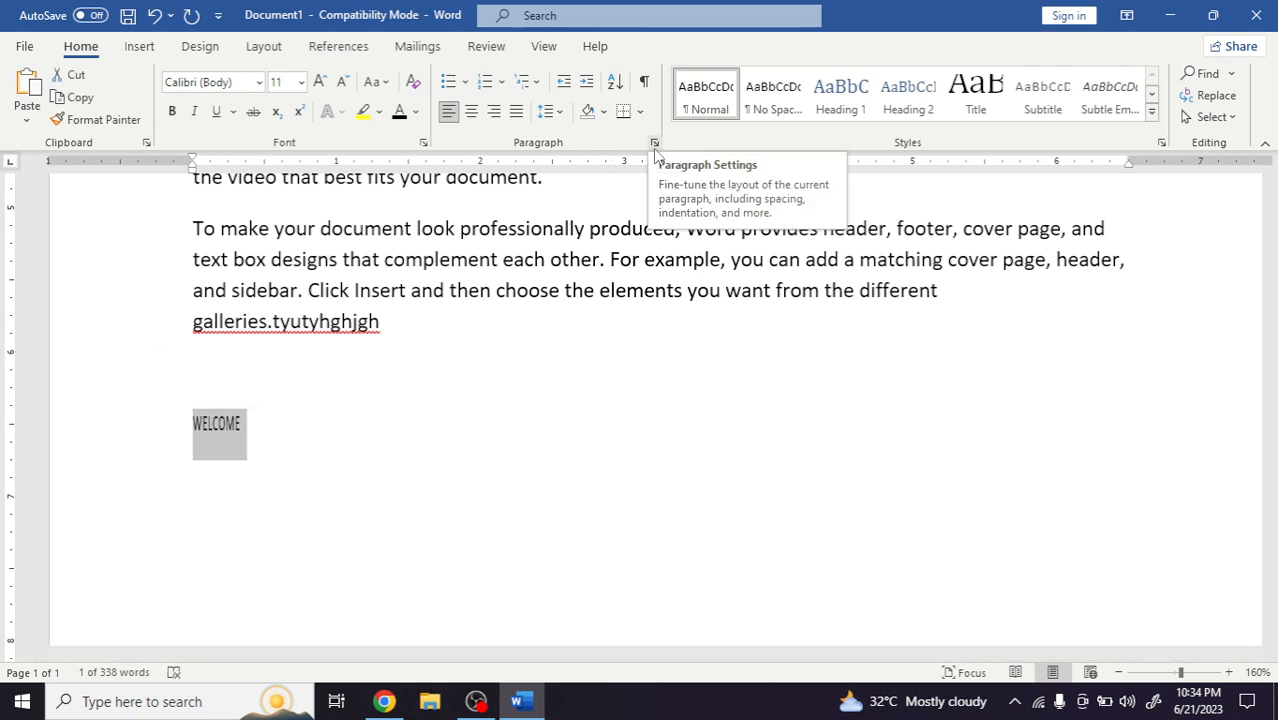
pyautogui.click(423, 143)
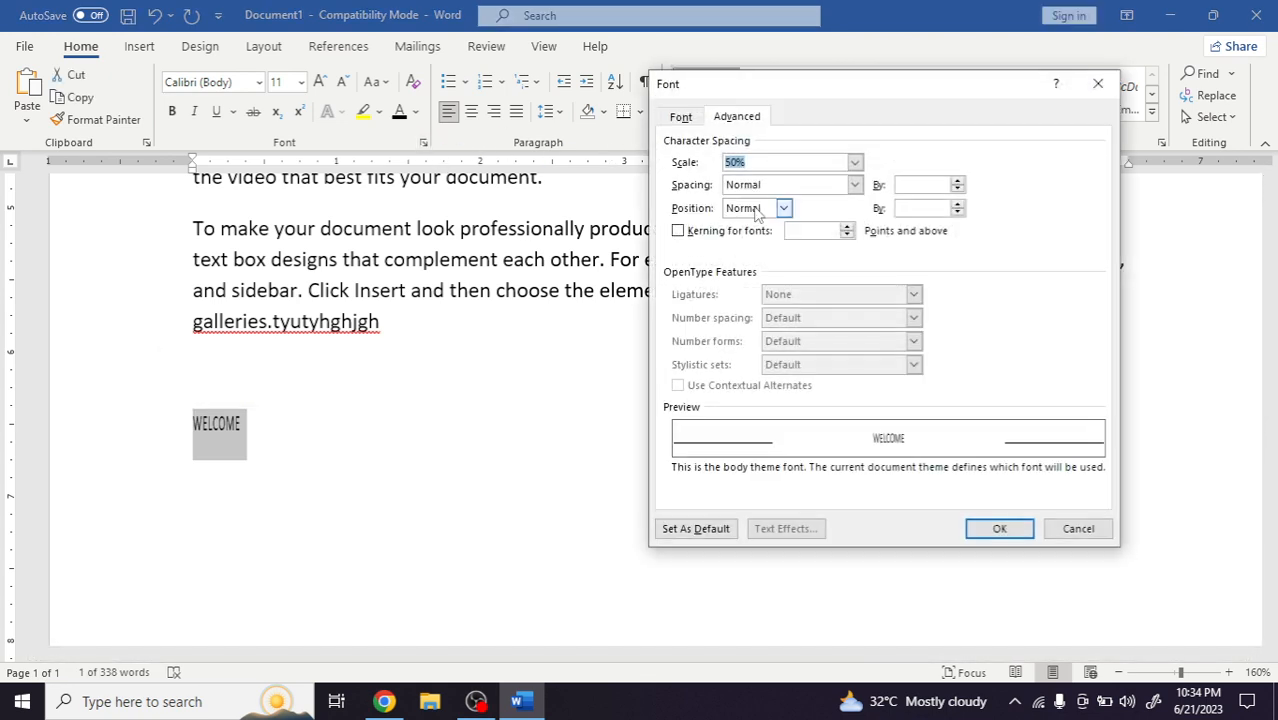
pyautogui.click(854, 162)
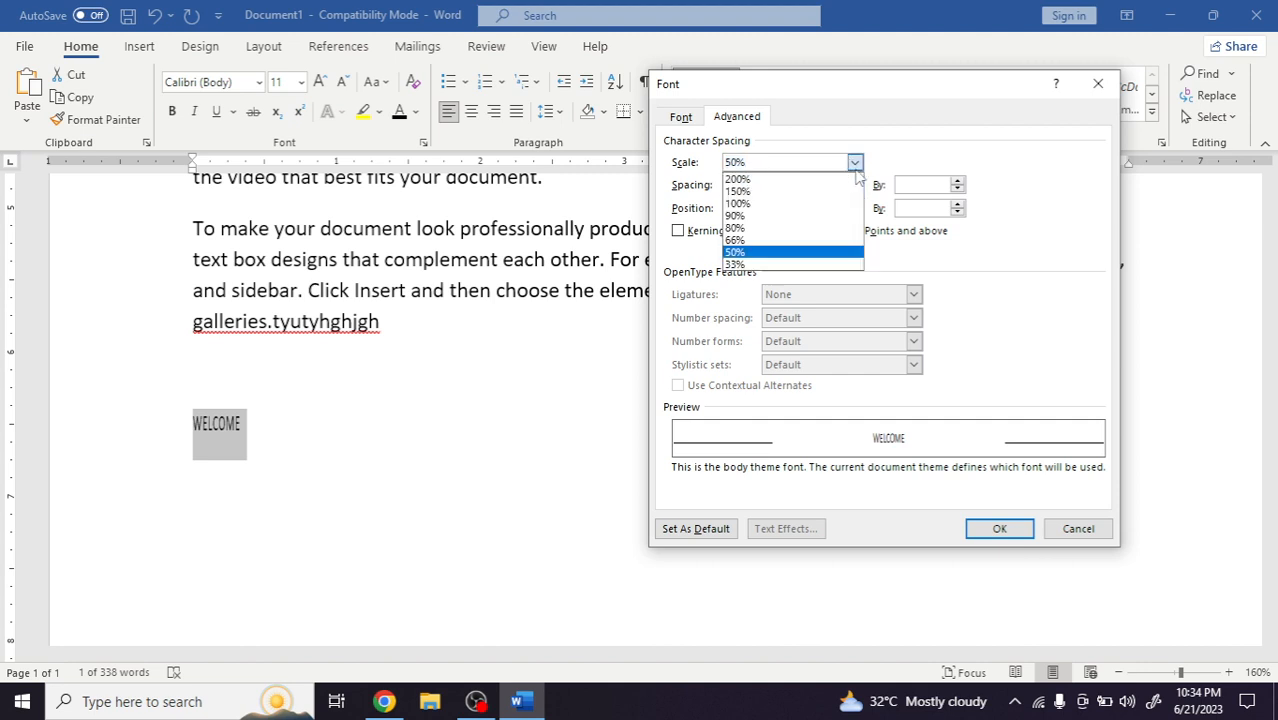
pyautogui.click(760, 170)
pyautogui.click(1000, 529)
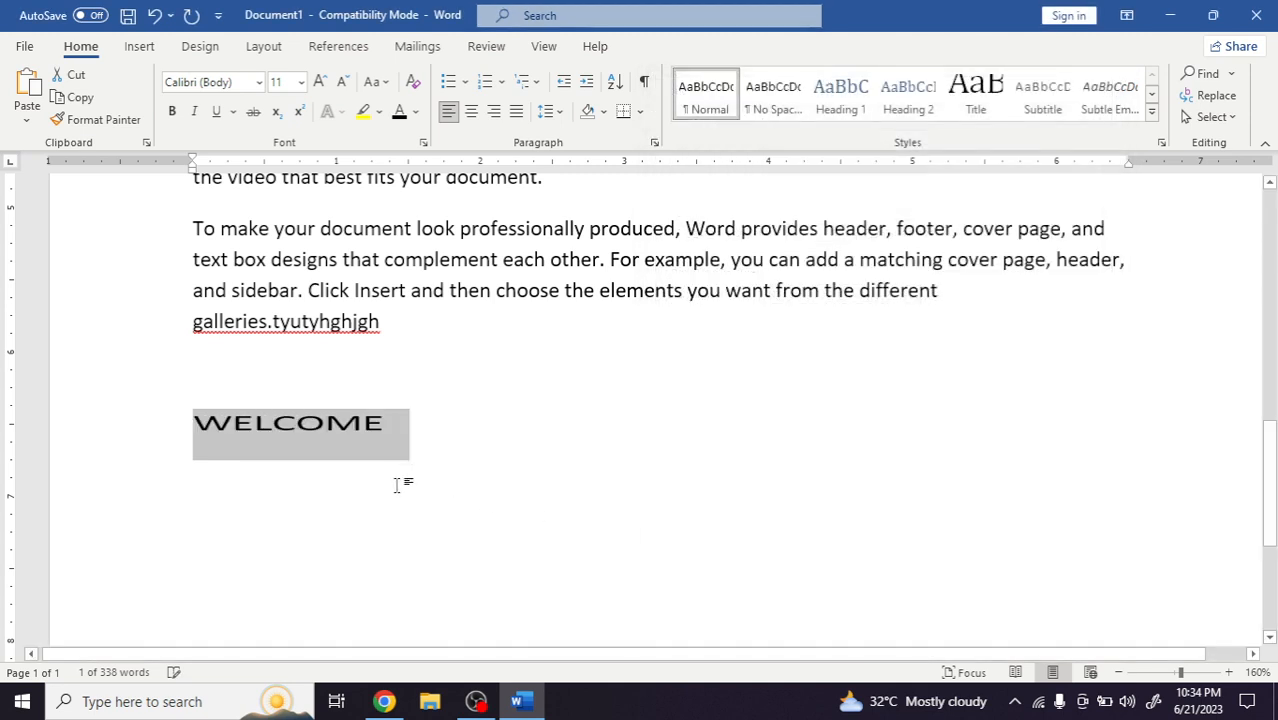
# Step: Return the character scale of the word WELCOME to 100%, apply it and deselect the word
pyautogui.click(397, 430)
pyautogui.click(148, 413)
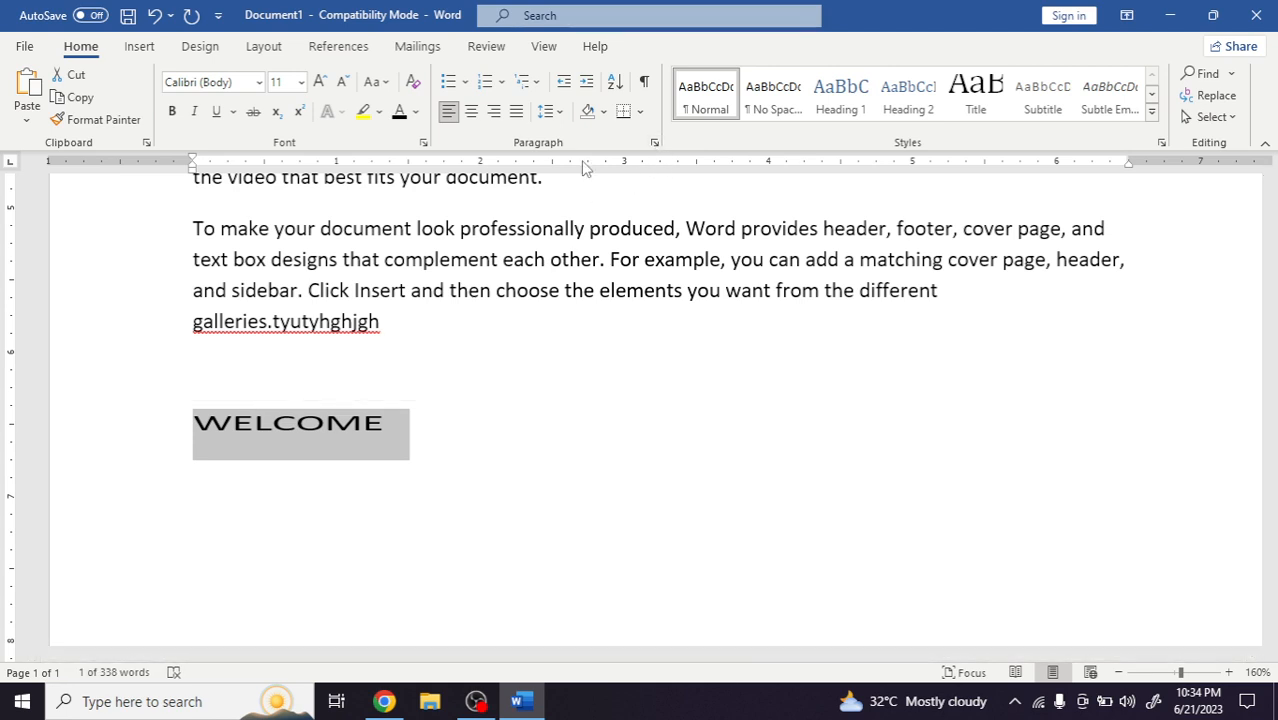
pyautogui.click(424, 147)
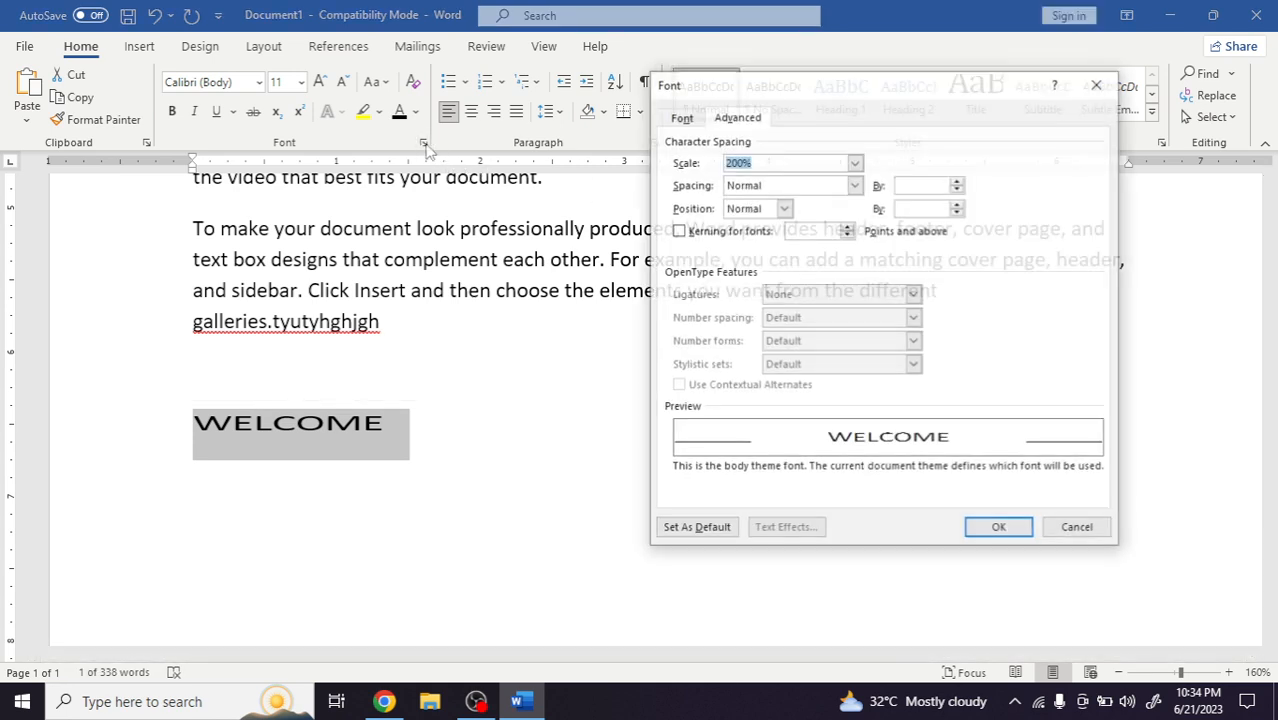
pyautogui.click(835, 163)
pyautogui.click(855, 162)
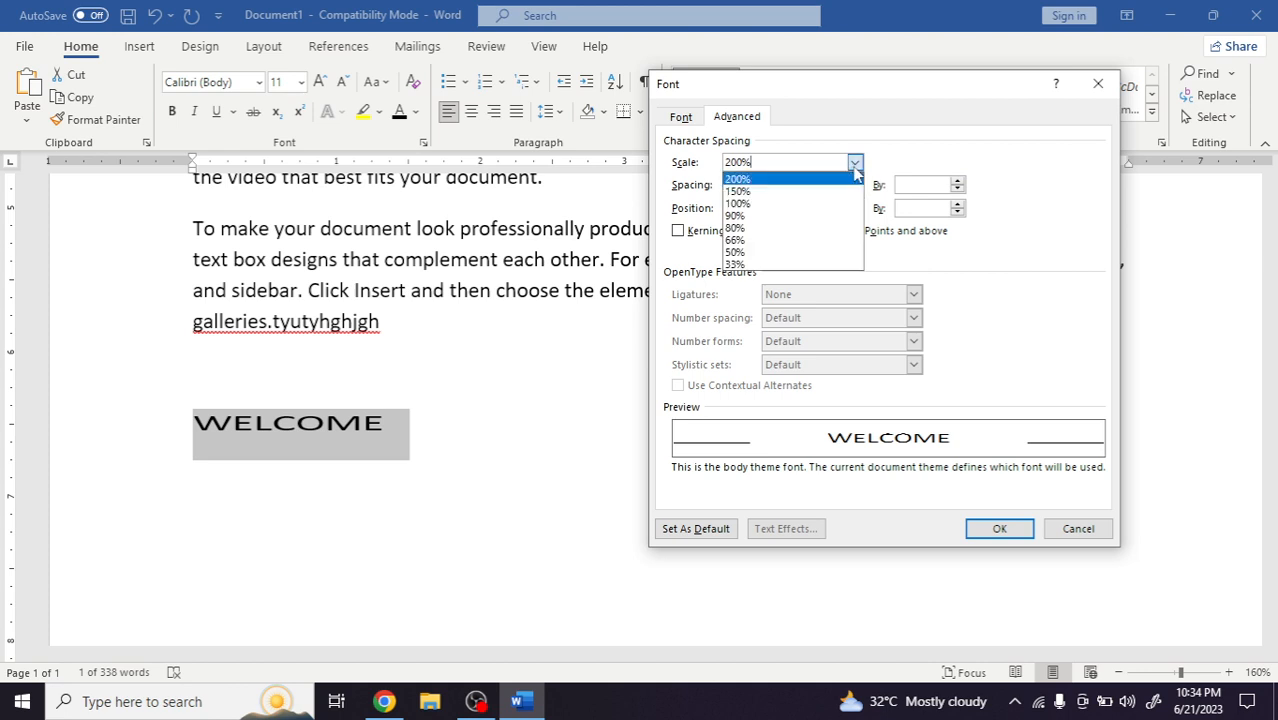
pyautogui.click(748, 197)
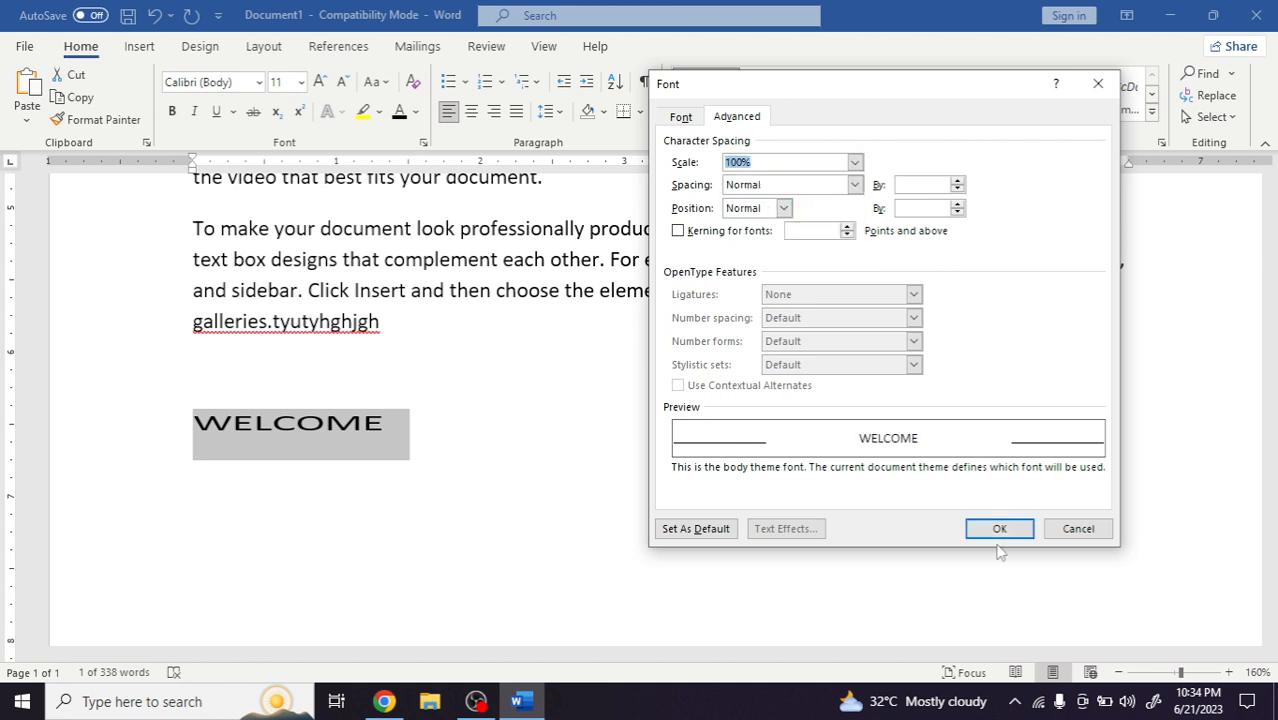
pyautogui.click(1000, 529)
pyautogui.click(295, 442)
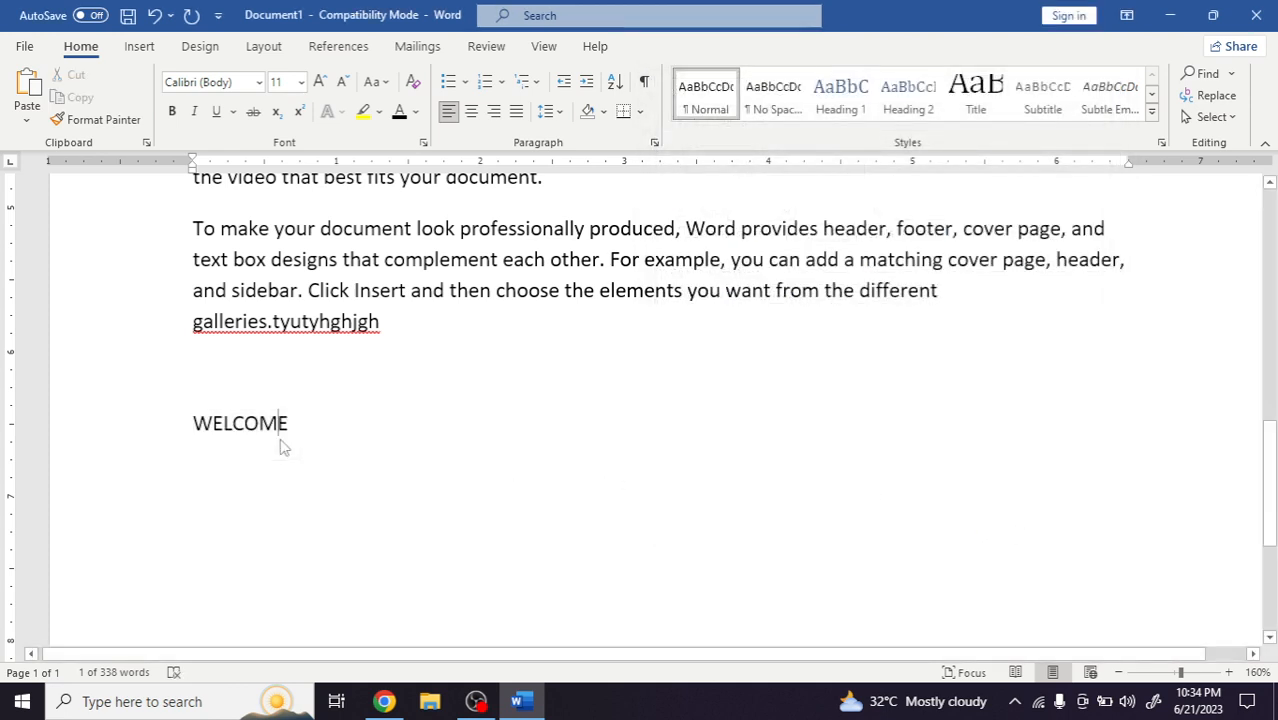
# Step: Set the character position of the first two body paragraphs to Raised by 8 pt in the advanced font settings and apply it
pyautogui.scroll(20, 360, 362)
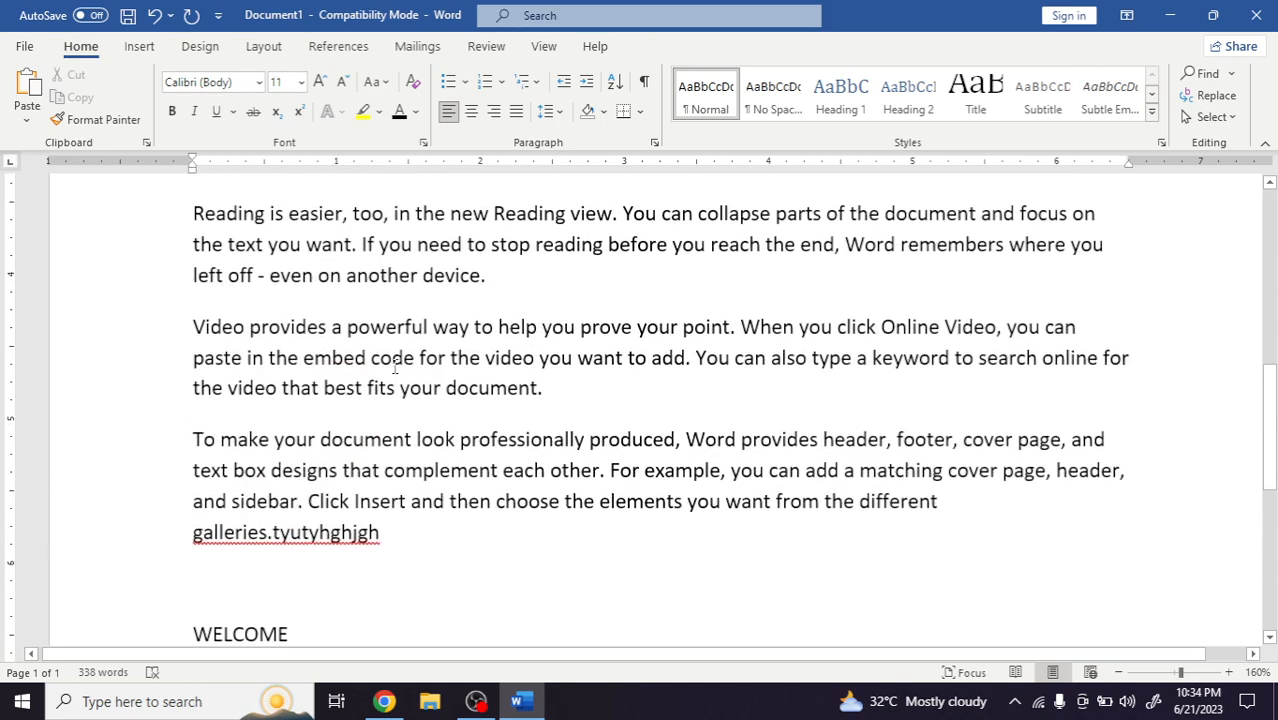
pyautogui.scroll(2, 331, 358)
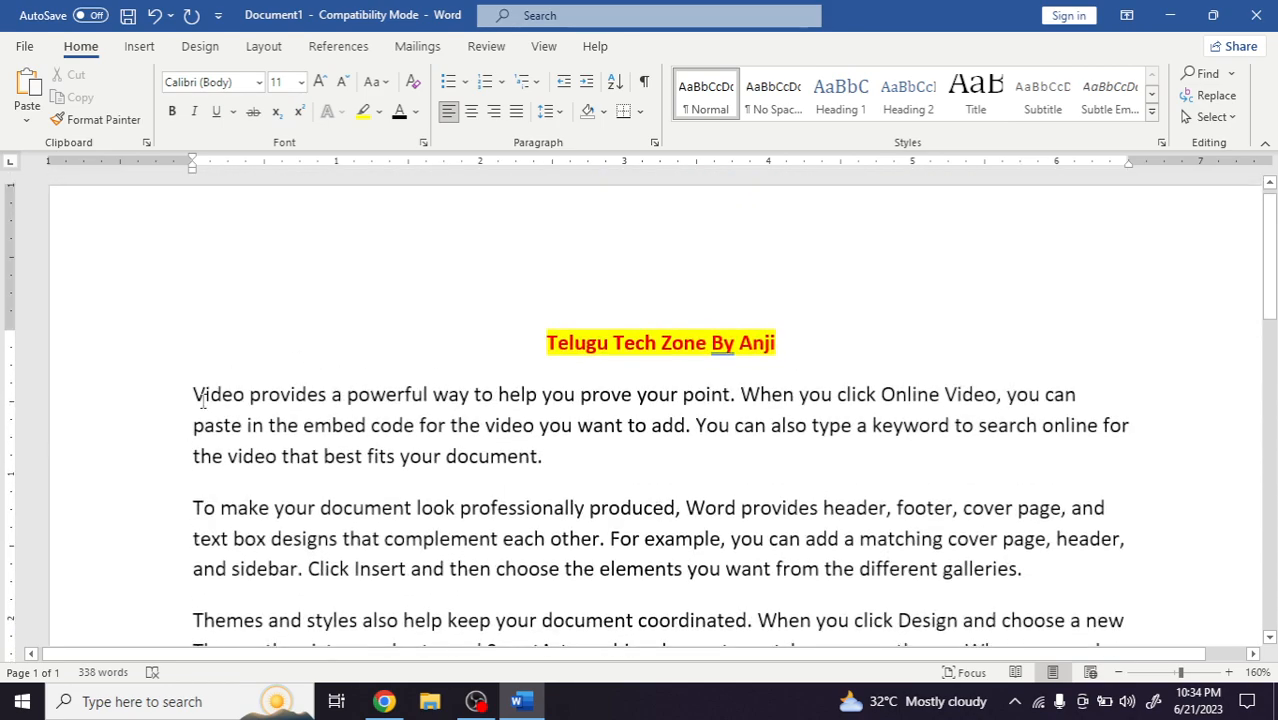
pyautogui.moveTo(193, 394); pyautogui.dragTo(1035, 572)
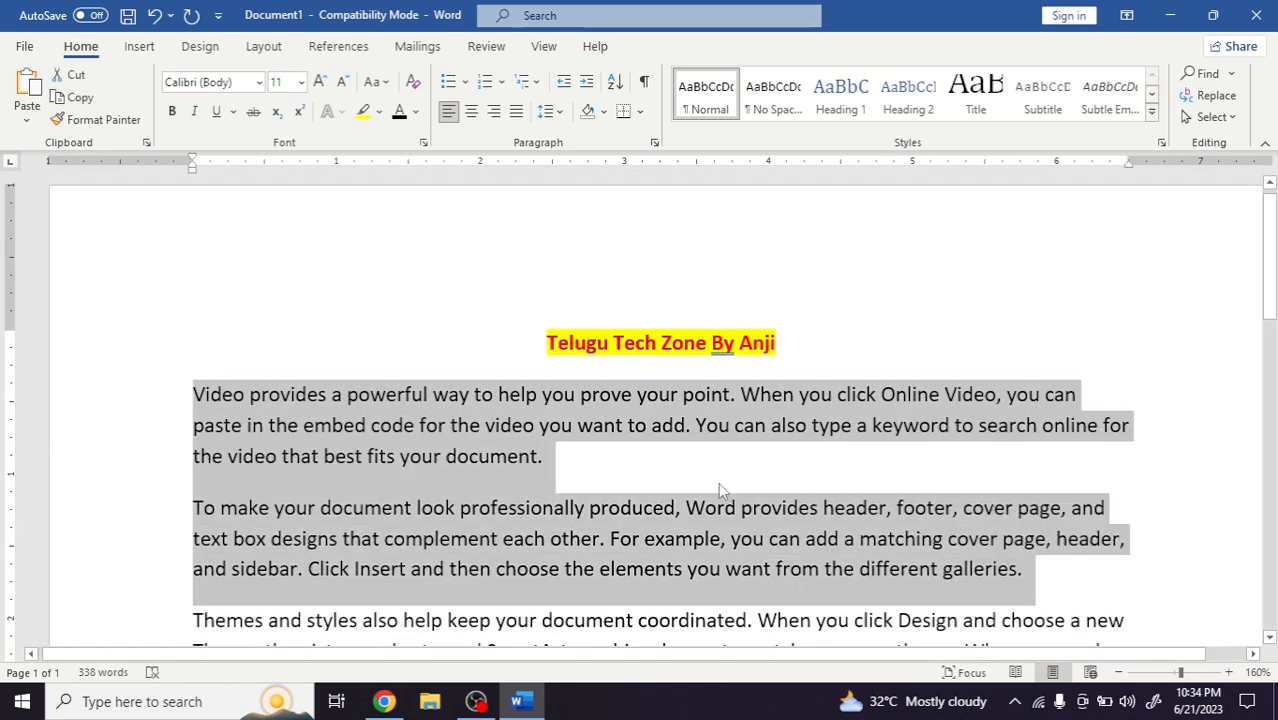
pyautogui.click(423, 142)
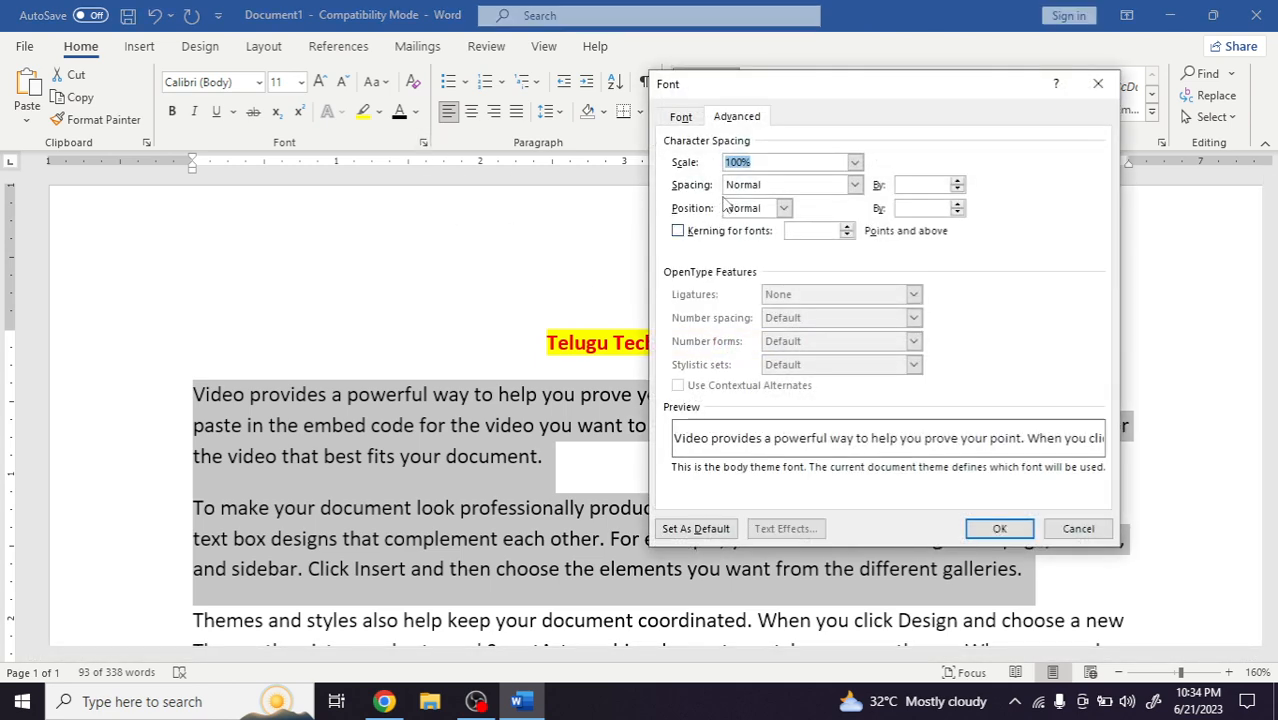
pyautogui.click(785, 208)
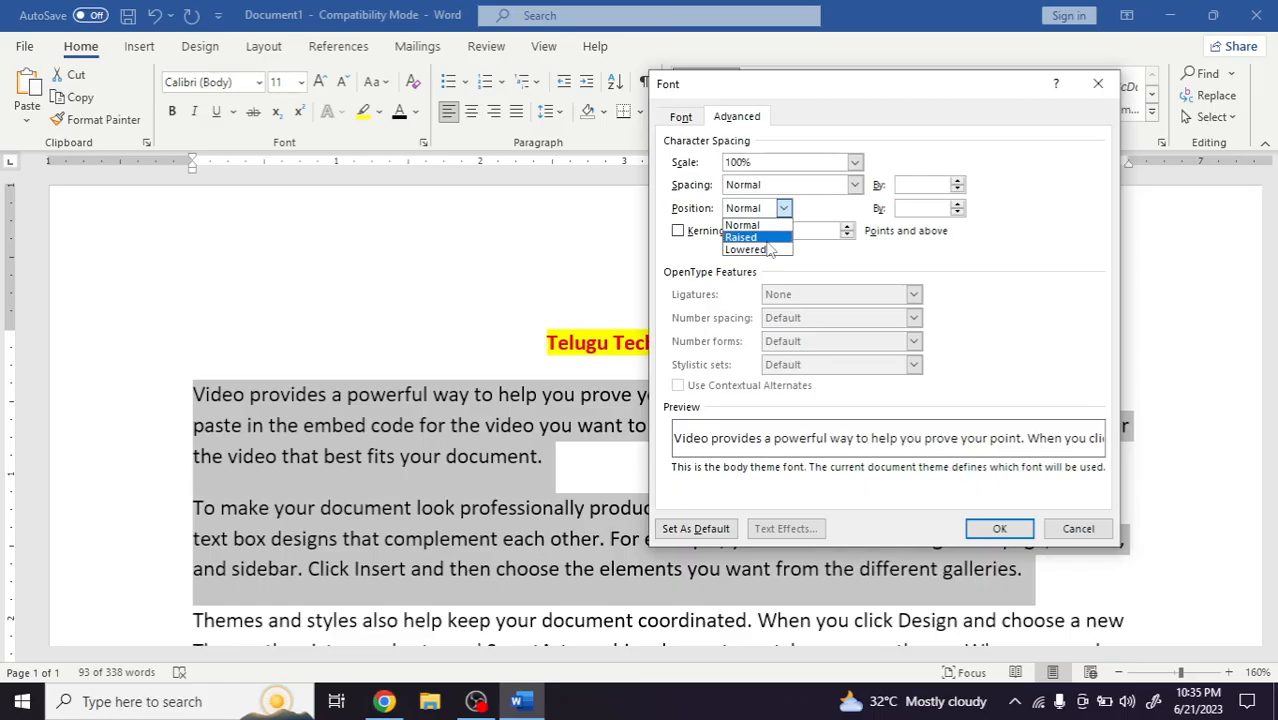
pyautogui.click(765, 238)
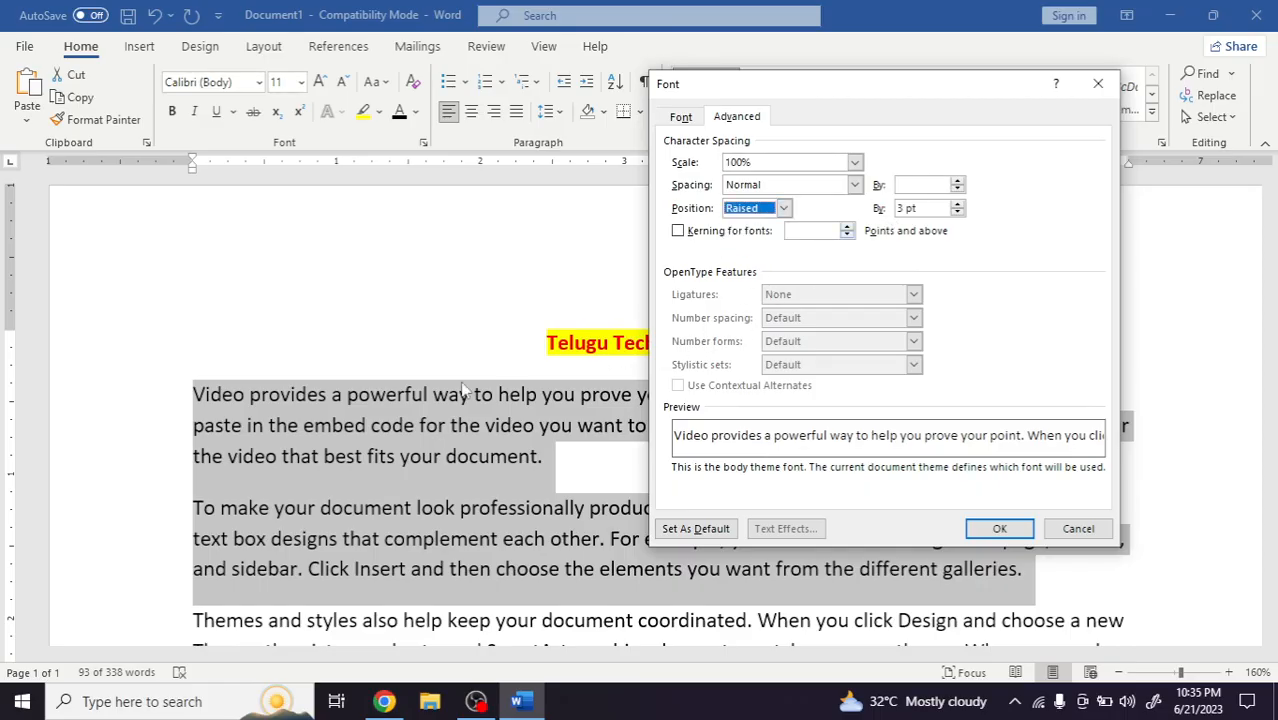
pyautogui.click(957, 204)
pyautogui.click(957, 204)
pyautogui.click(957, 204)
pyautogui.click(957, 204)
pyautogui.click(957, 204)
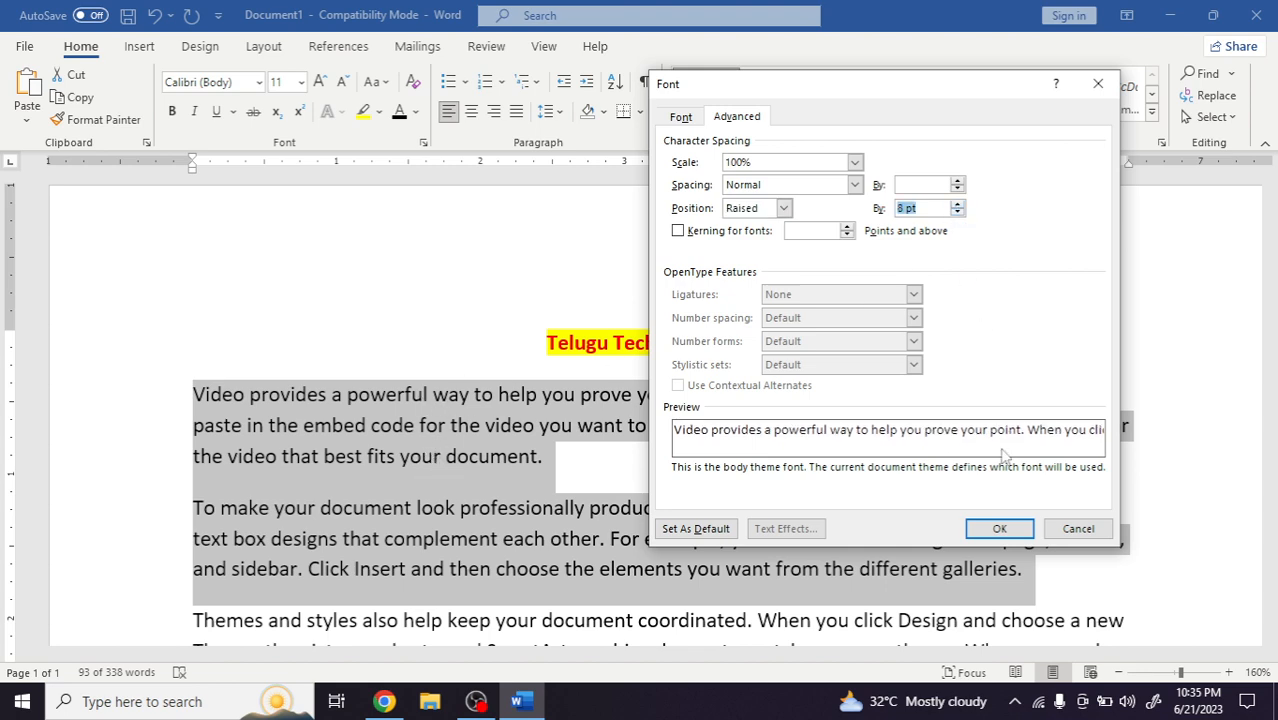
pyautogui.click(1001, 528)
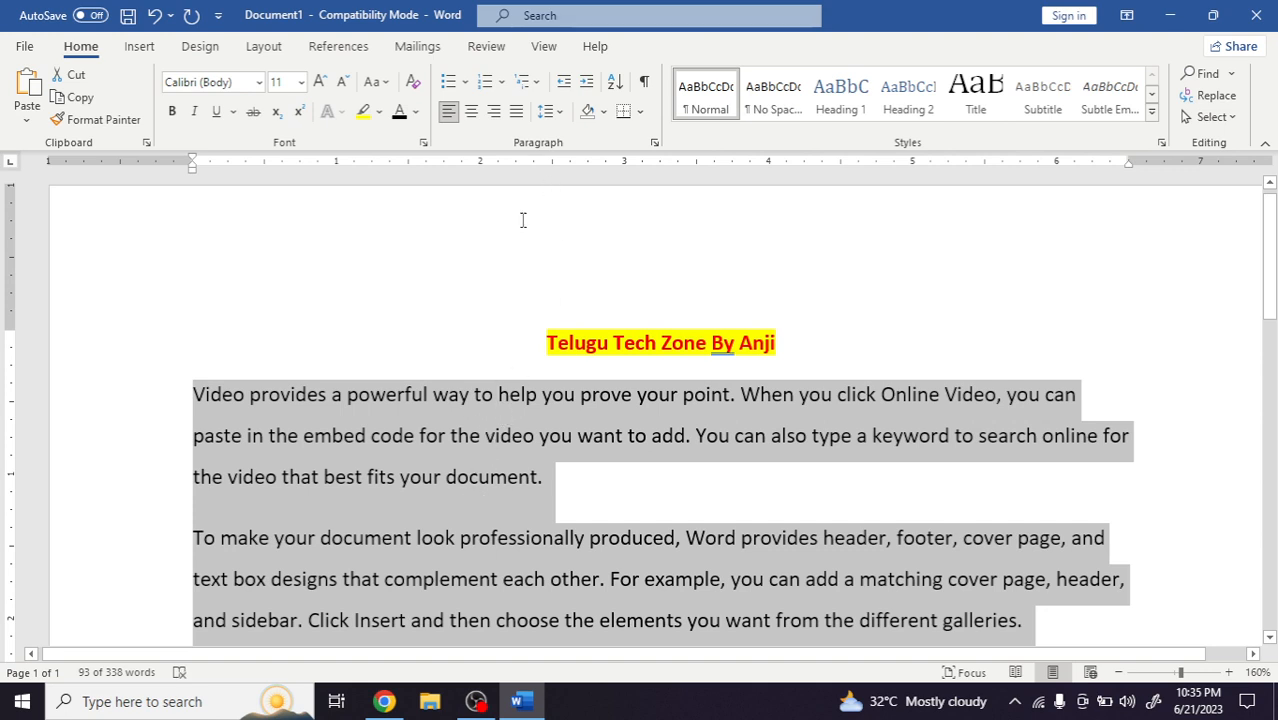
# Step: Change the character position of the two selected paragraphs to Lowered by 8 pt and apply it
pyautogui.click(423, 142)
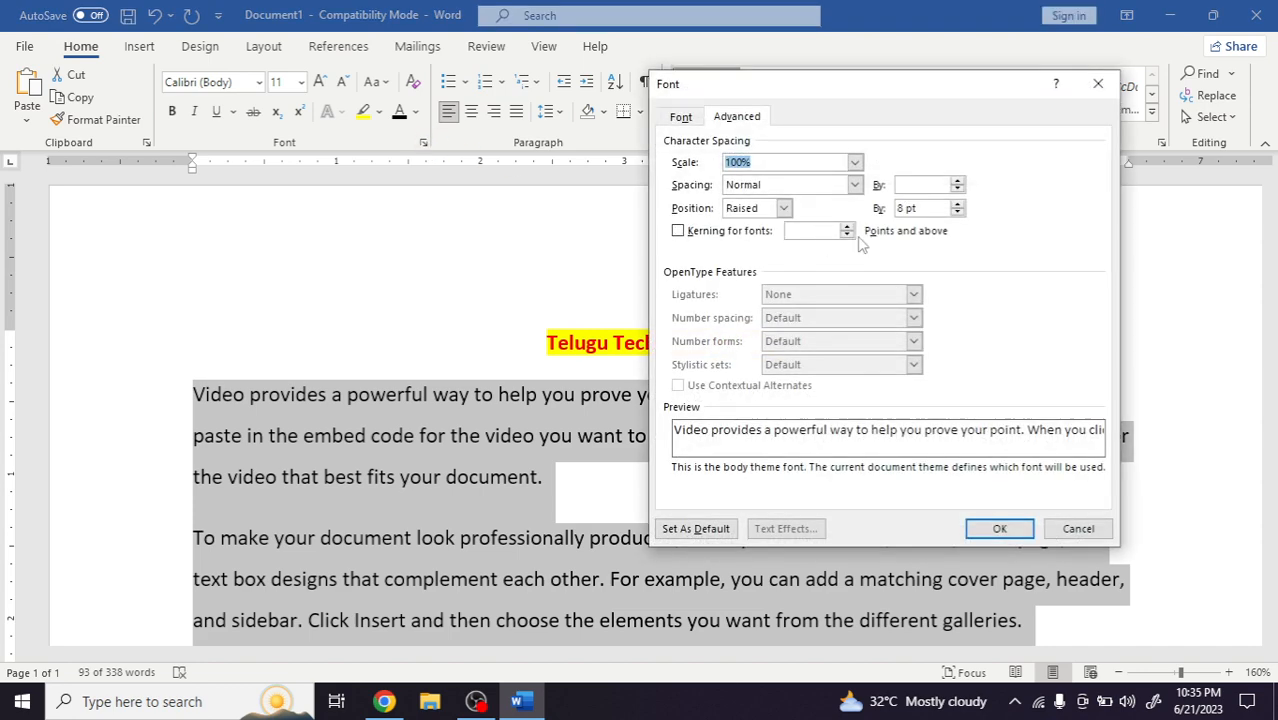
pyautogui.click(784, 208)
pyautogui.click(766, 254)
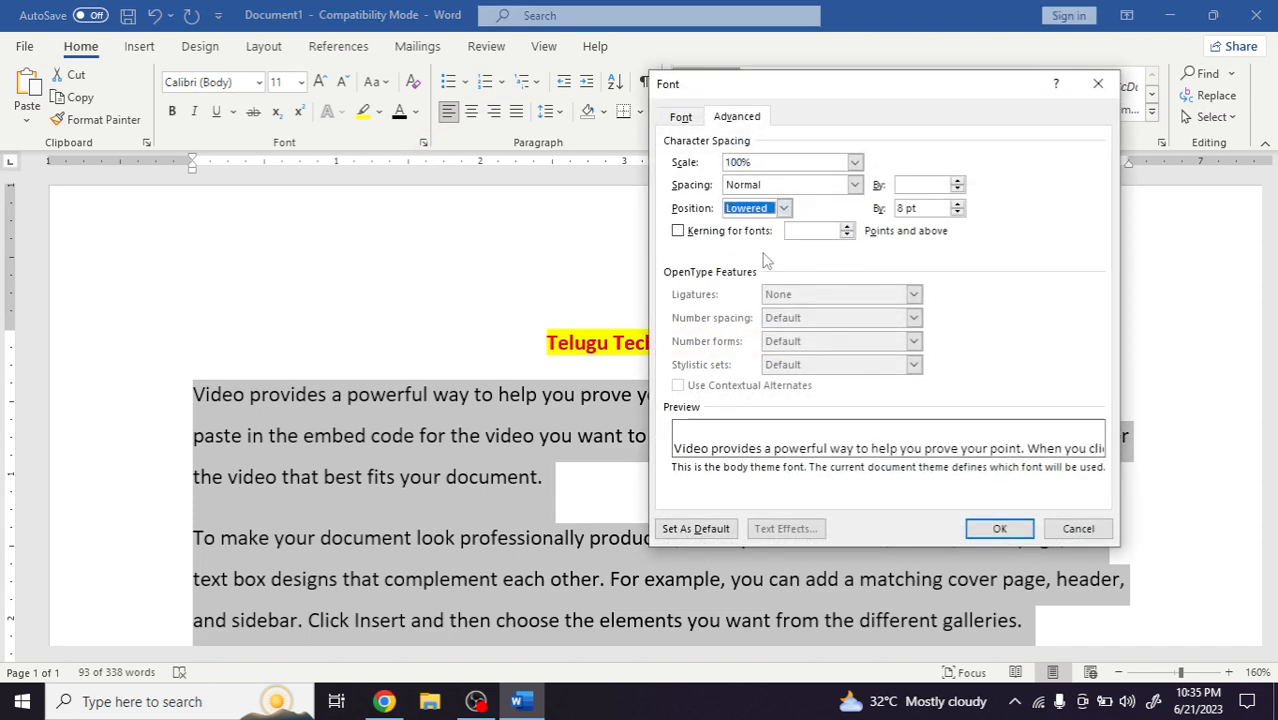
pyautogui.click(975, 536)
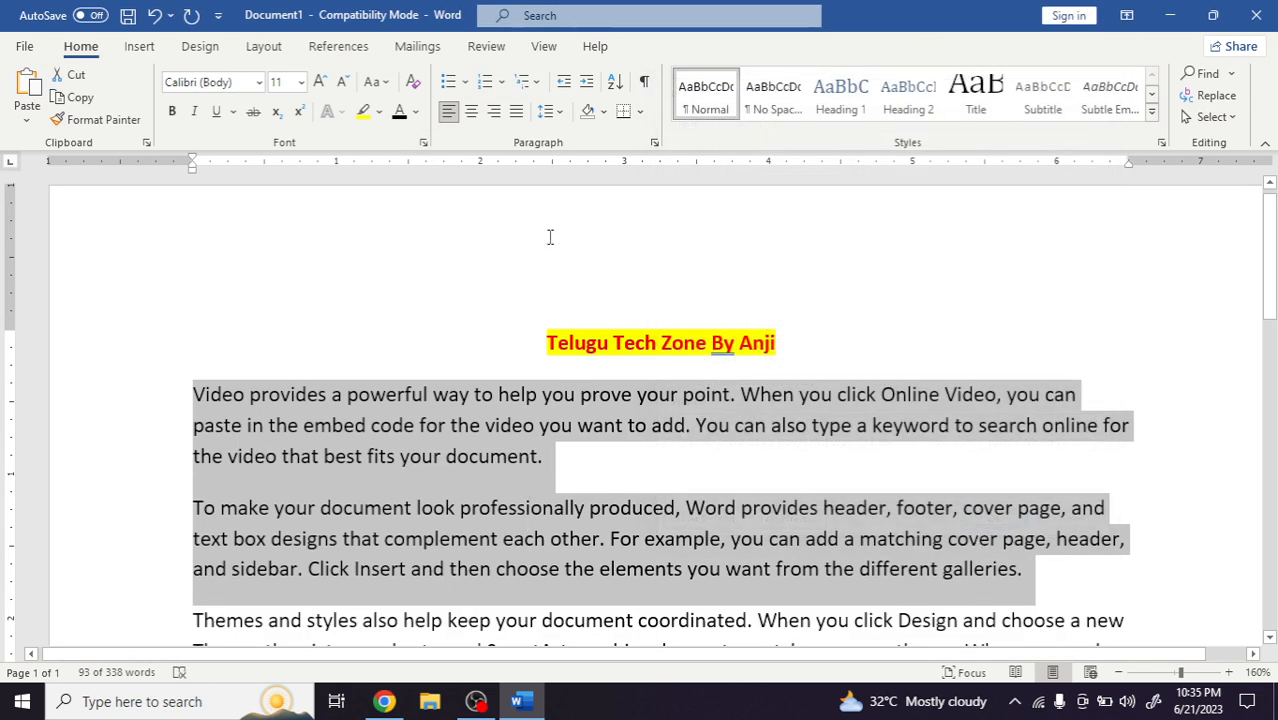
# Step: Set the character position of the two selected paragraphs to Raised by 25 pt and apply it
pyautogui.click(423, 142)
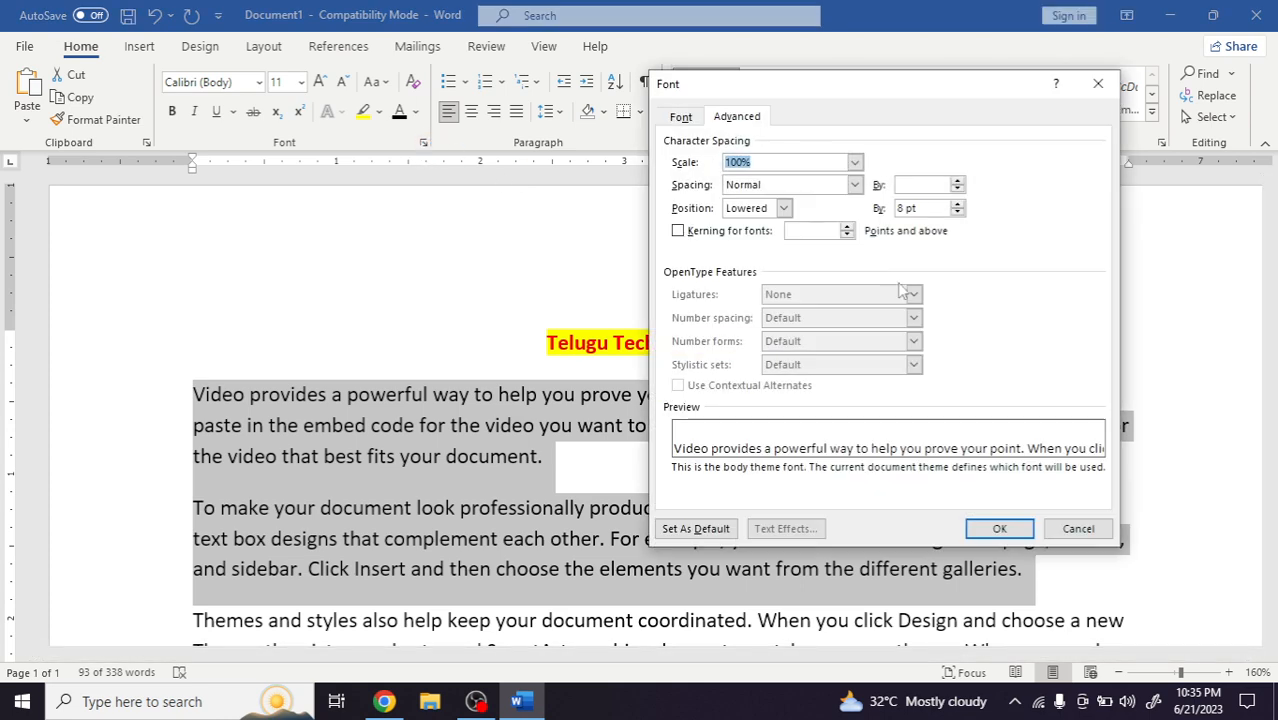
pyautogui.click(957, 212)
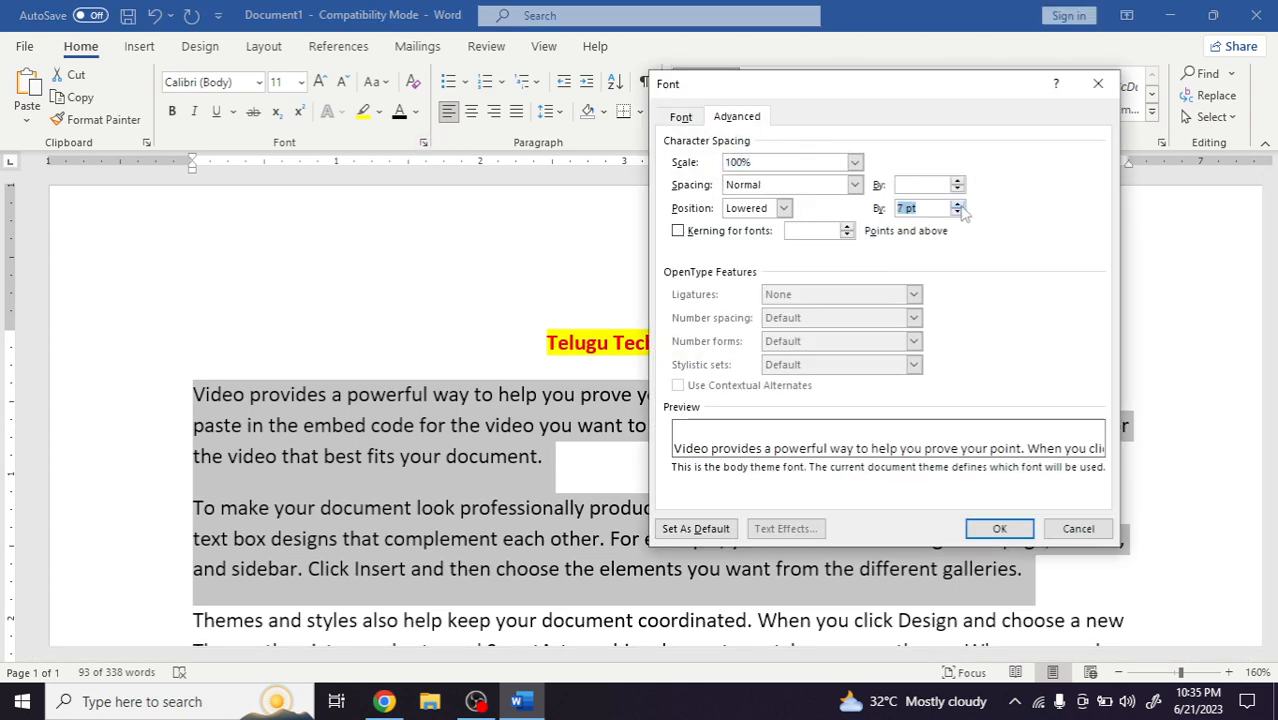
pyautogui.click(999, 528)
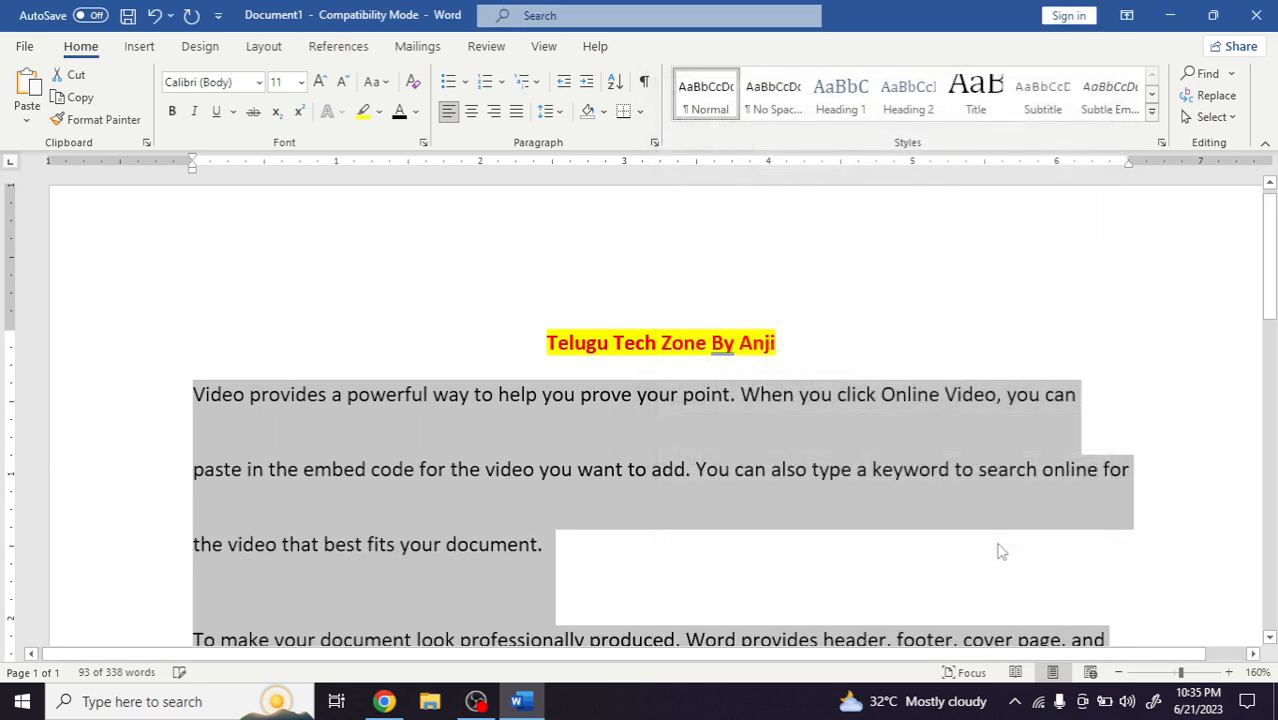
# Step: Return the character position of the two selected paragraphs to Normal, apply it, and recheck the advanced font settings without changing anything
pyautogui.click(423, 142)
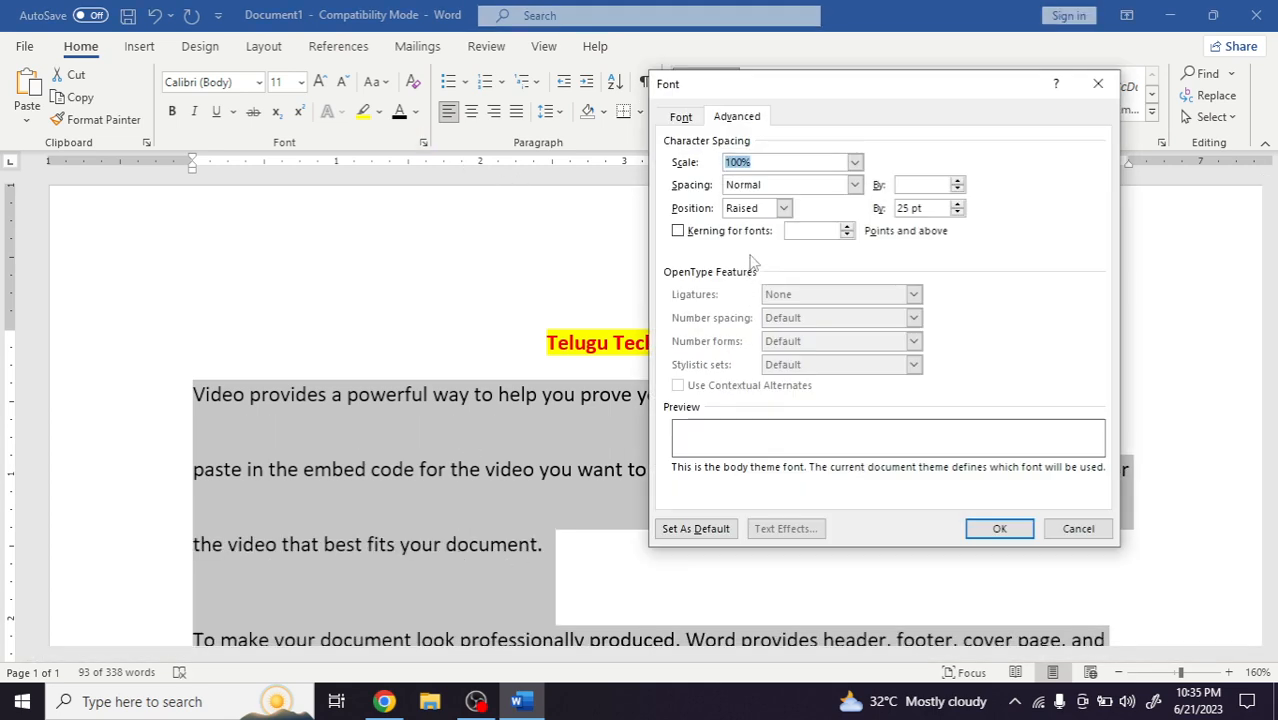
pyautogui.click(784, 208)
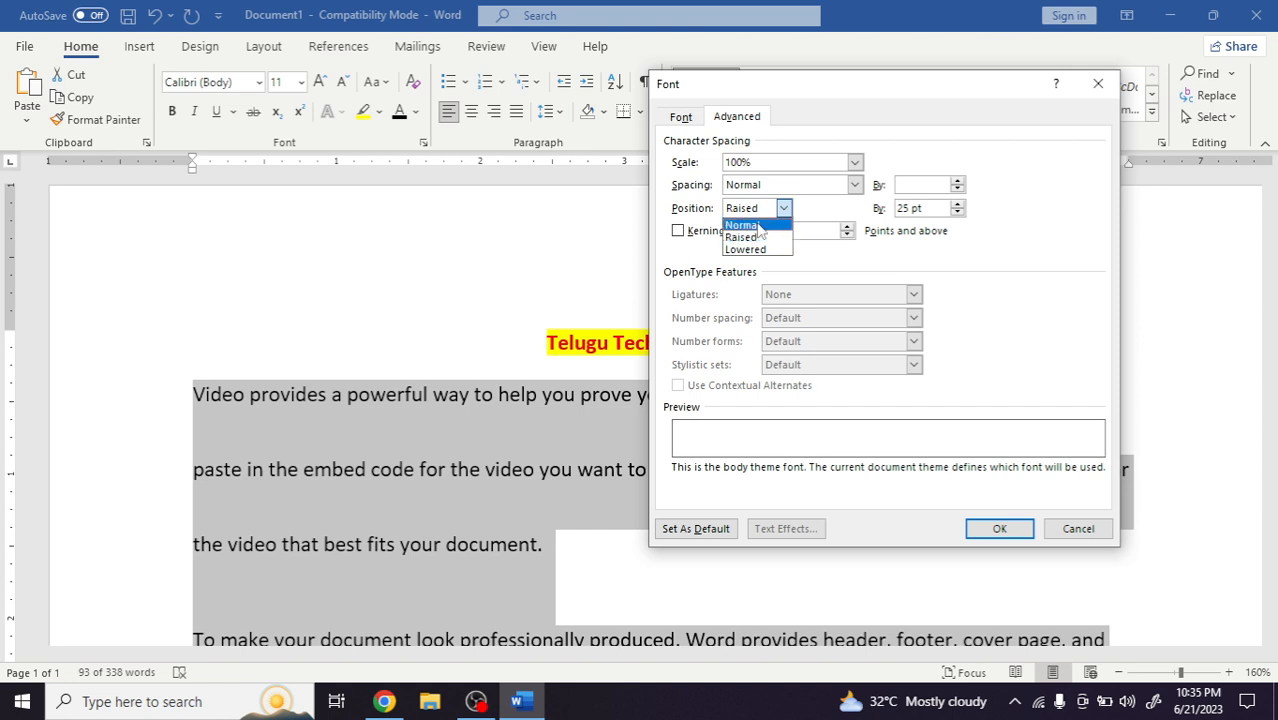
pyautogui.click(745, 225)
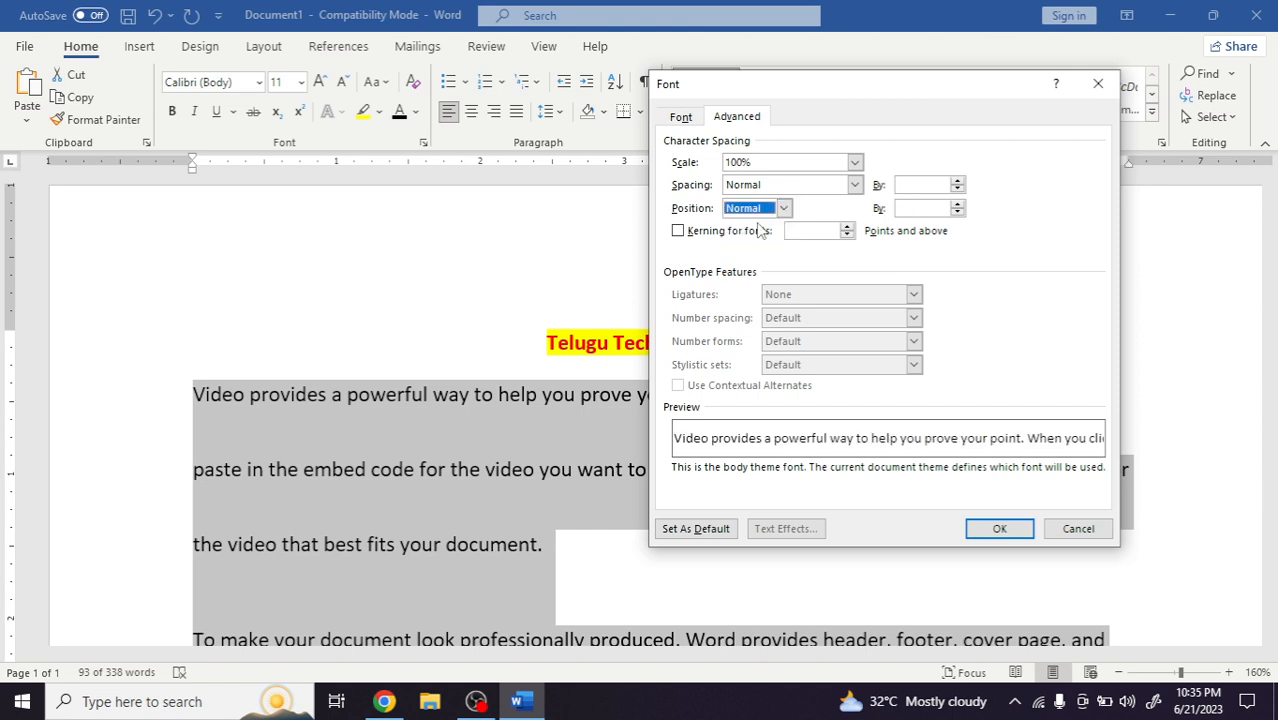
pyautogui.click(1000, 529)
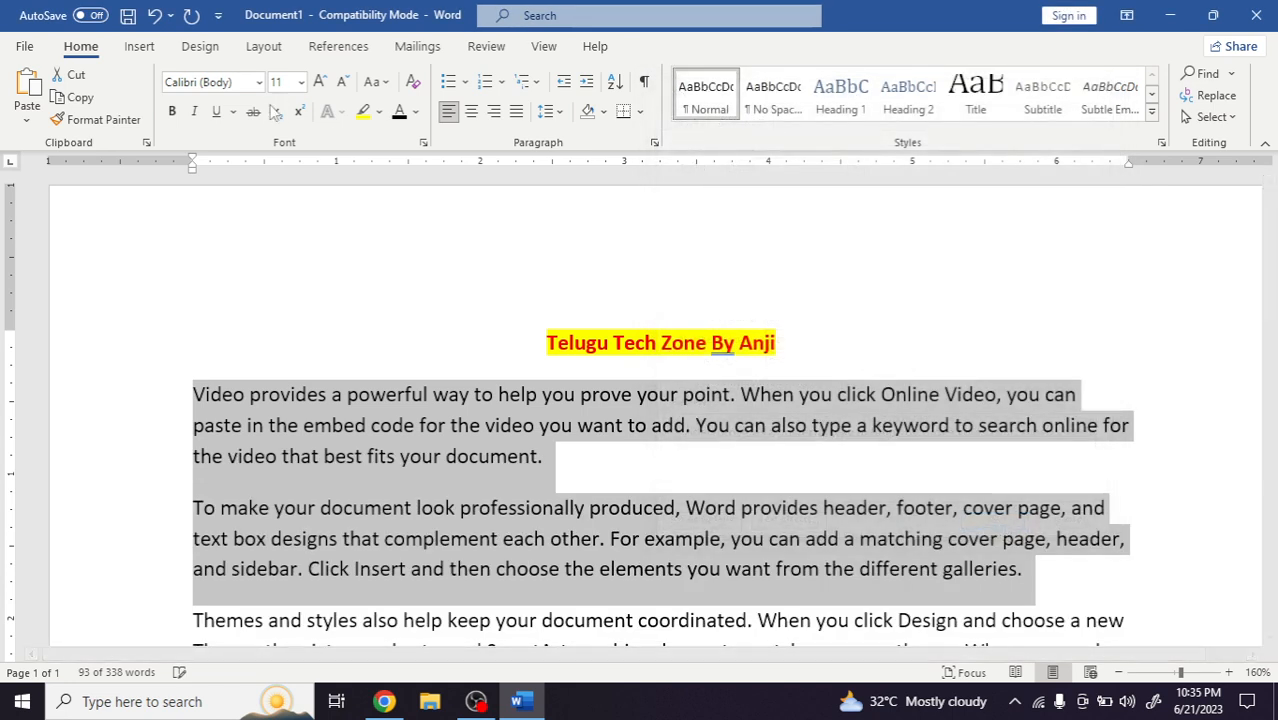
pyautogui.click(423, 142)
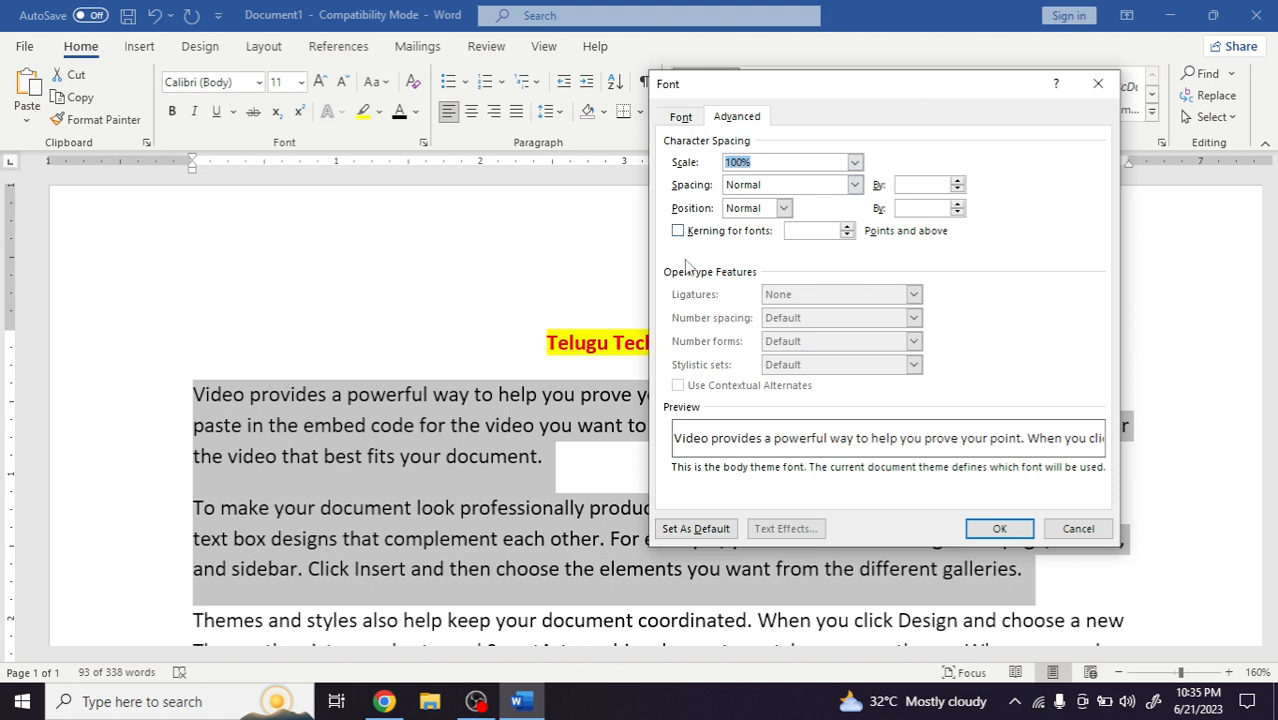
pyautogui.click(1078, 528)
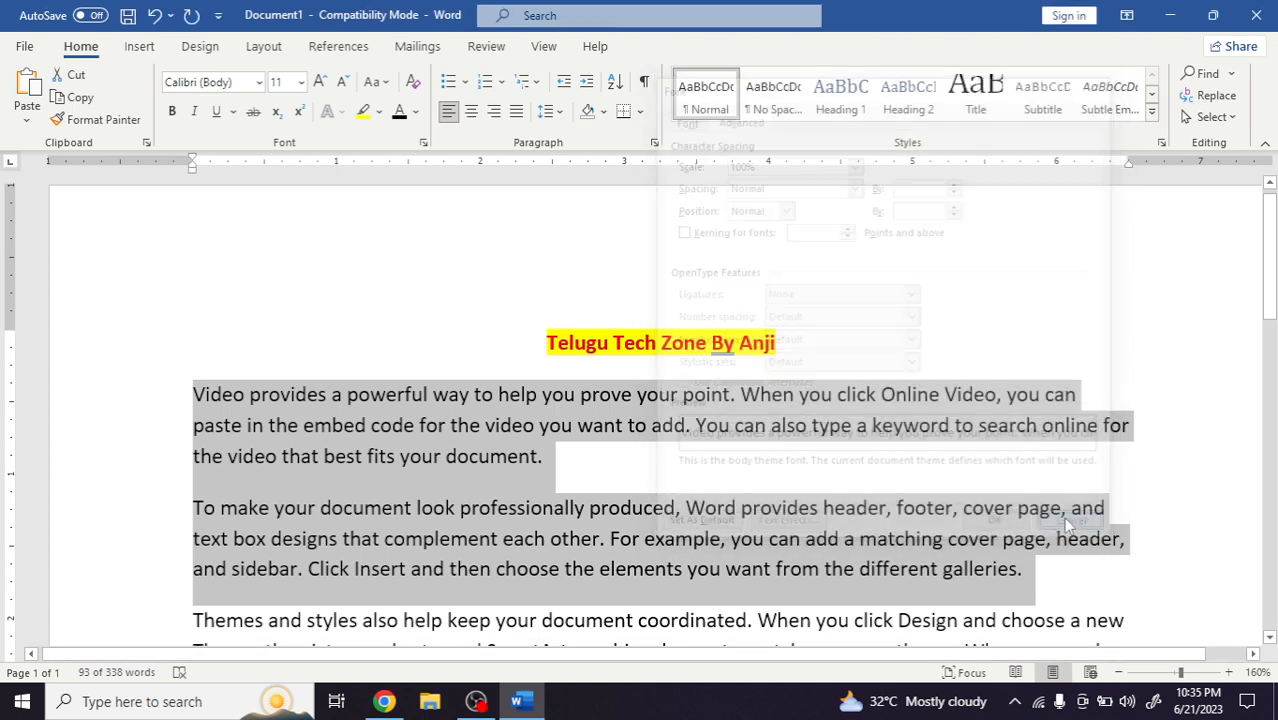